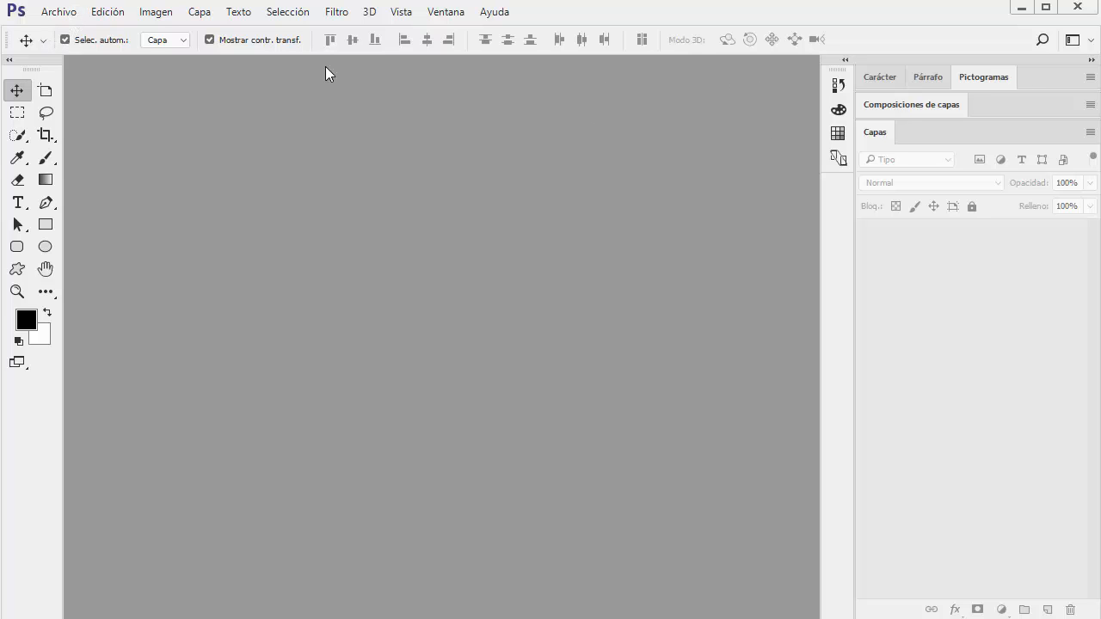
# Open the dialog for creating a new document
pyautogui.click(10, 60)
pyautogui.click(9, 60)
pyautogui.click(55, 12)
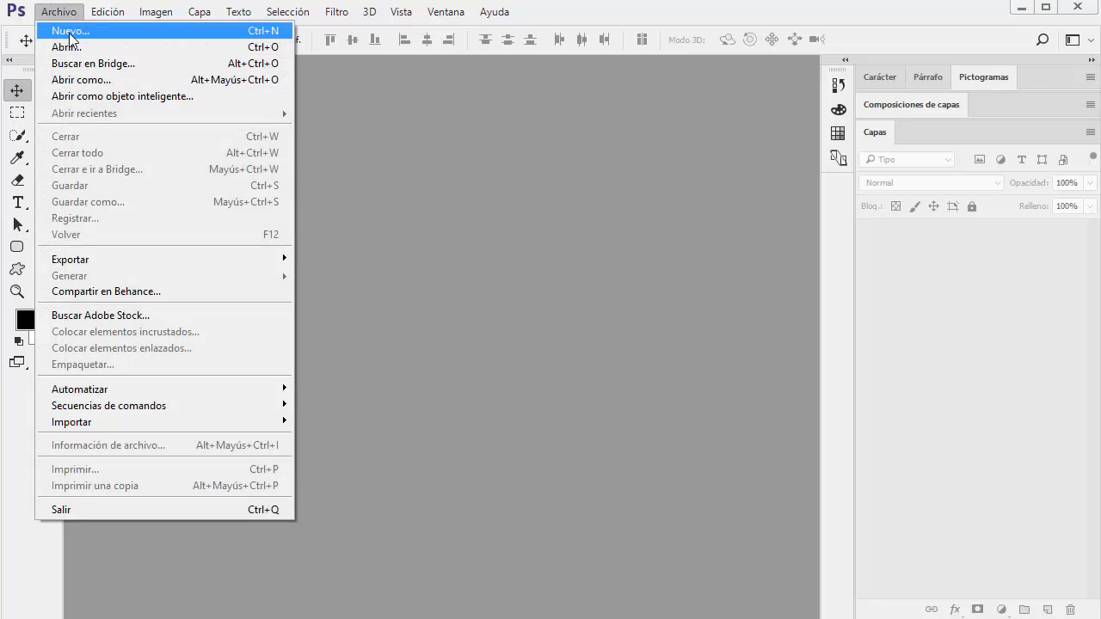
pyautogui.click(62, 30)
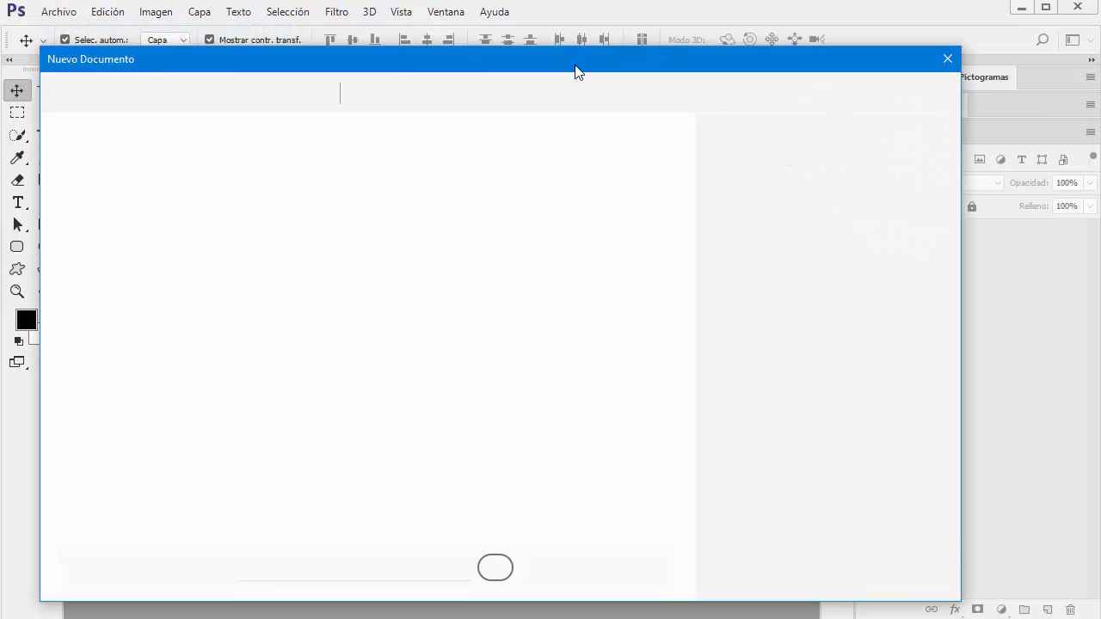
# Review the blank document presets for saved, photo, print, and art and illustration documents
pyautogui.moveTo(575, 65); pyautogui.dragTo(624, 44)
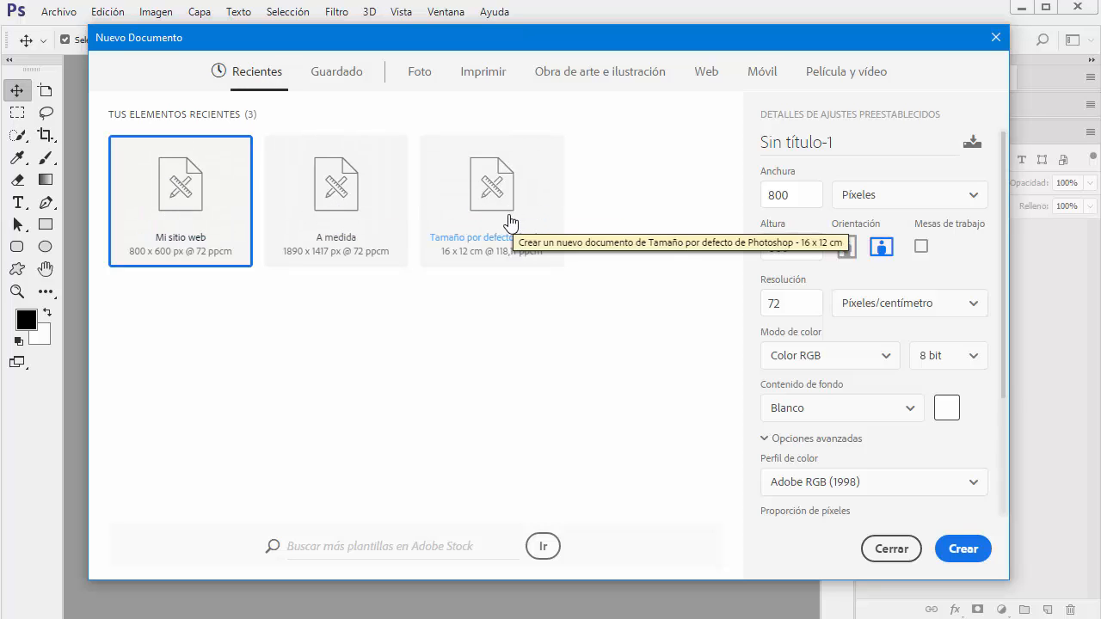
pyautogui.click(333, 77)
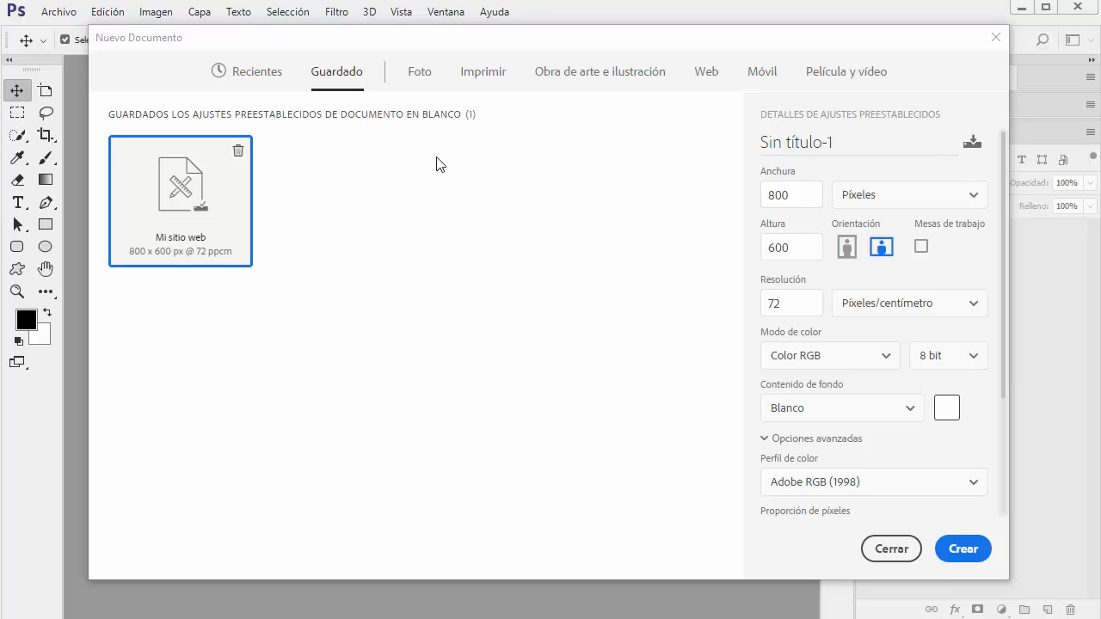
pyautogui.click(421, 76)
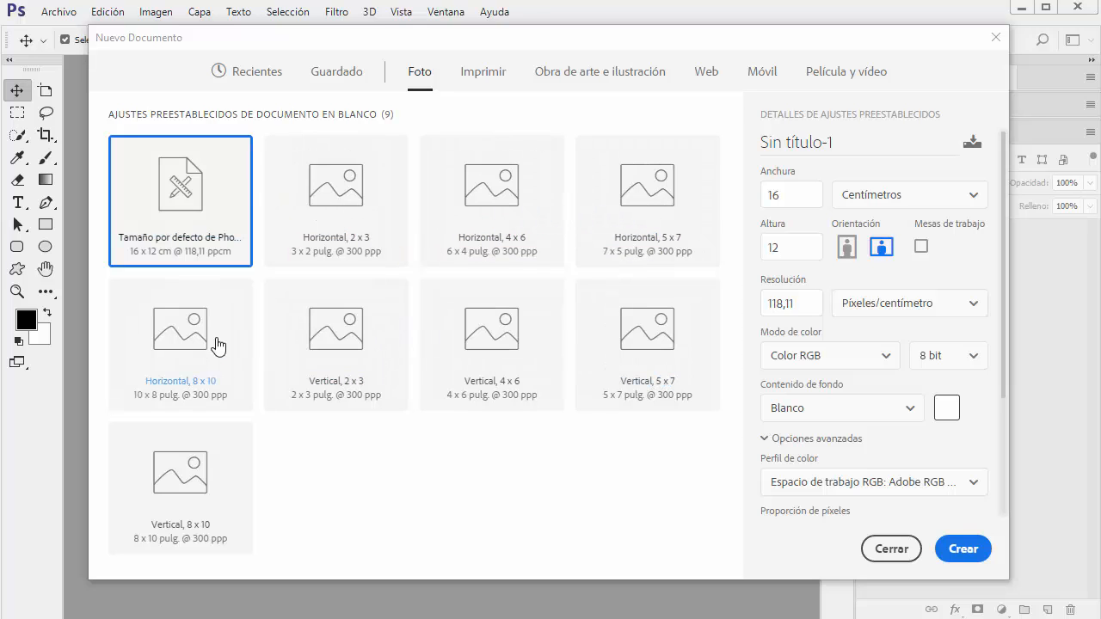
pyautogui.click(483, 76)
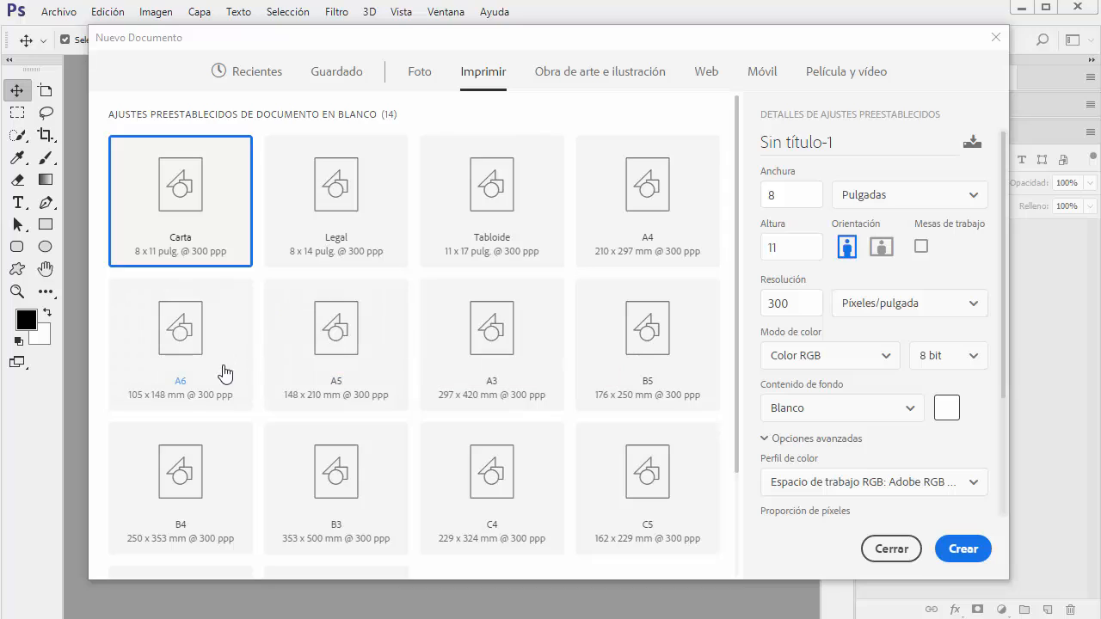
pyautogui.click(590, 80)
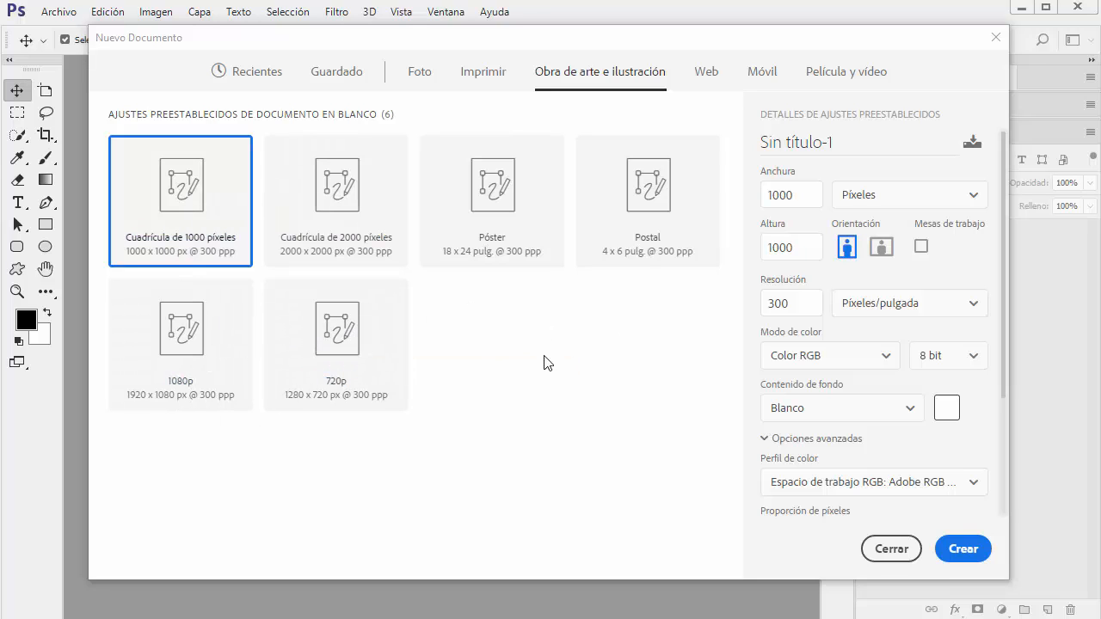
# Compare the web presets Web (mínimo), Web 1440 x 900, iMac 27 and MacBook Pro 13 (Retina)
pyautogui.click(705, 79)
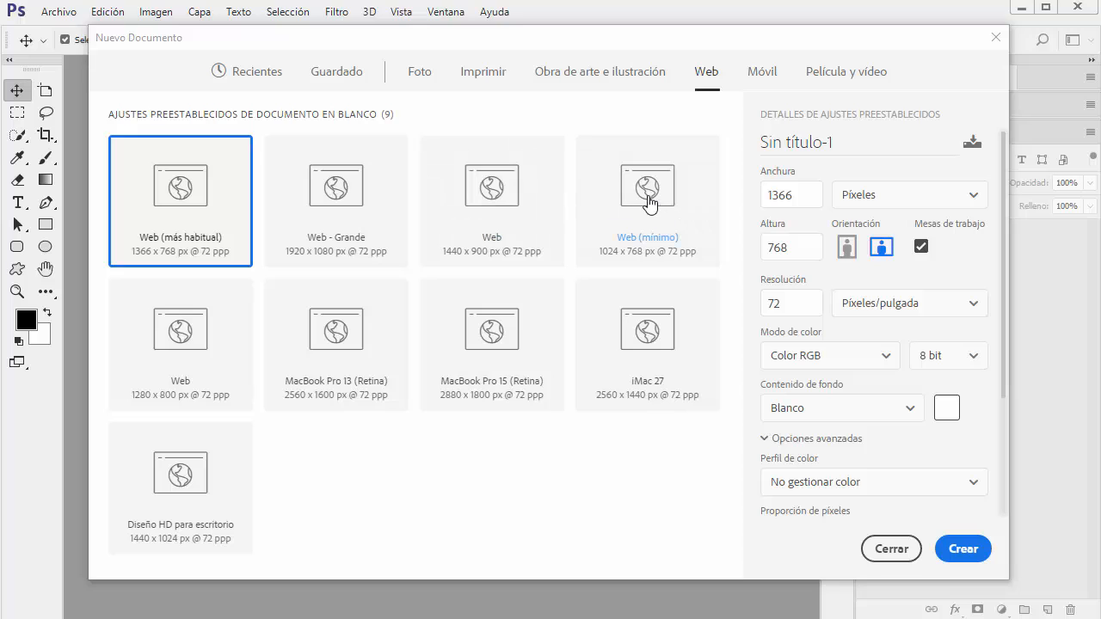
pyautogui.click(649, 203)
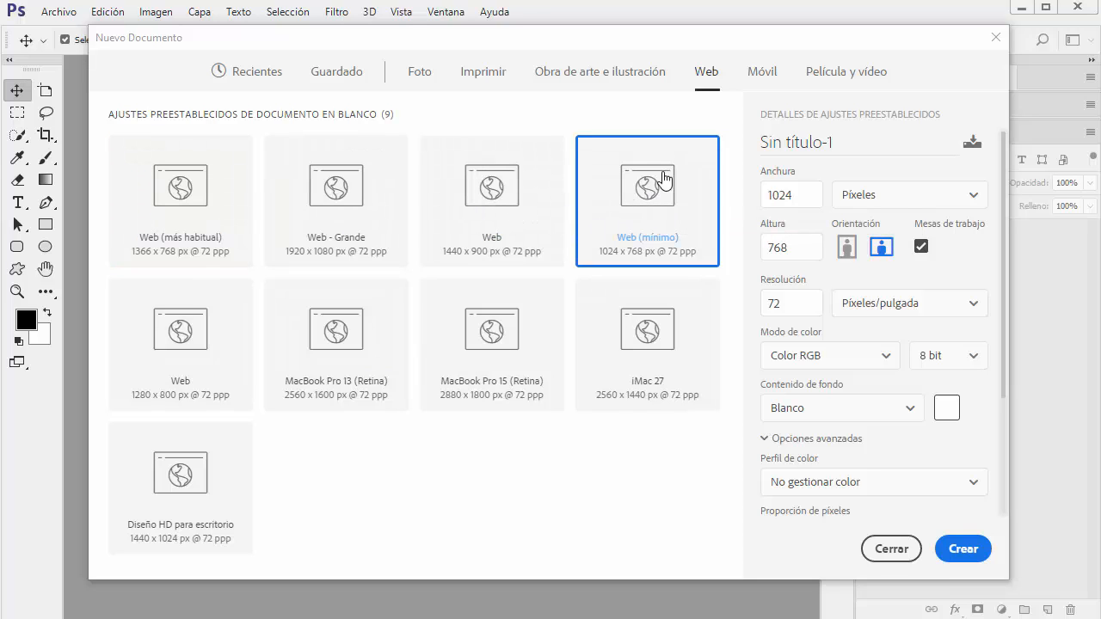
pyautogui.click(526, 203)
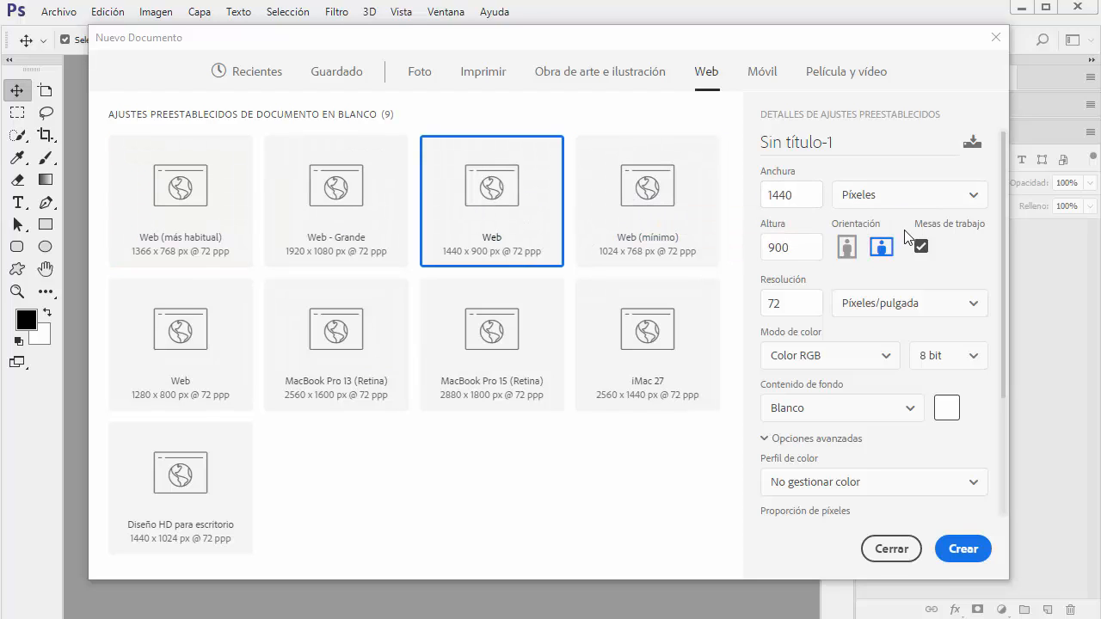
pyautogui.click(640, 338)
pyautogui.click(331, 338)
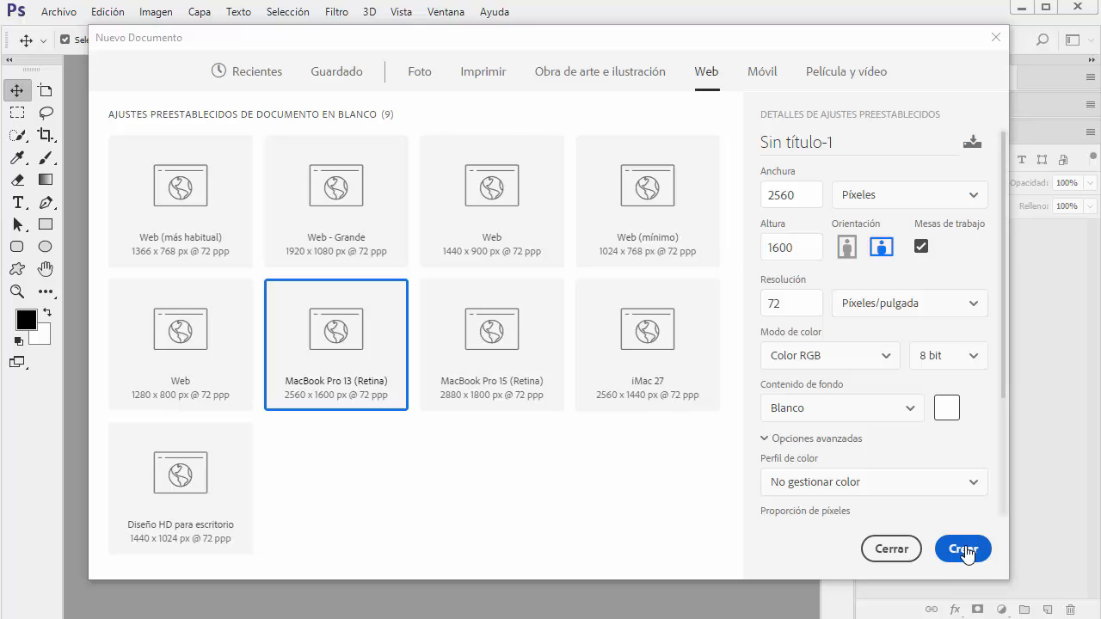
# Review the mobile presets and the film and video presets, including the details of HDV/HDTV 720p
pyautogui.click(761, 71)
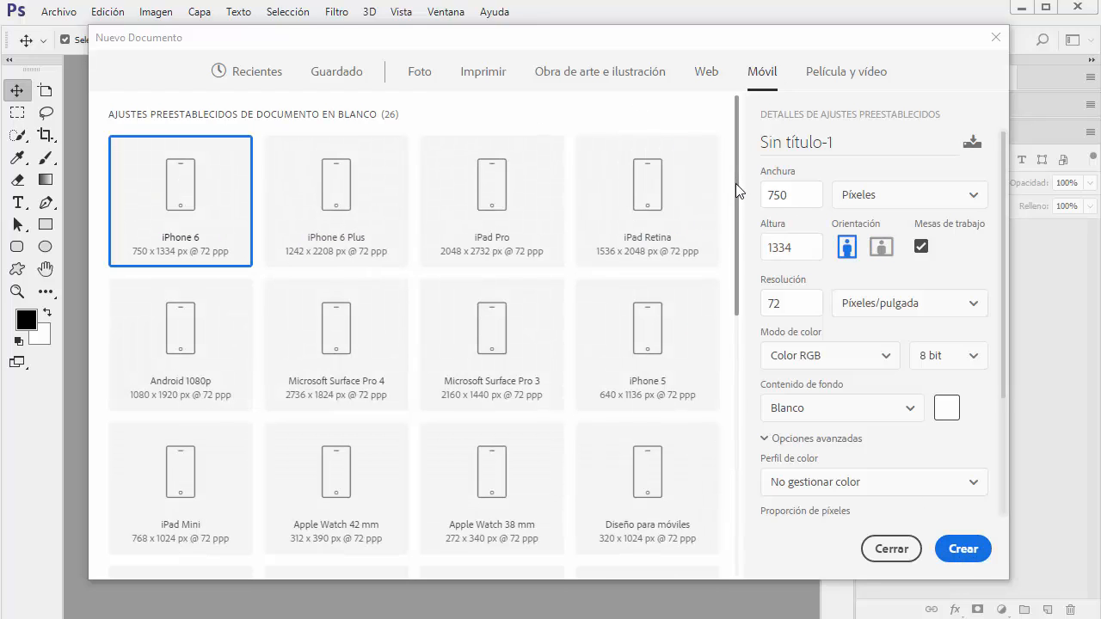
pyautogui.moveTo(735, 184)
pyautogui.mouseDown()
pyautogui.moveTo(739, 467)
pyautogui.moveTo(729, 164)
pyautogui.mouseUp()
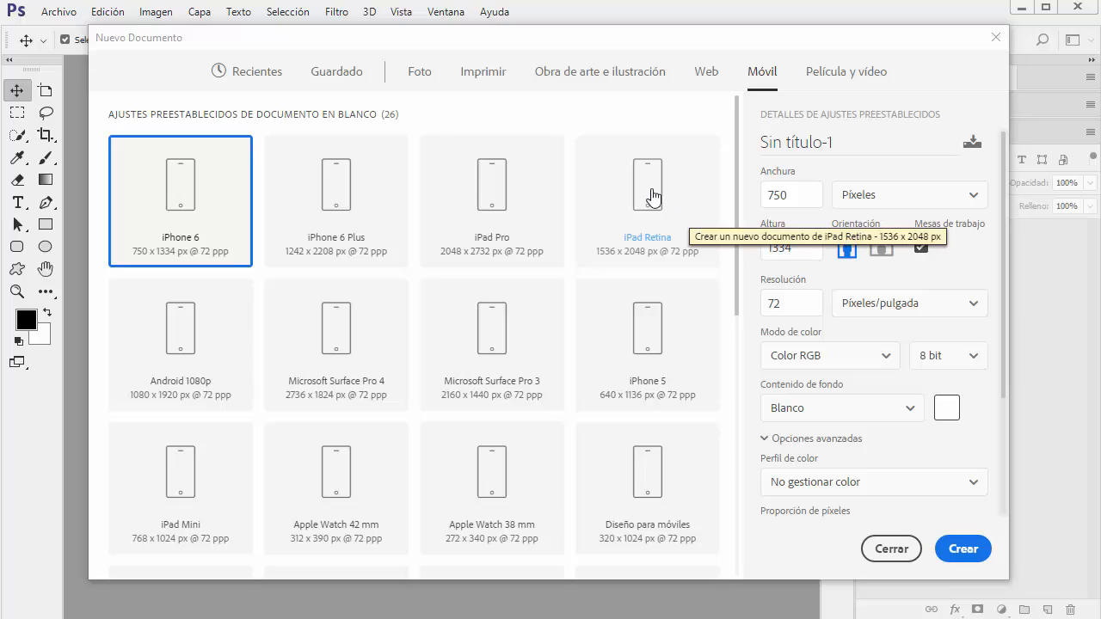
pyautogui.click(812, 84)
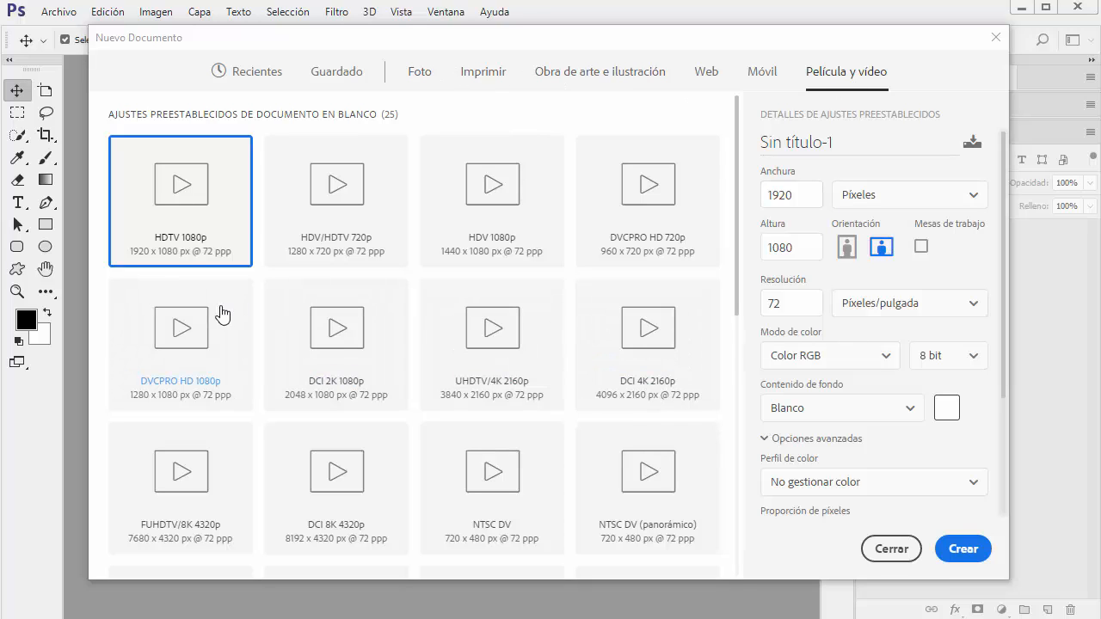
pyautogui.click(344, 199)
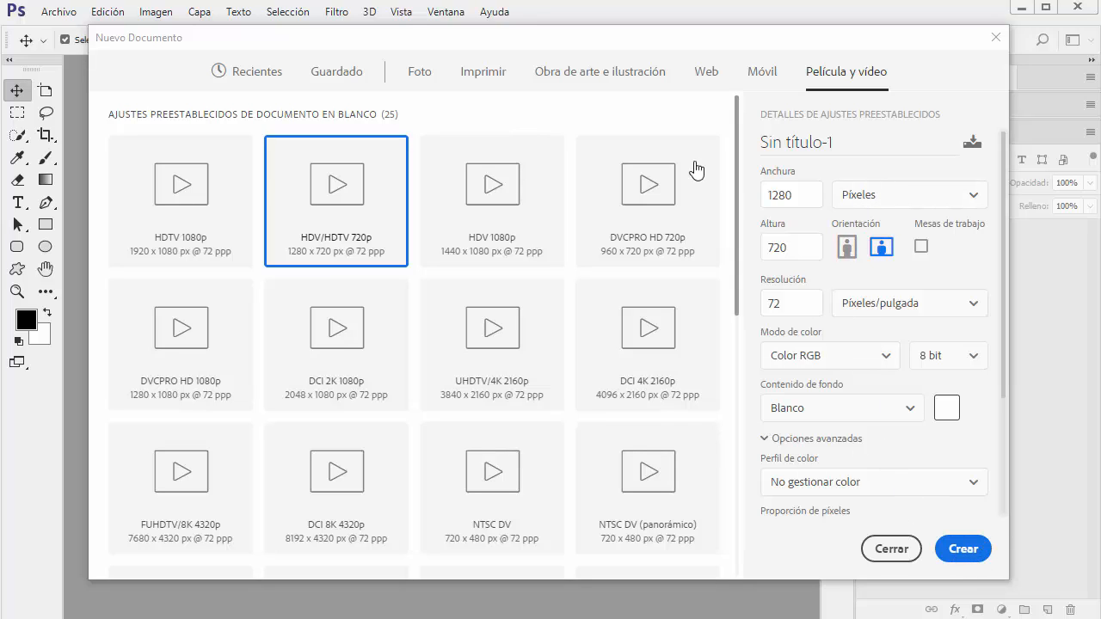
# Compare the default resolution of the web presets with that of the print presets
pyautogui.click(710, 76)
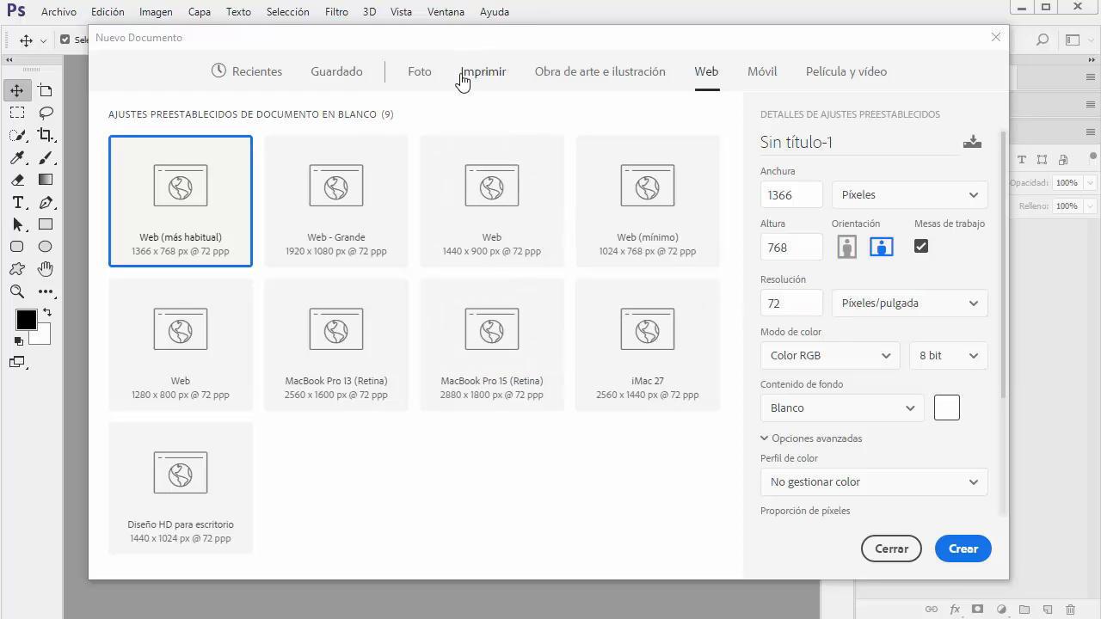
pyautogui.click(487, 79)
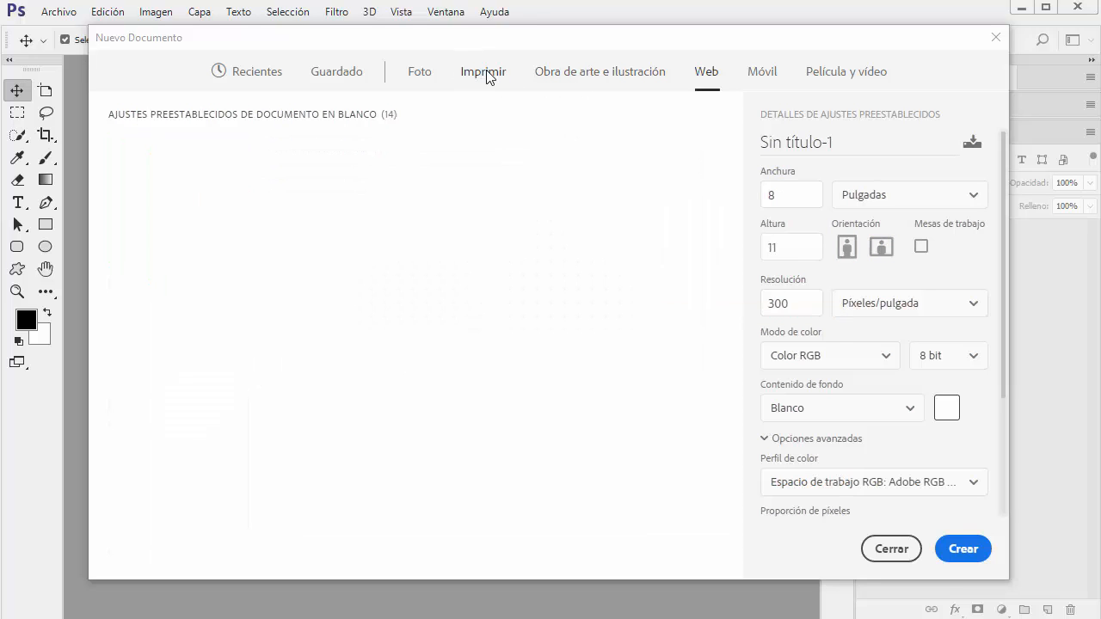
pyautogui.moveTo(791, 306); pyautogui.dragTo(764, 311)
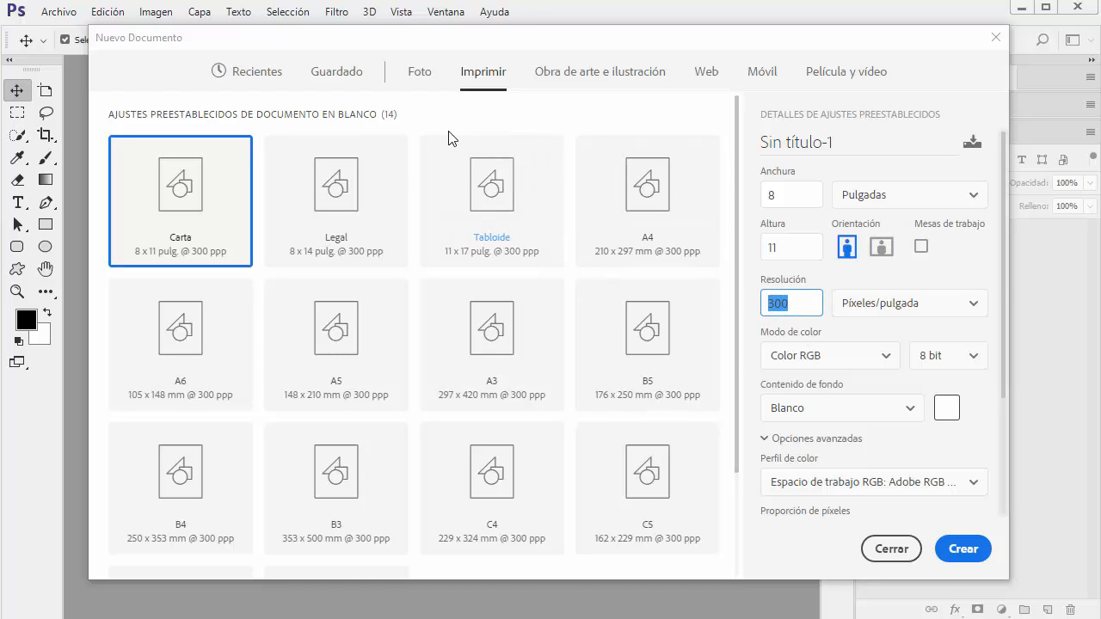
# Save a document preset named "Para mi sitio web", based on Web (más habitual) with a width of 1250 pixels
pyautogui.click(706, 77)
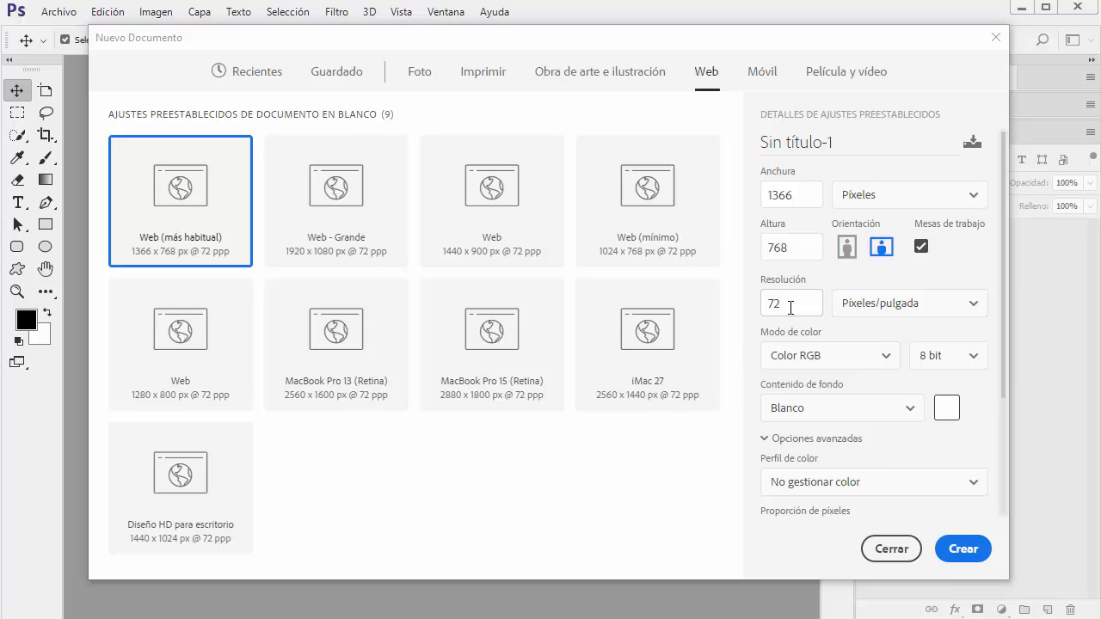
pyautogui.click(972, 147)
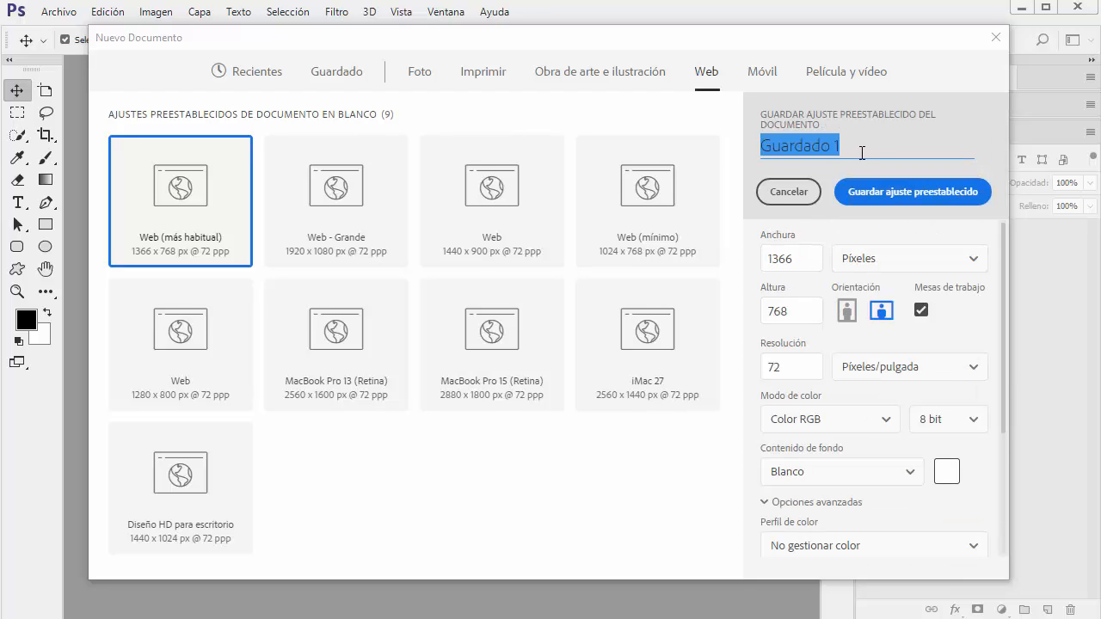
pyautogui.write('Par')
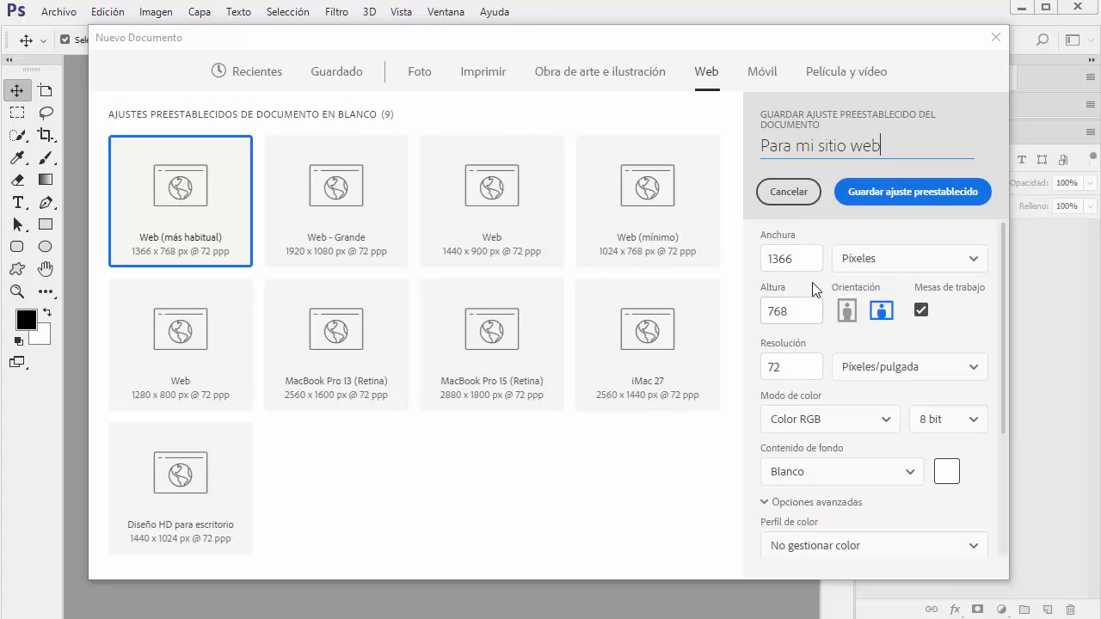
pyautogui.moveTo(798, 315); pyautogui.dragTo(757, 320)
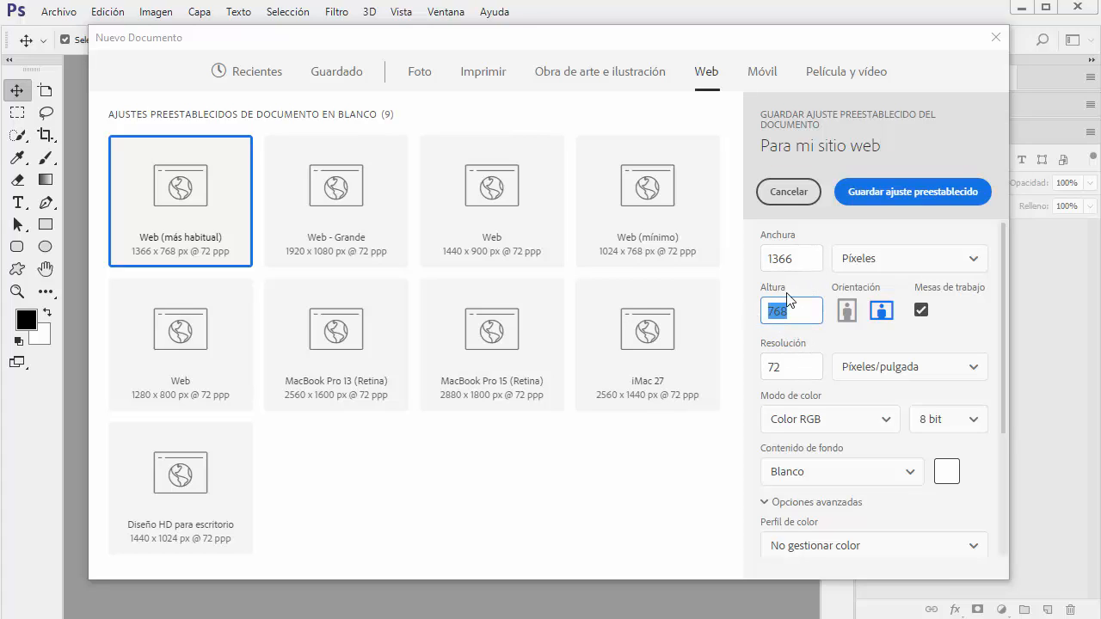
pyautogui.moveTo(800, 261); pyautogui.dragTo(771, 266)
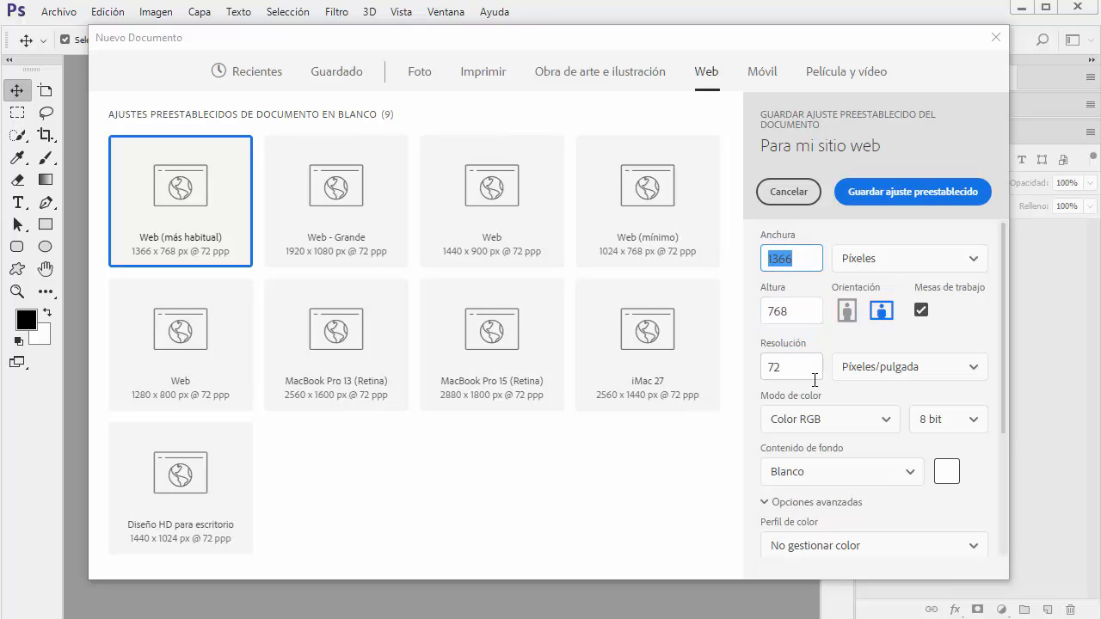
pyautogui.write('1250')
pyautogui.click(915, 196)
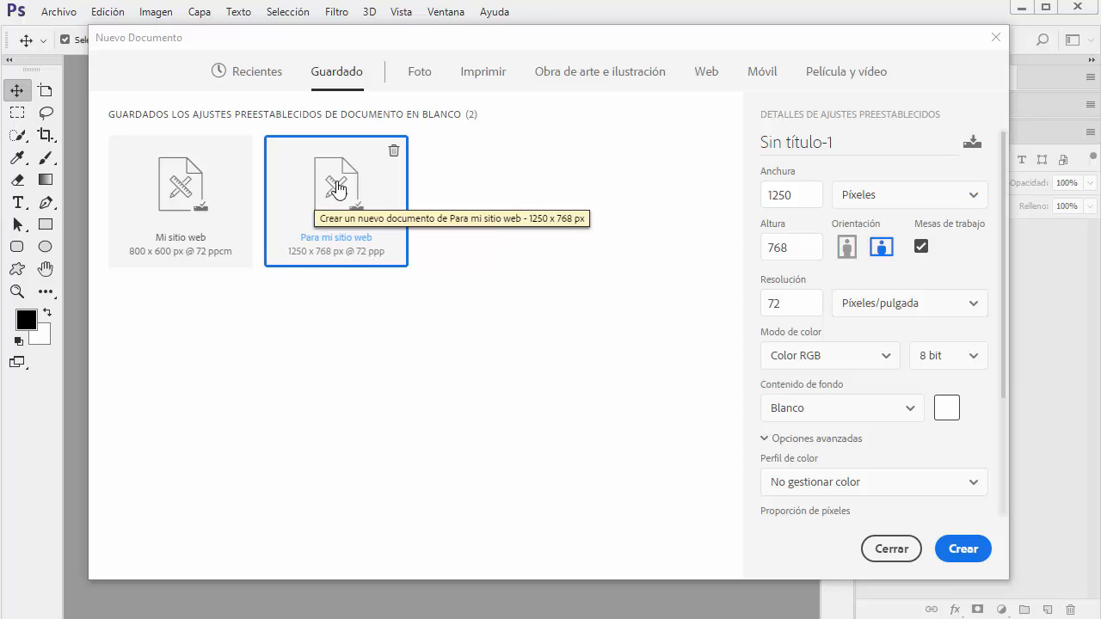
# Create a new document from the saved preset "Para mi sitio web"
pyautogui.click(184, 184)
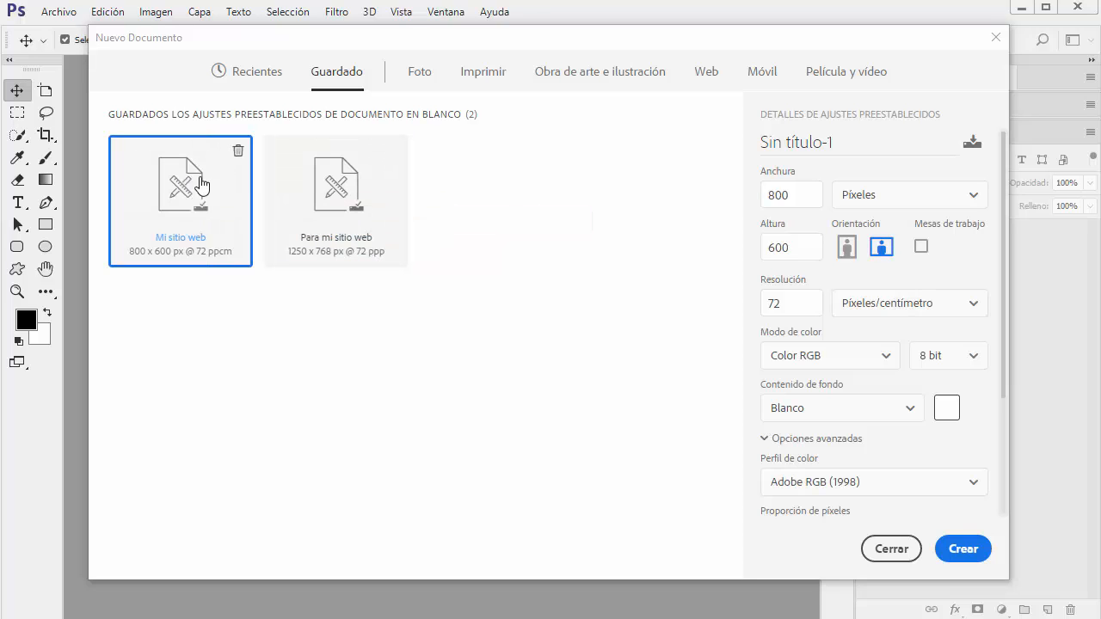
pyautogui.click(325, 191)
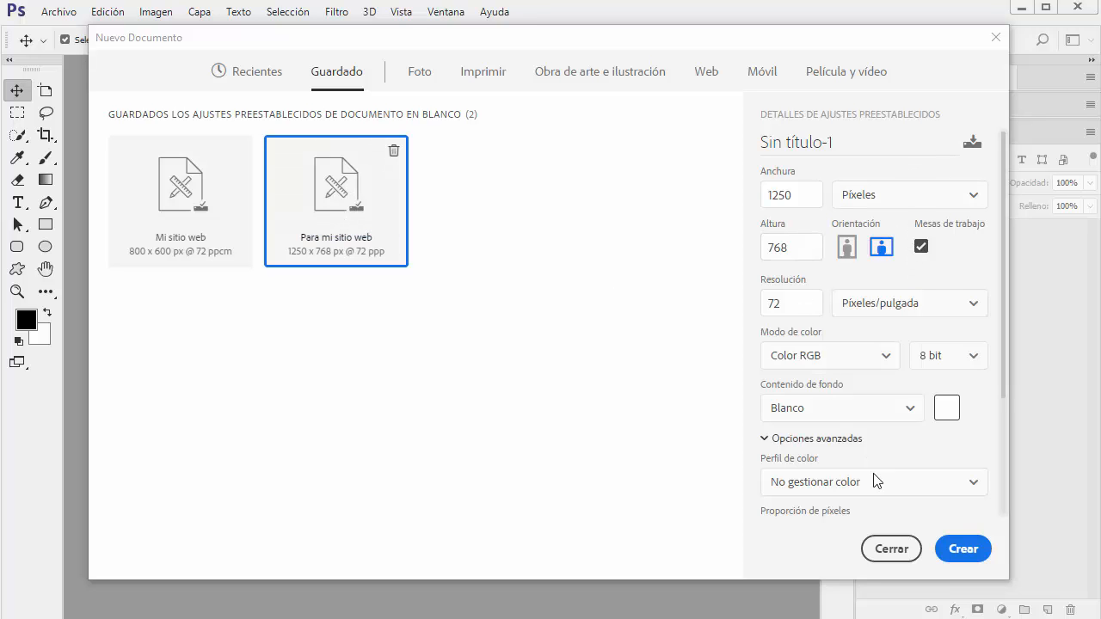
pyautogui.click(962, 552)
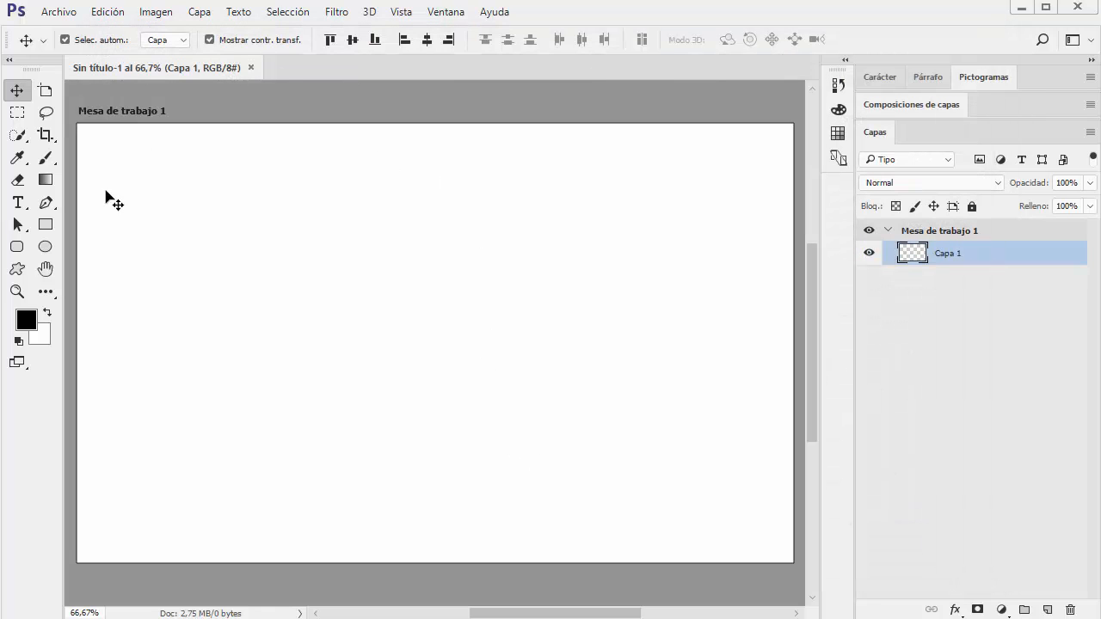
# Examine the Device Preview panel and collapse it again
pyautogui.click(837, 157)
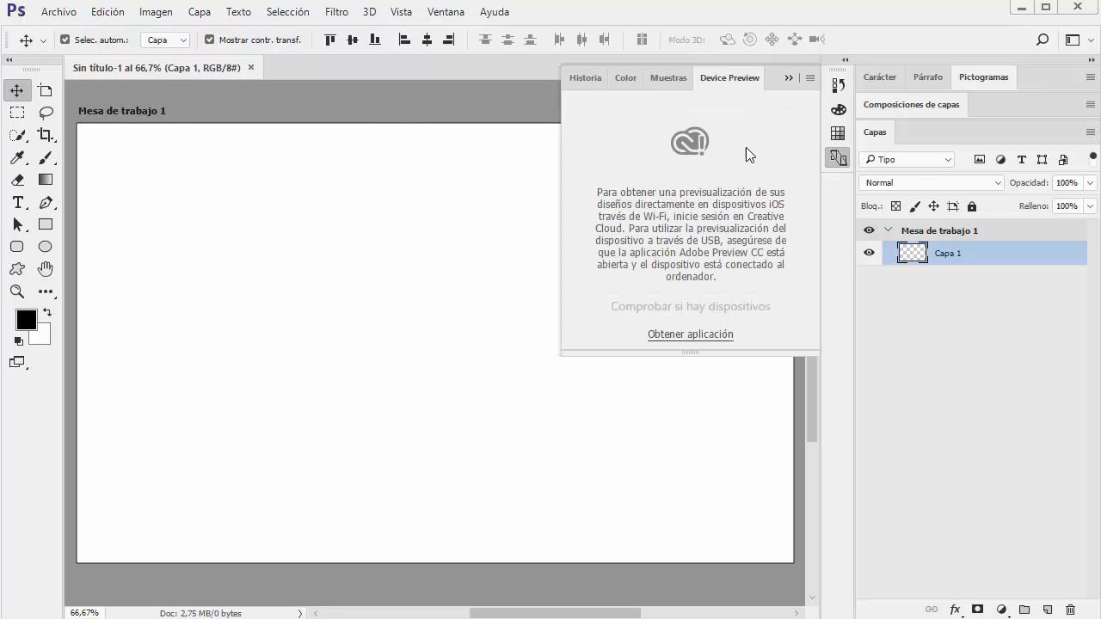
pyautogui.click(789, 78)
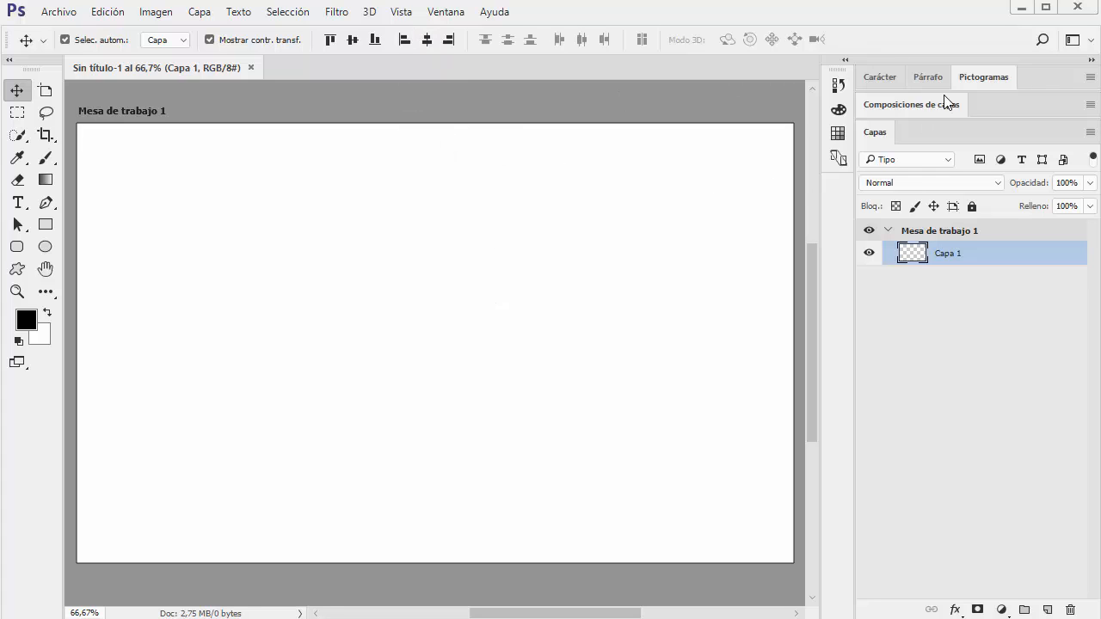
# Switch to the workspace that shows the Color, Properties and Layers panels
pyautogui.click(1094, 45)
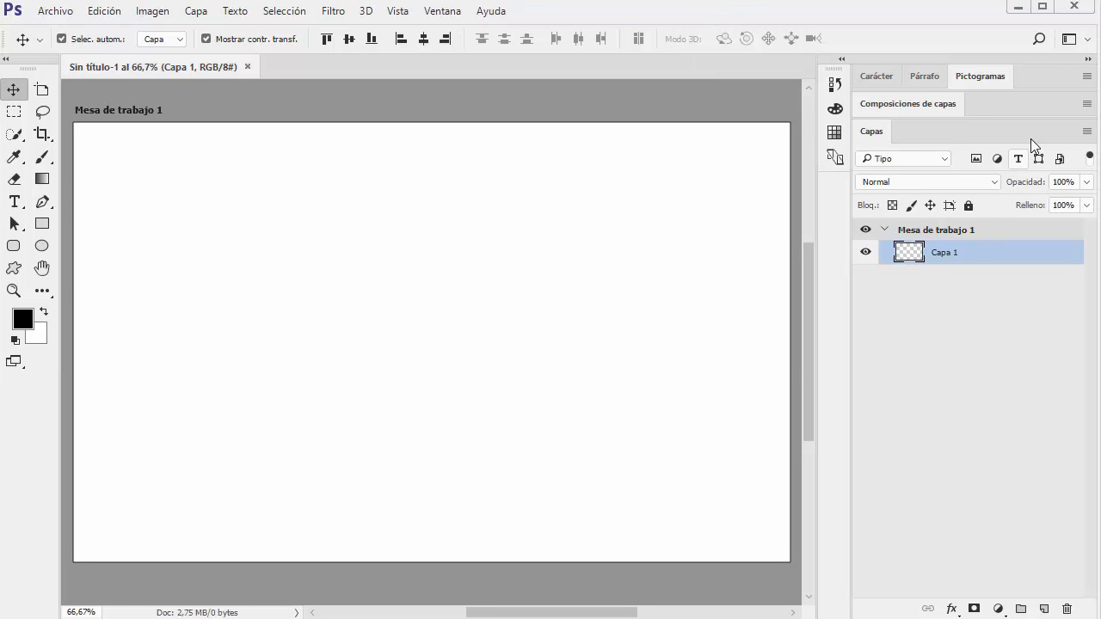
pyautogui.click(1087, 38)
pyautogui.click(1095, 86)
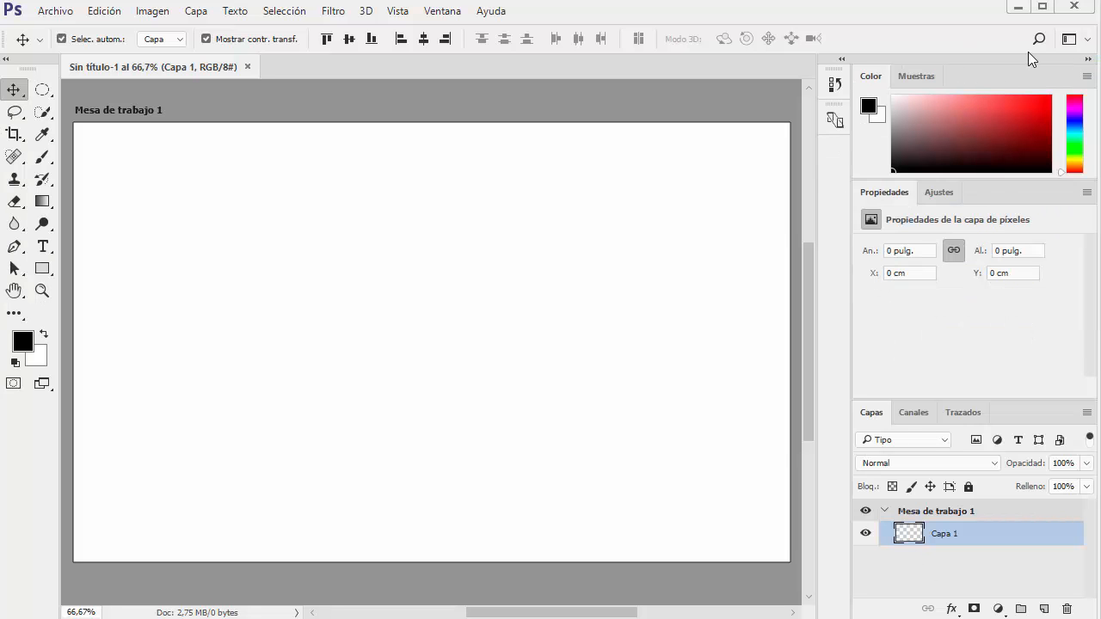
pyautogui.click(1070, 41)
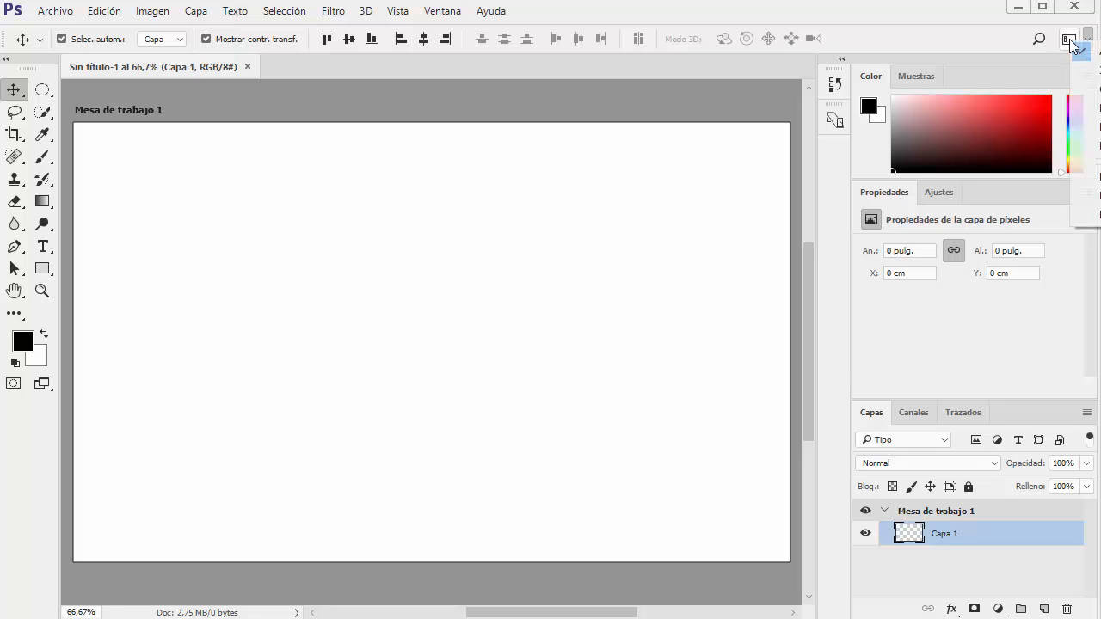
pyautogui.click(935, 34)
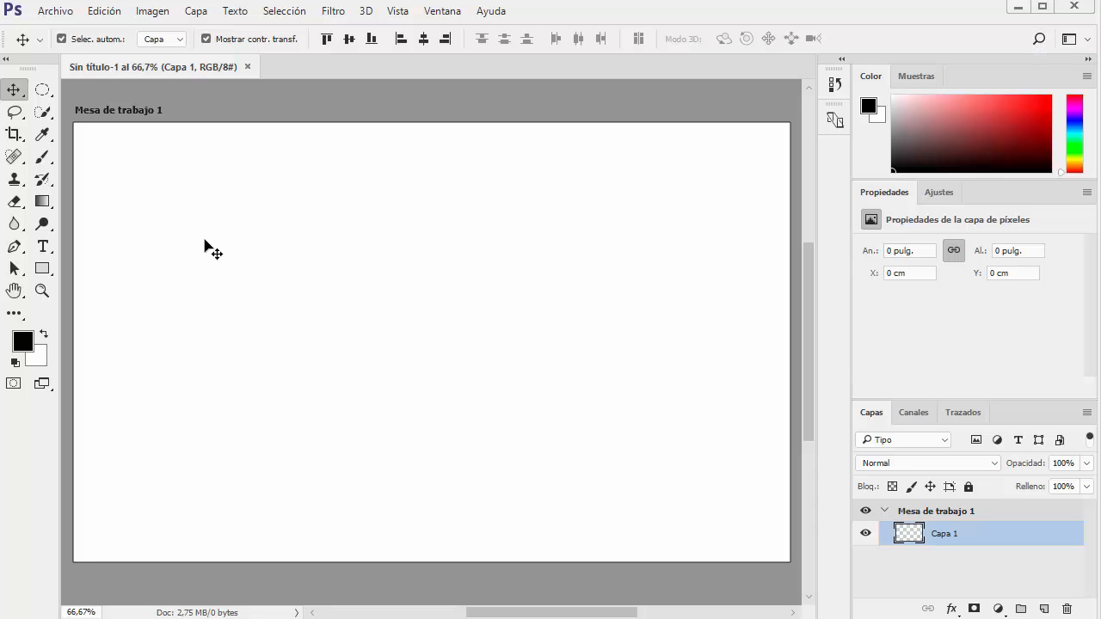
# Search for "degradado", limit the results to Photoshop, and activate the Gradient tool from them
pyautogui.click(104, 11)
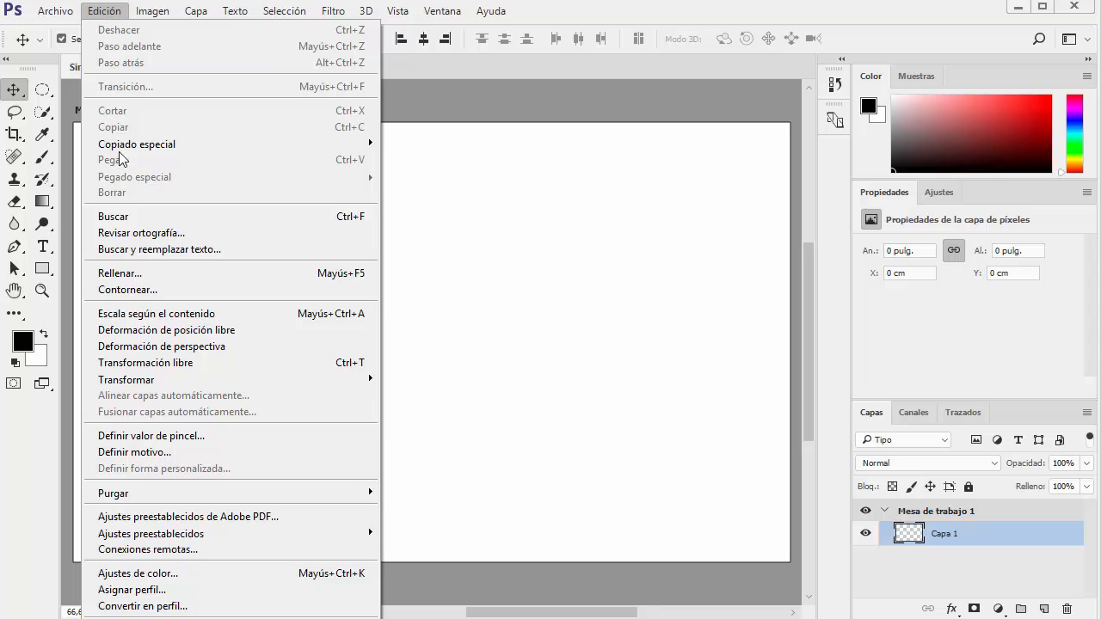
pyautogui.click(124, 215)
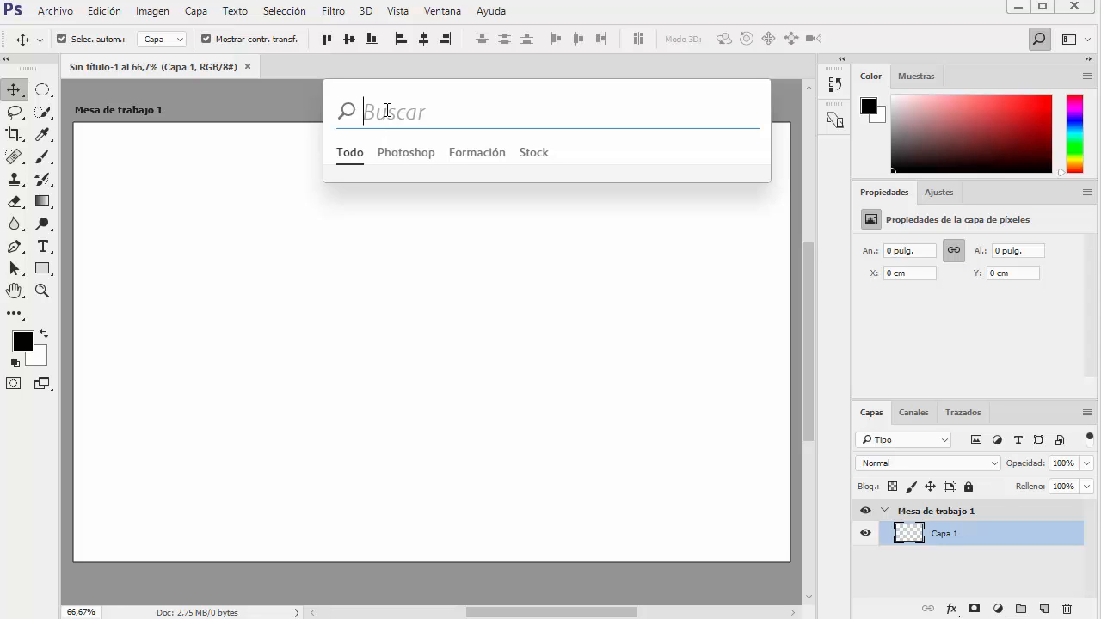
pyautogui.write('degradado')
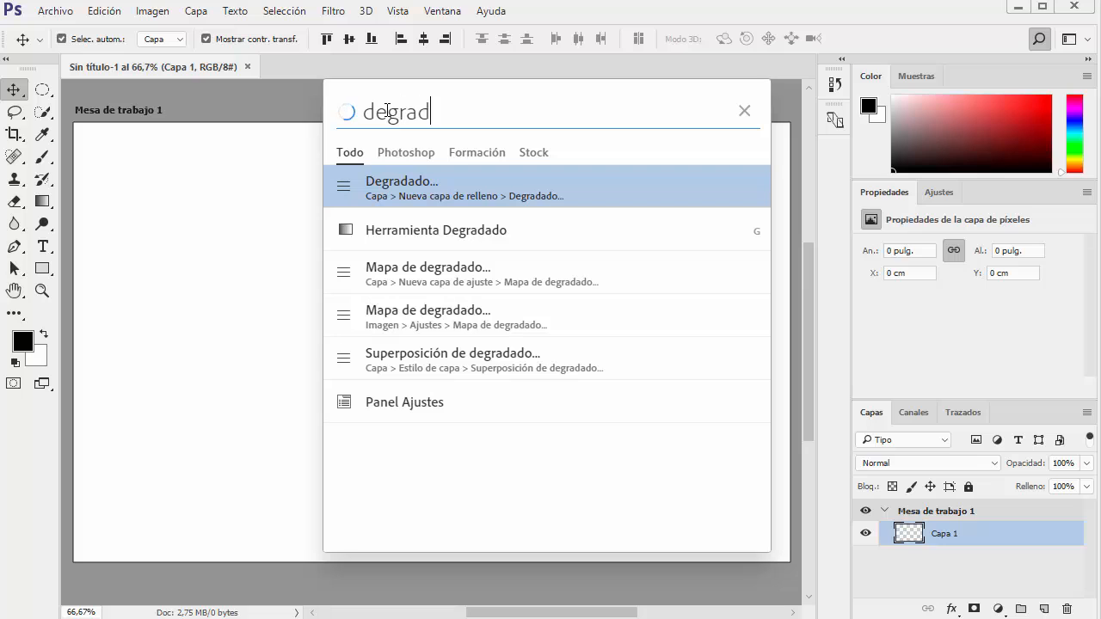
pyautogui.click(398, 157)
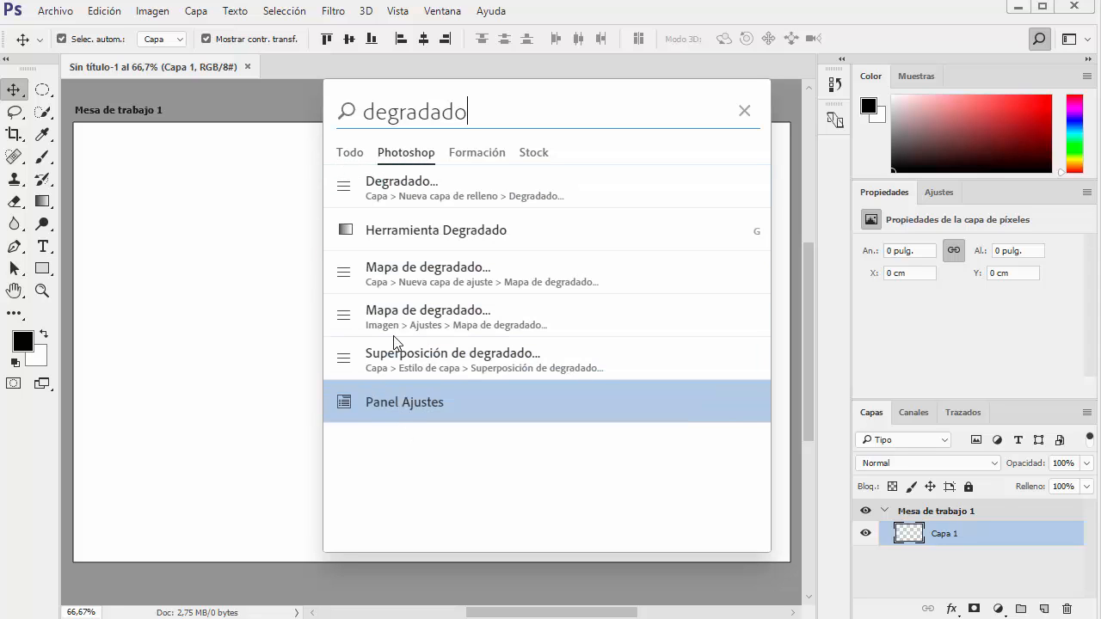
pyautogui.click(399, 230)
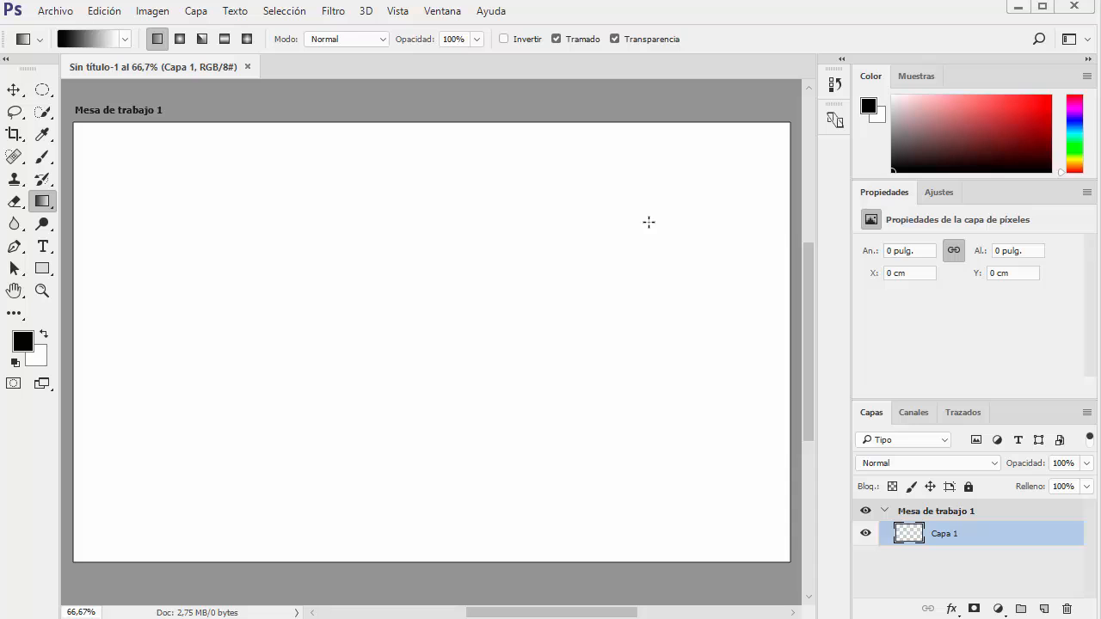
# Reopen the search, review the "degradado" results under Formación, Stock and Todo, and close the search
pyautogui.hotkey('ctrl', 'f')
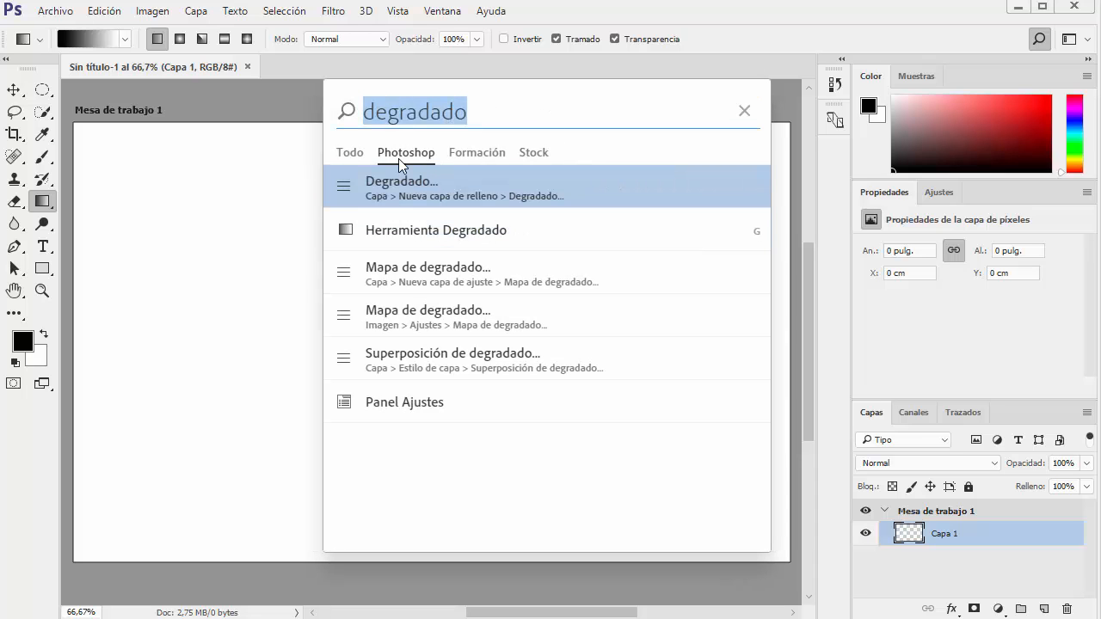
pyautogui.click(475, 155)
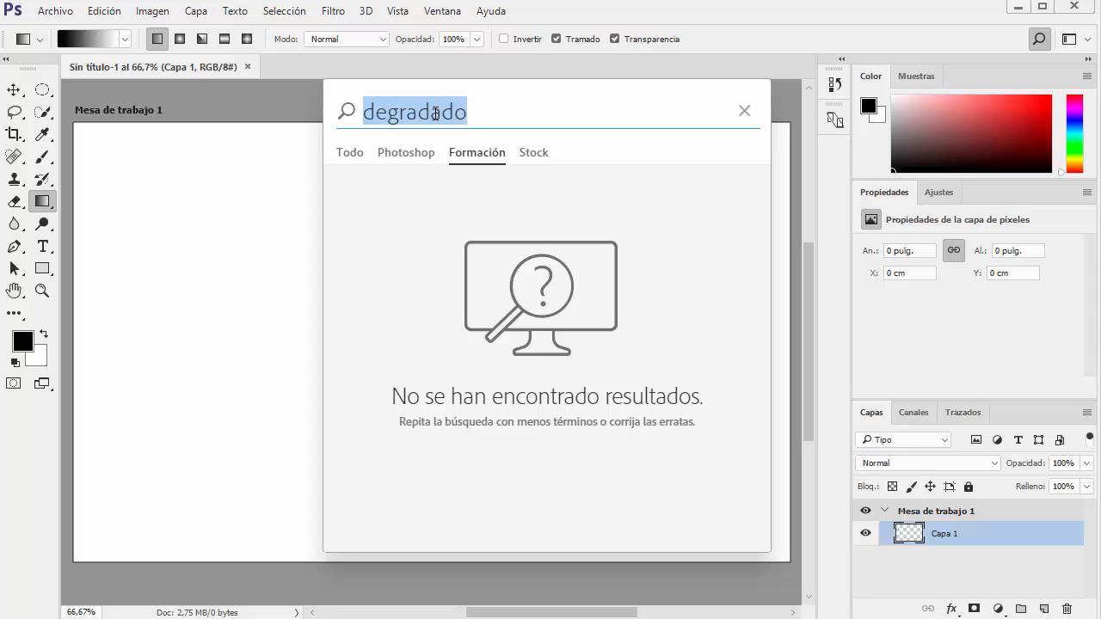
pyautogui.moveTo(469, 112); pyautogui.dragTo(364, 113)
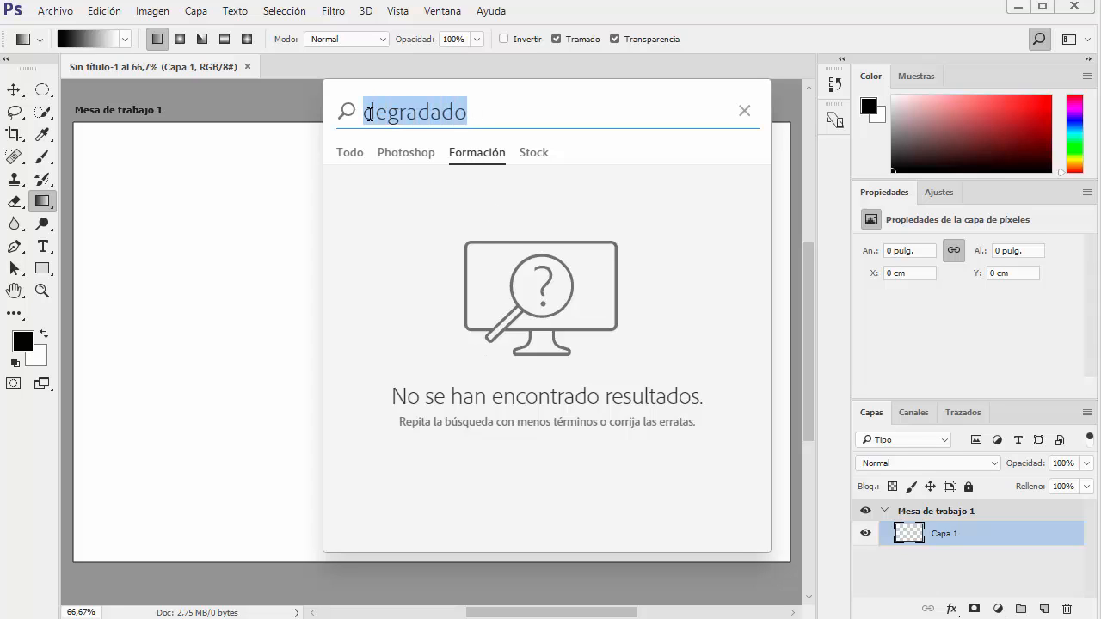
pyautogui.click(532, 154)
pyautogui.click(347, 154)
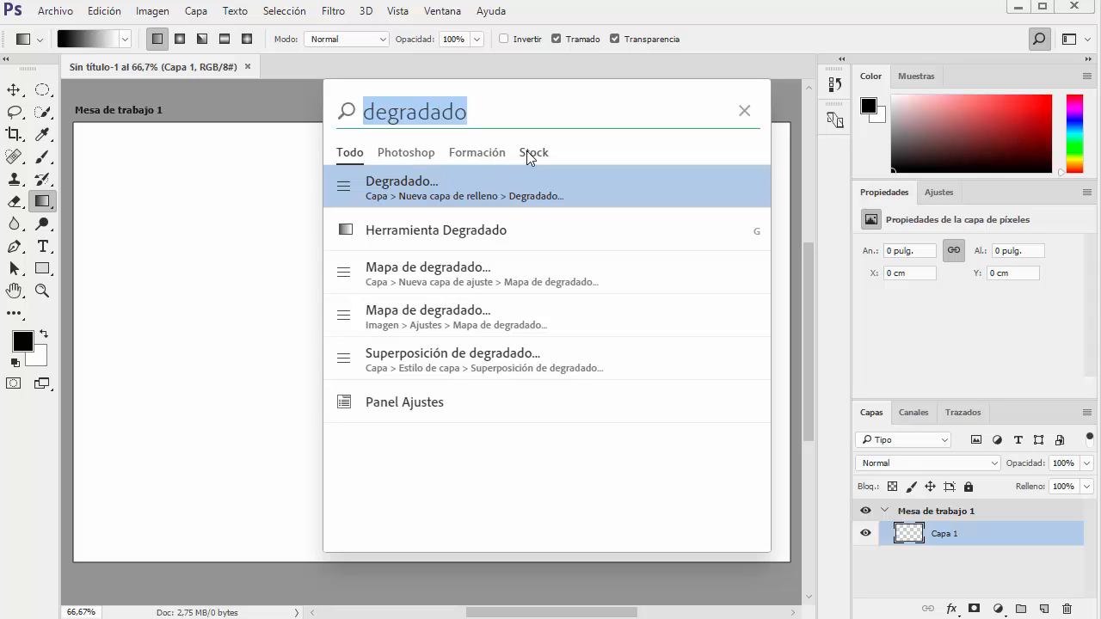
pyautogui.click(744, 111)
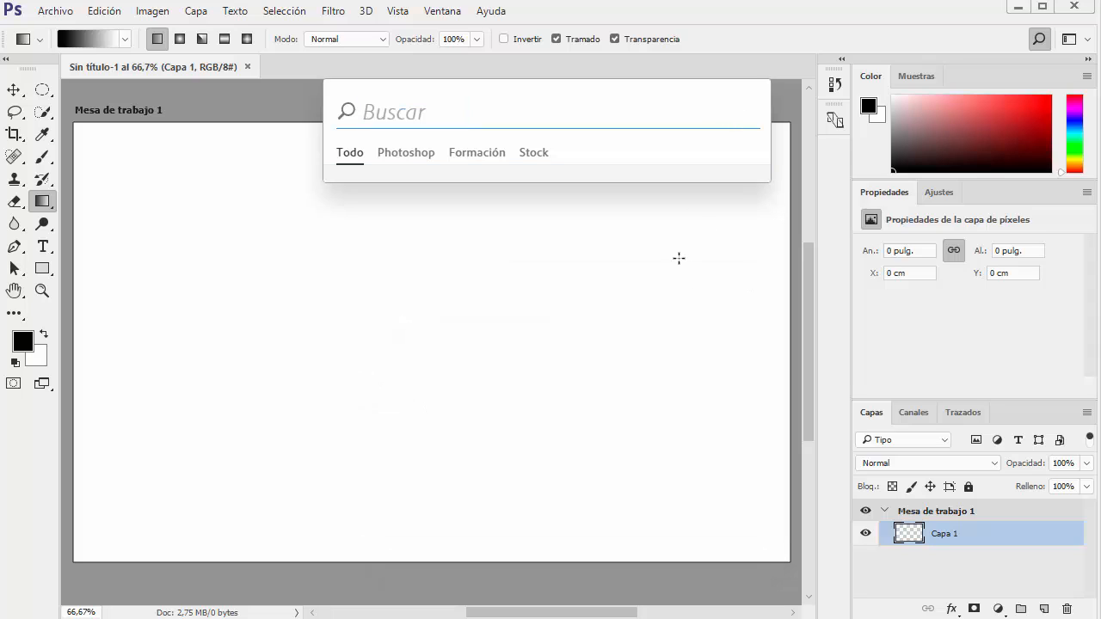
pyautogui.click(596, 232)
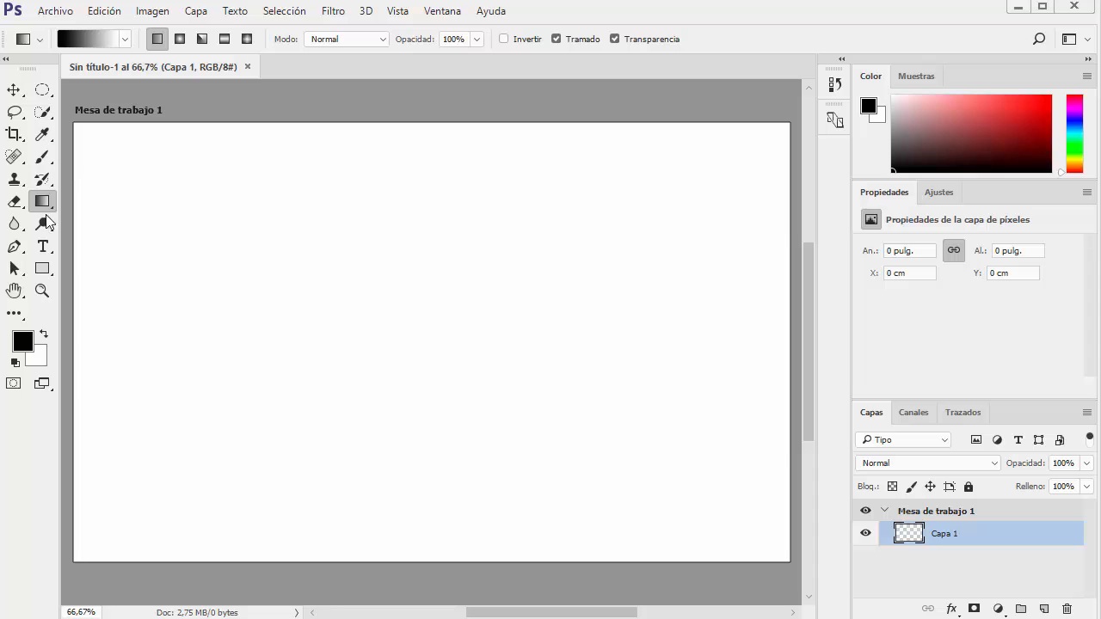
# Add a paragraph text box about 23.47 by 3.96 cm near the artboard's top edge, reading "Hola Mundo"
pyautogui.click(42, 247)
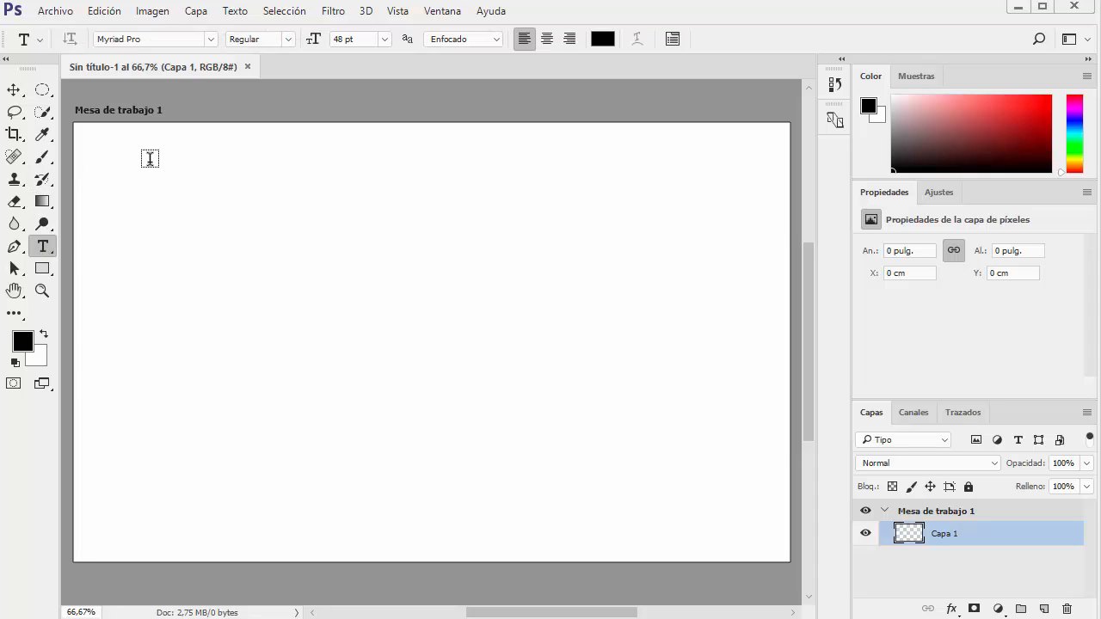
pyautogui.moveTo(145, 161); pyautogui.dragTo(526, 225)
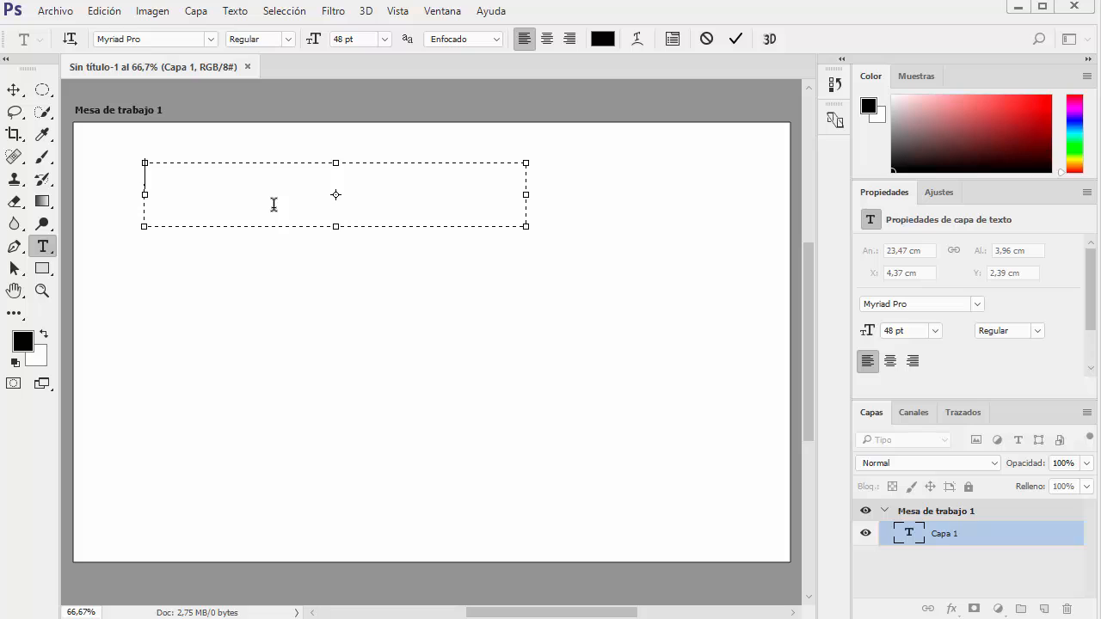
pyautogui.write('Hola Mundo')
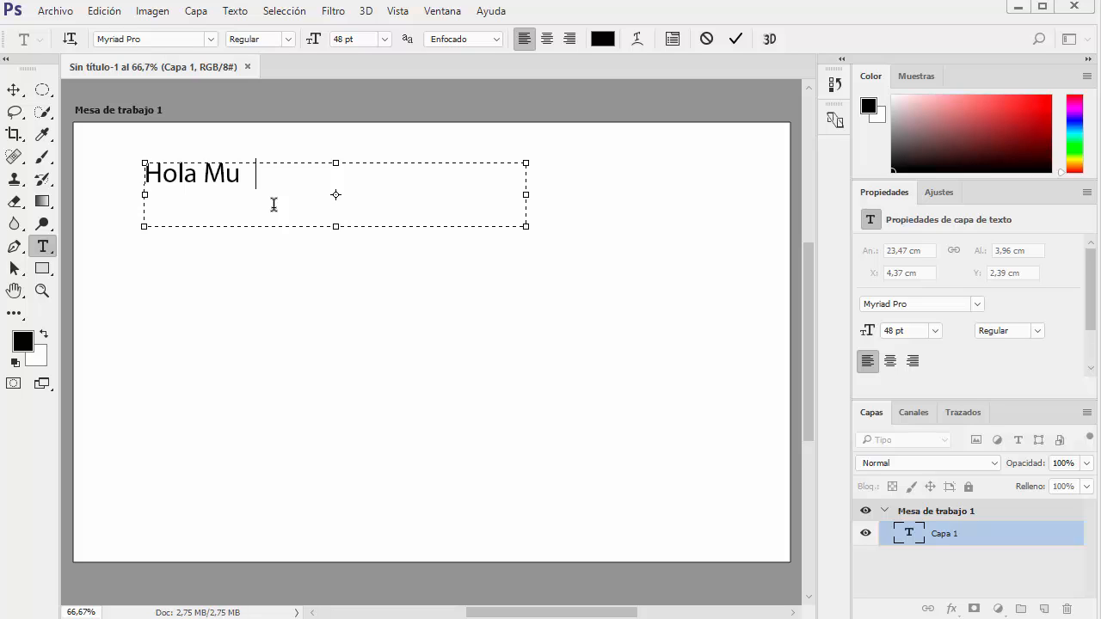
pyautogui.click(16, 92)
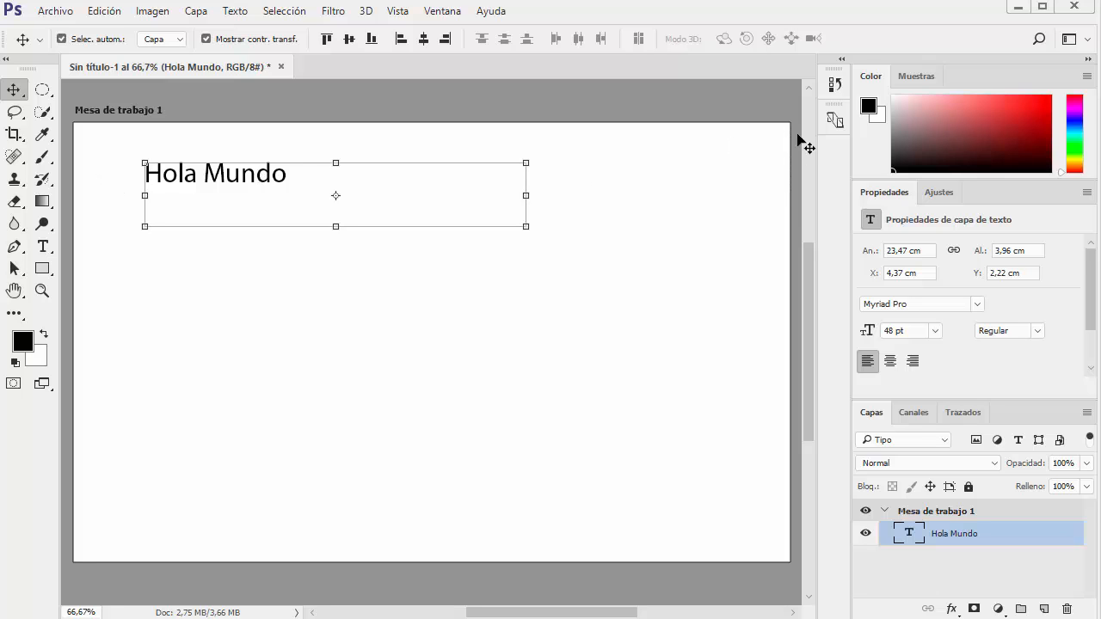
# Show the Character and Paragraph panels, look over their settings, and close them again
pyautogui.click(445, 12)
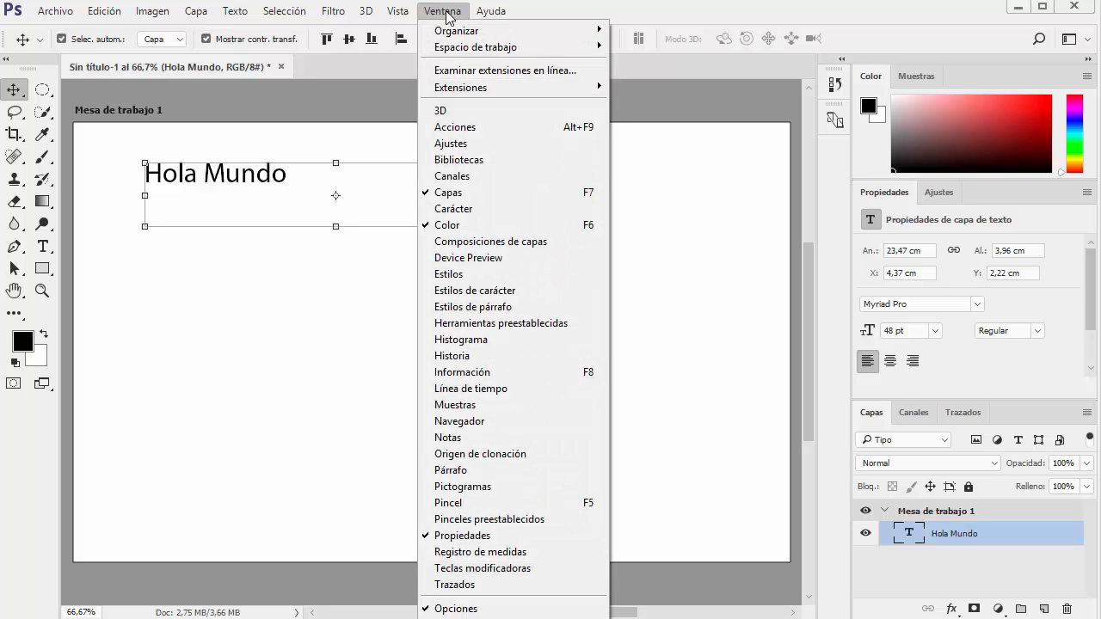
pyautogui.click(477, 209)
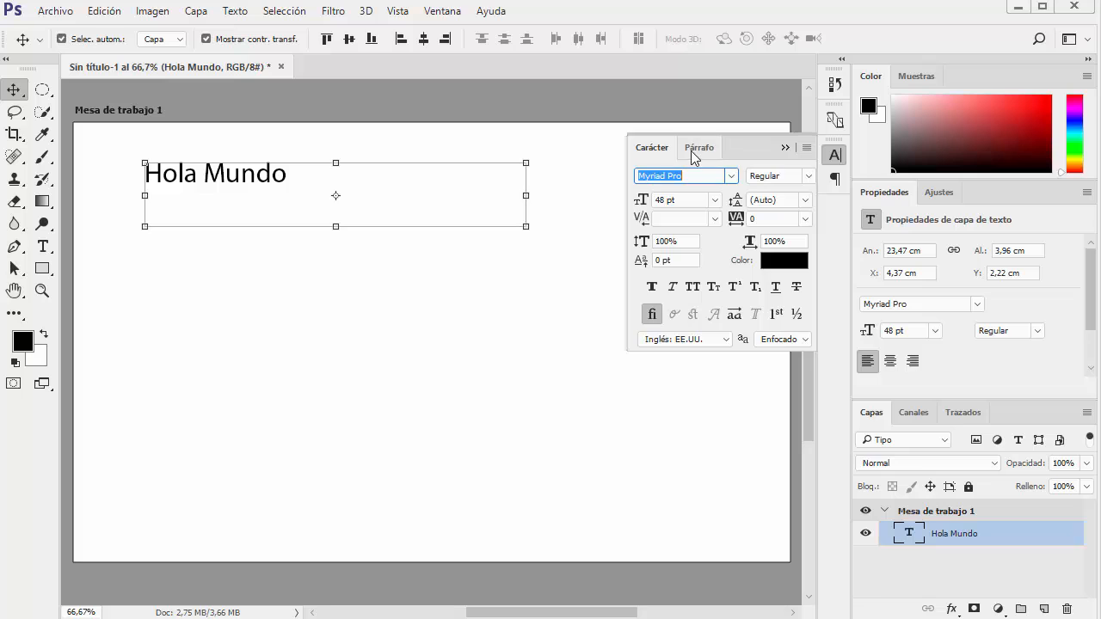
pyautogui.click(690, 150)
pyautogui.click(658, 150)
pyautogui.moveTo(753, 148); pyautogui.dragTo(695, 172)
pyautogui.click(750, 155)
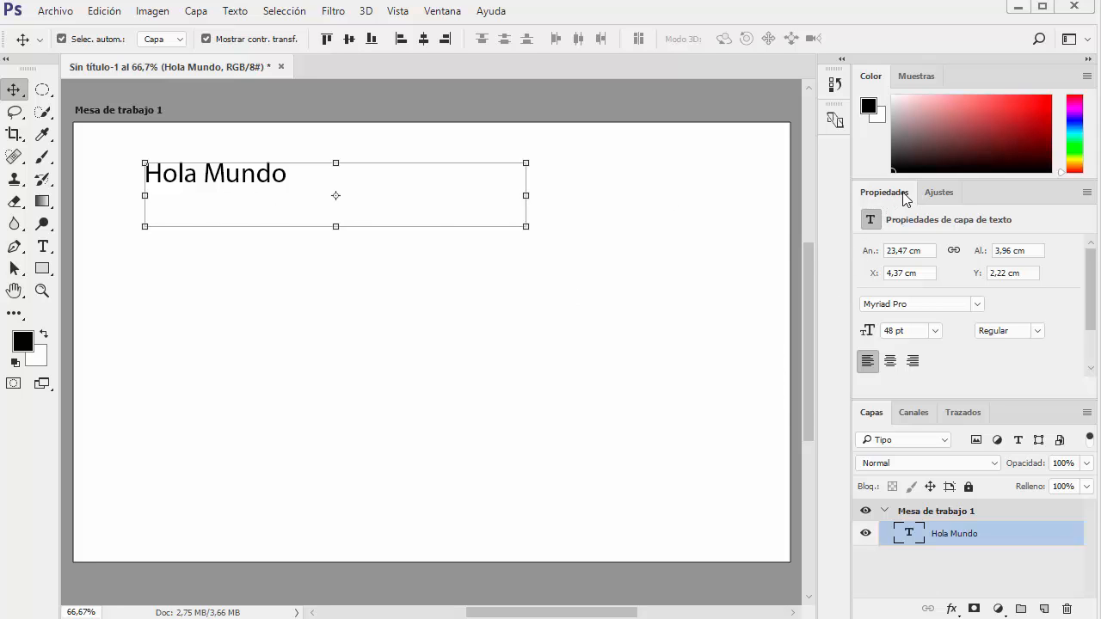
# Float the Properties panel over the canvas and set the "Hola Mundo" font to MMa TextBook
pyautogui.moveTo(905, 198); pyautogui.dragTo(602, 133)
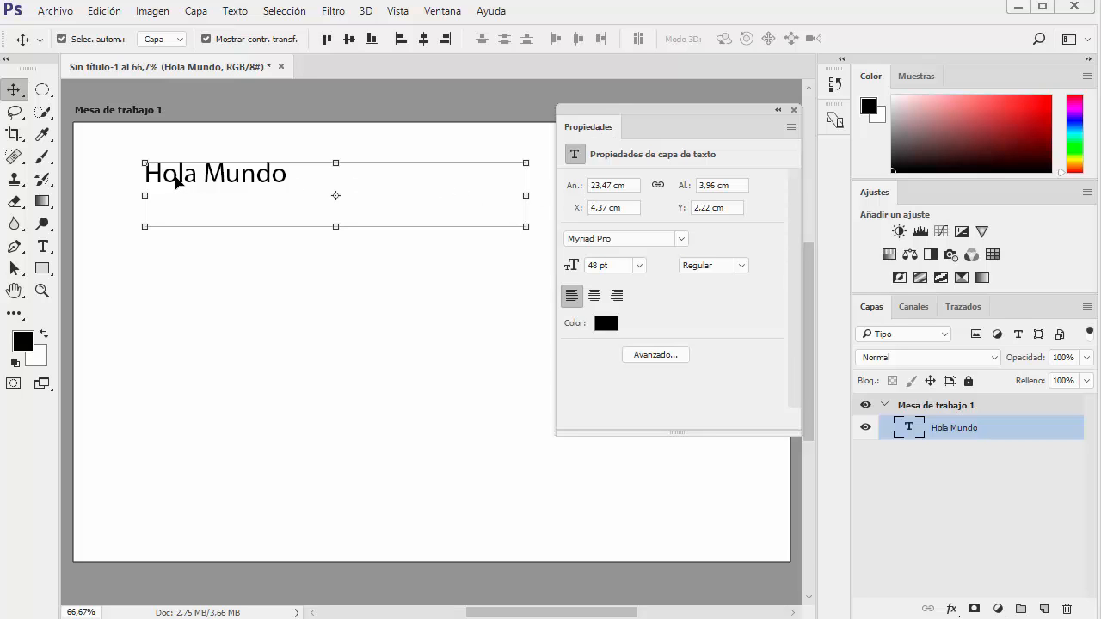
pyautogui.click(681, 239)
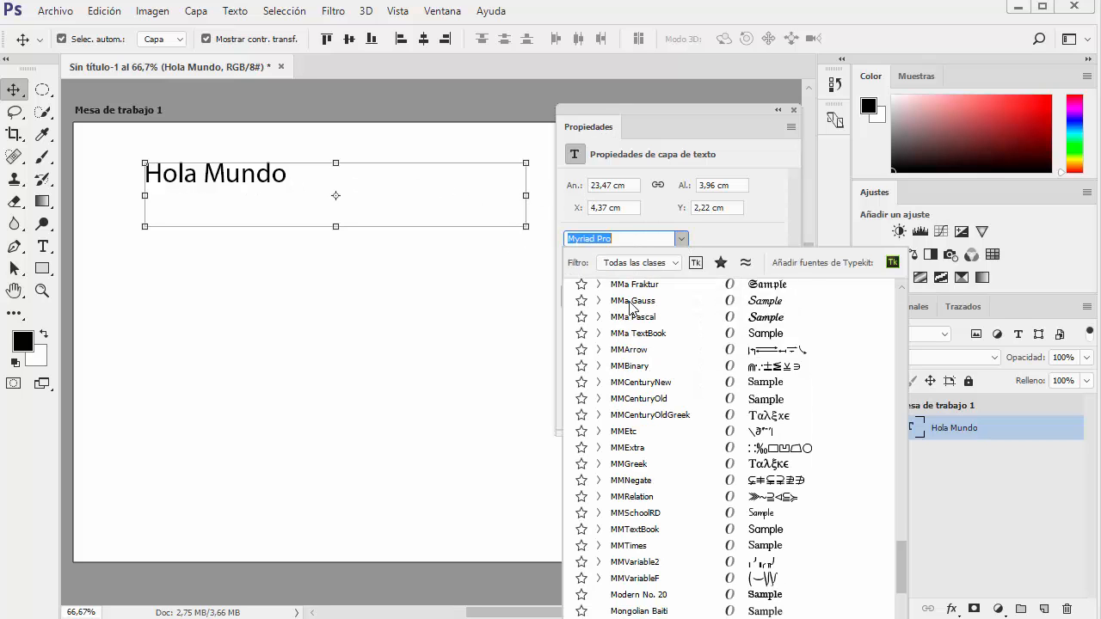
pyautogui.click(627, 344)
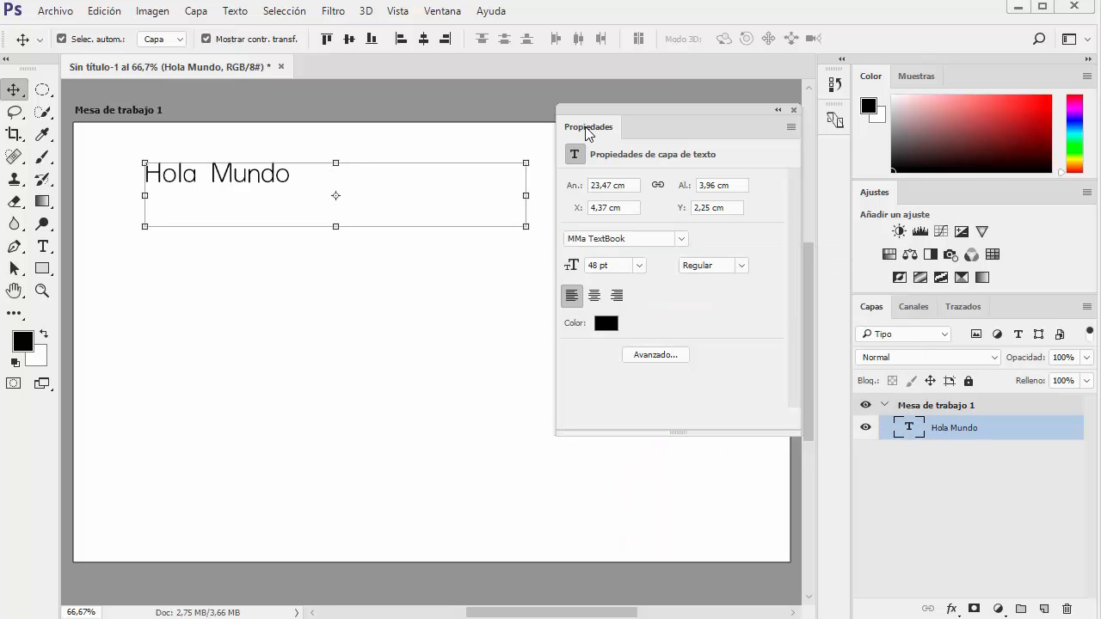
pyautogui.moveTo(681, 110); pyautogui.dragTo(662, 168)
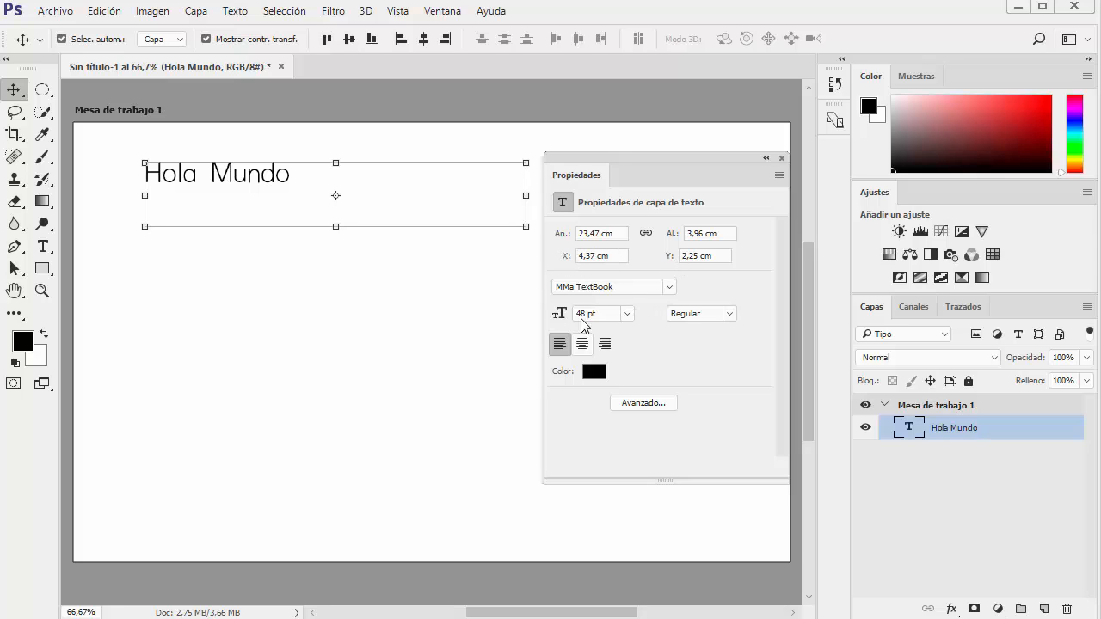
# Set the "Hola Mundo" text to 65 pt Bold, try the other alignments, and finish with left alignment
pyautogui.moveTo(575, 316); pyautogui.dragTo(631, 336)
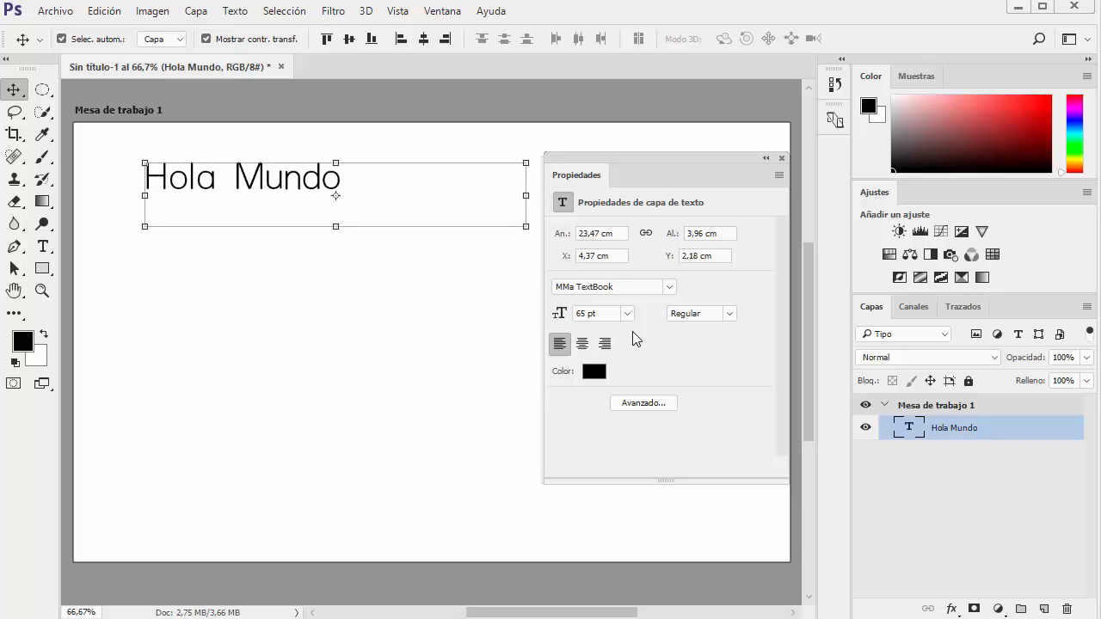
pyautogui.click(728, 314)
pyautogui.click(702, 357)
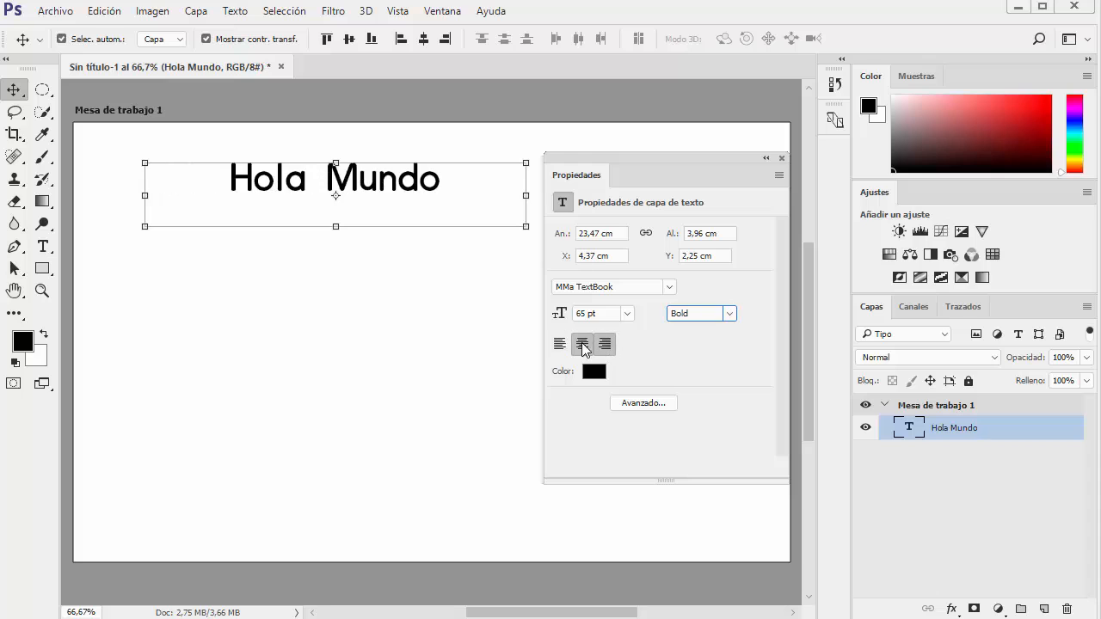
pyautogui.click(604, 343)
pyautogui.click(559, 343)
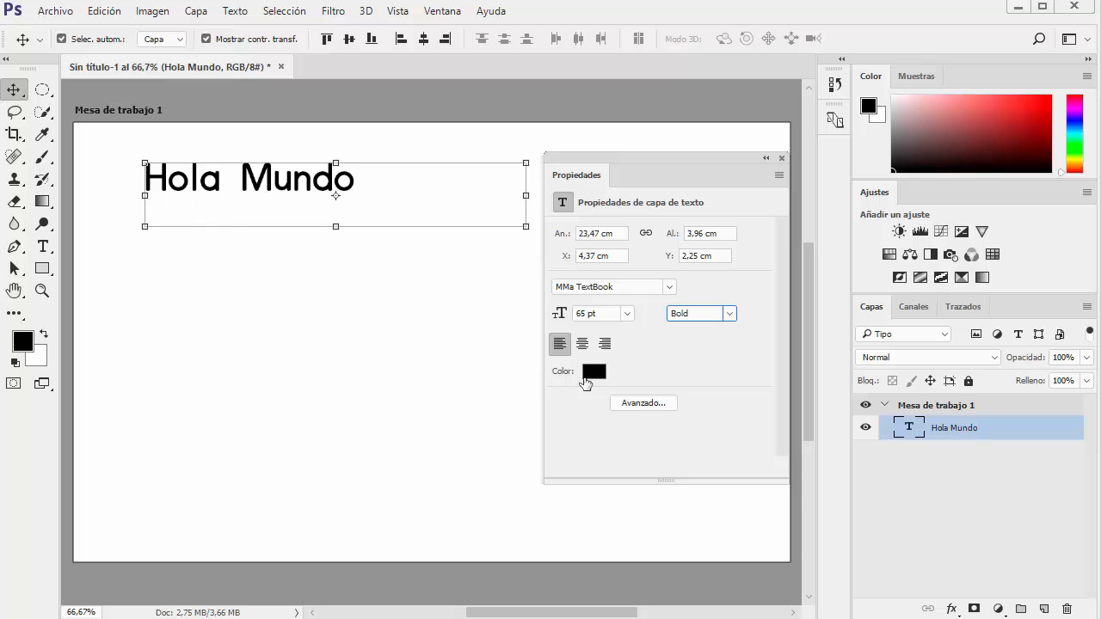
# Examine the advanced Character and Paragraph settings from the text properties, and close them together with the Properties panel
pyautogui.click(645, 406)
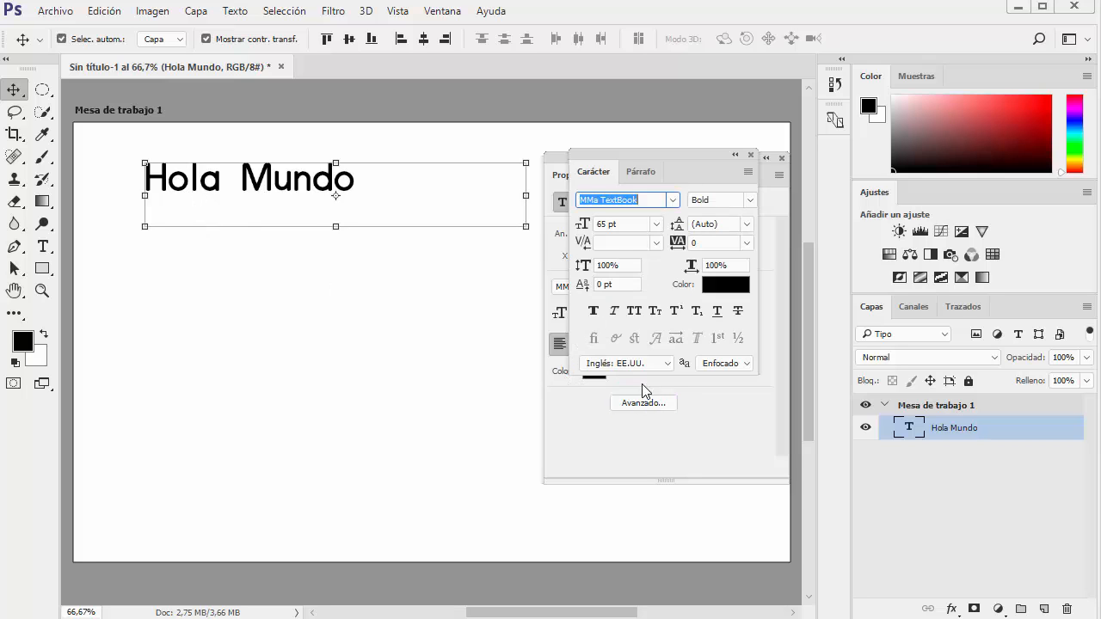
pyautogui.moveTo(572, 178); pyautogui.dragTo(296, 292)
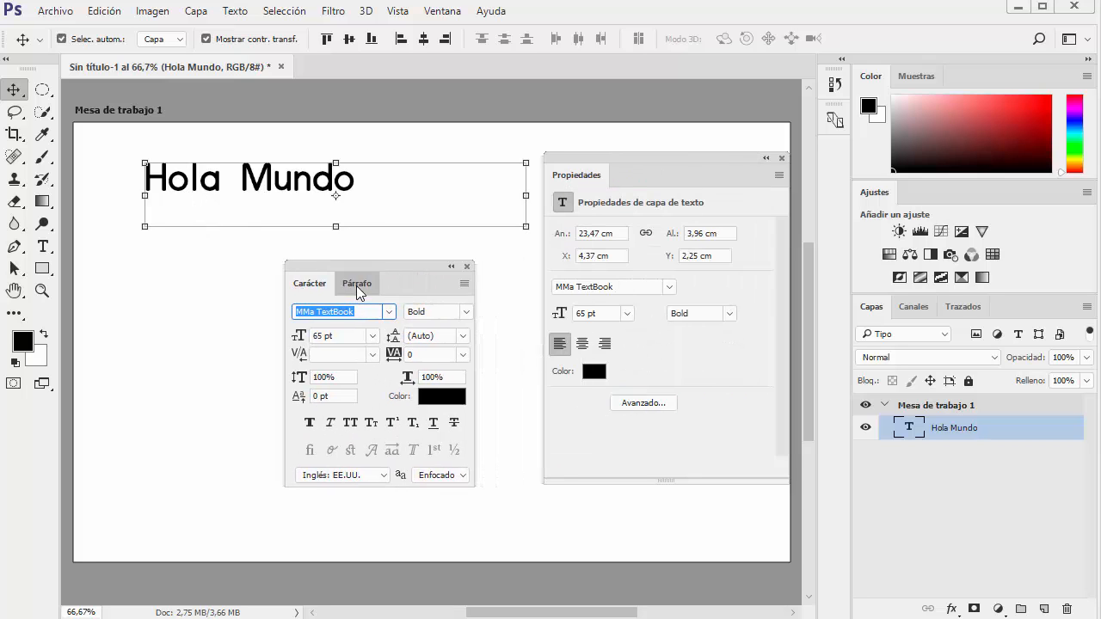
pyautogui.click(356, 285)
pyautogui.click(302, 283)
pyautogui.click(466, 269)
pyautogui.click(782, 158)
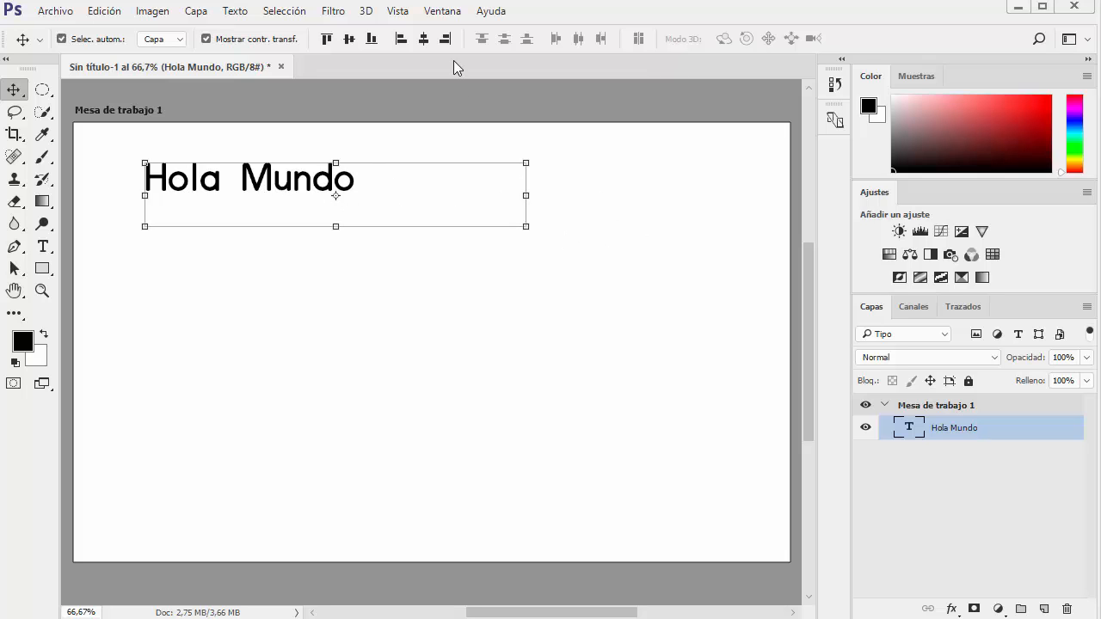
# Dock the Character and Paragraph panel group above the Color panel and look through the Character font list
pyautogui.click(443, 12)
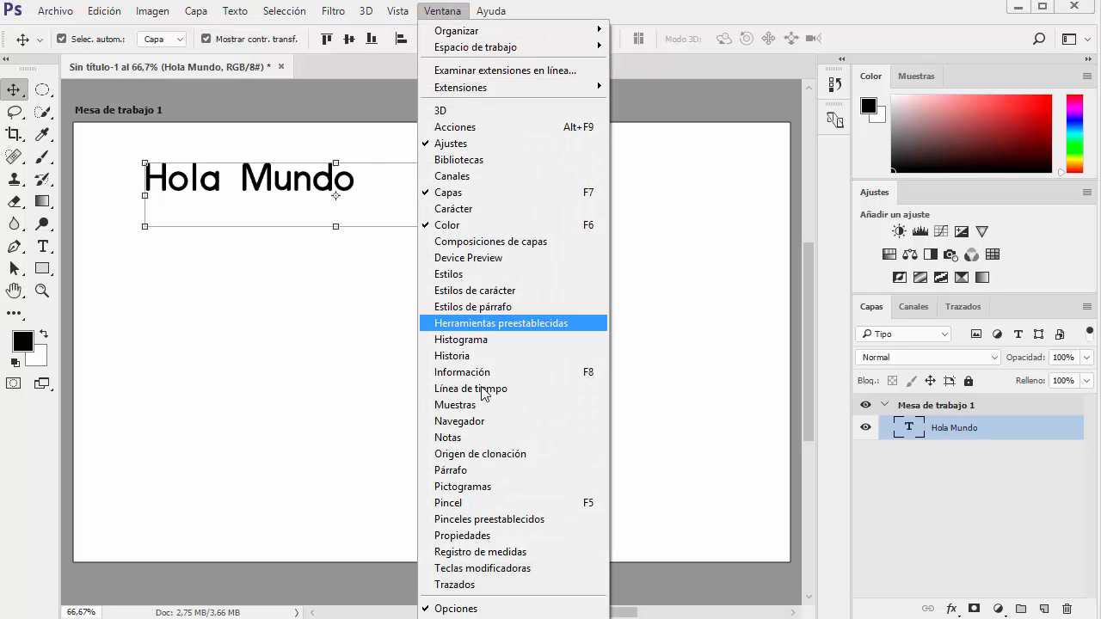
pyautogui.click(464, 472)
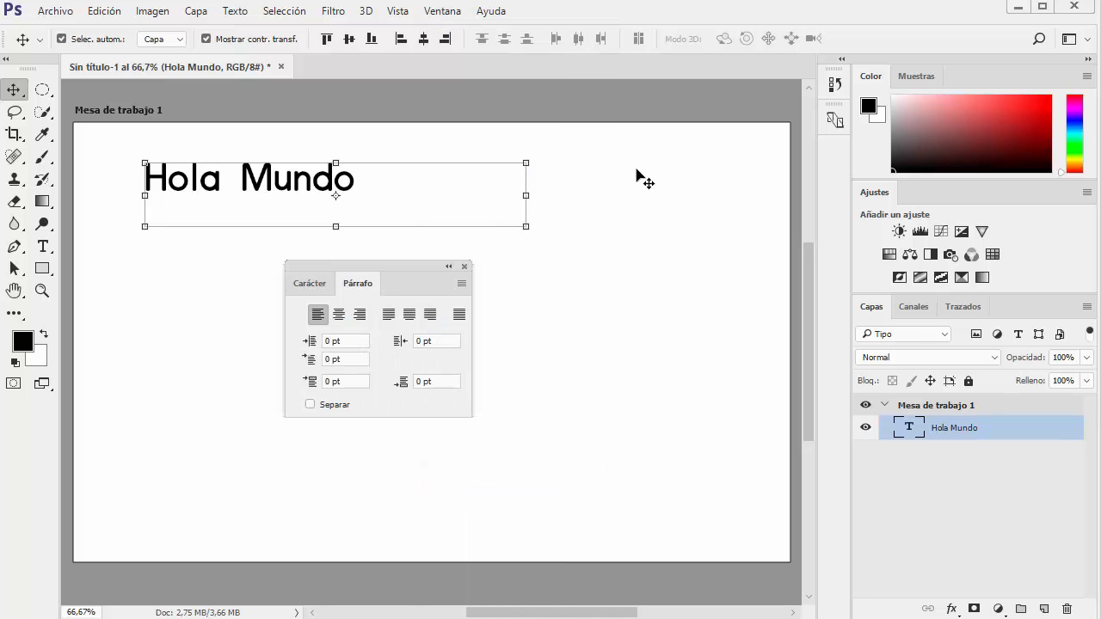
pyautogui.moveTo(413, 269); pyautogui.dragTo(912, 64)
pyautogui.click(529, 280)
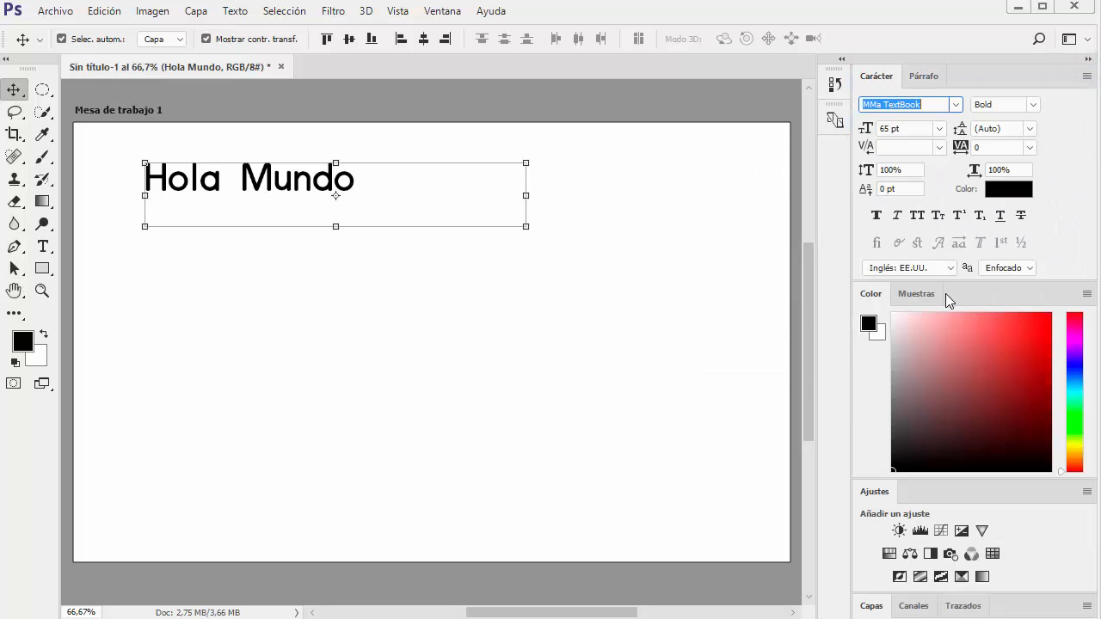
pyautogui.click(956, 105)
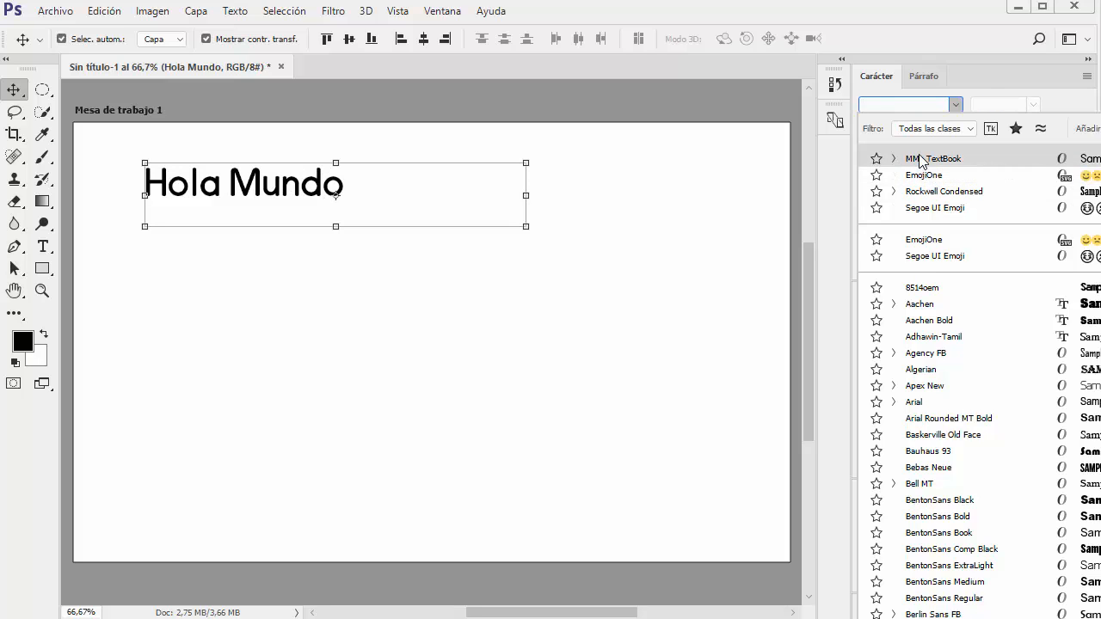
pyautogui.click(533, 322)
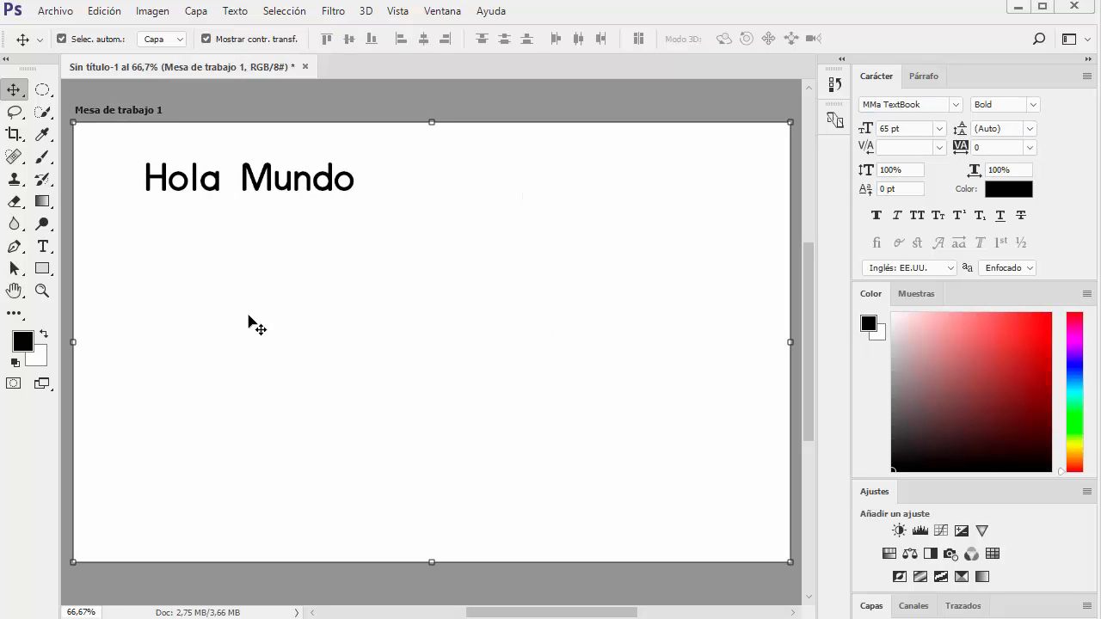
# Start a new text line below "Hola Mundo" and set its font to EmojiOne
pyautogui.click(42, 246)
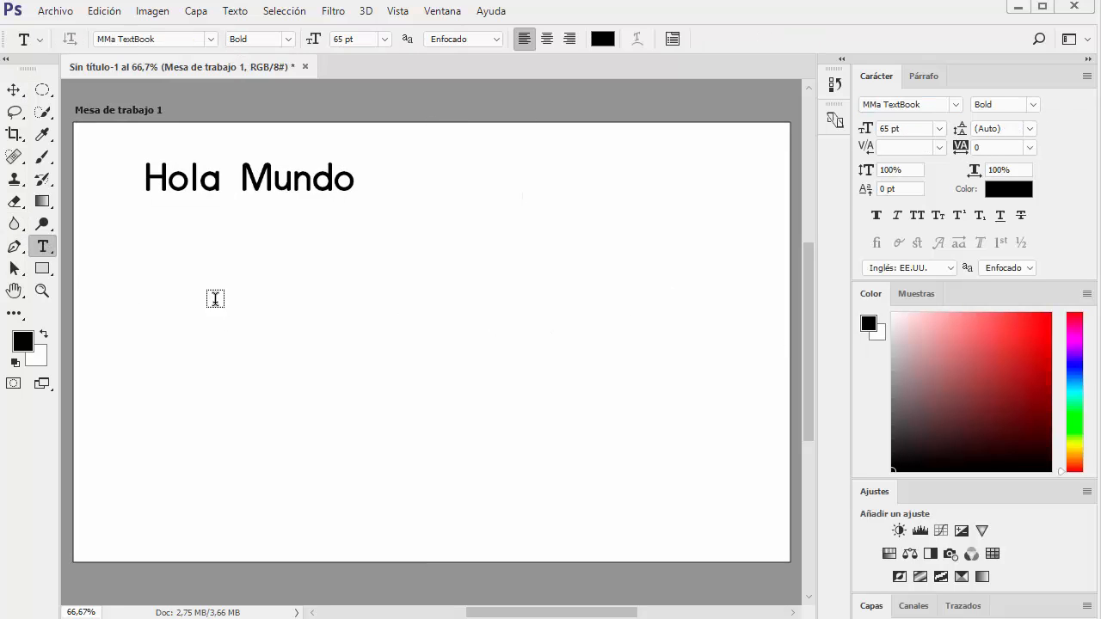
pyautogui.click(160, 311)
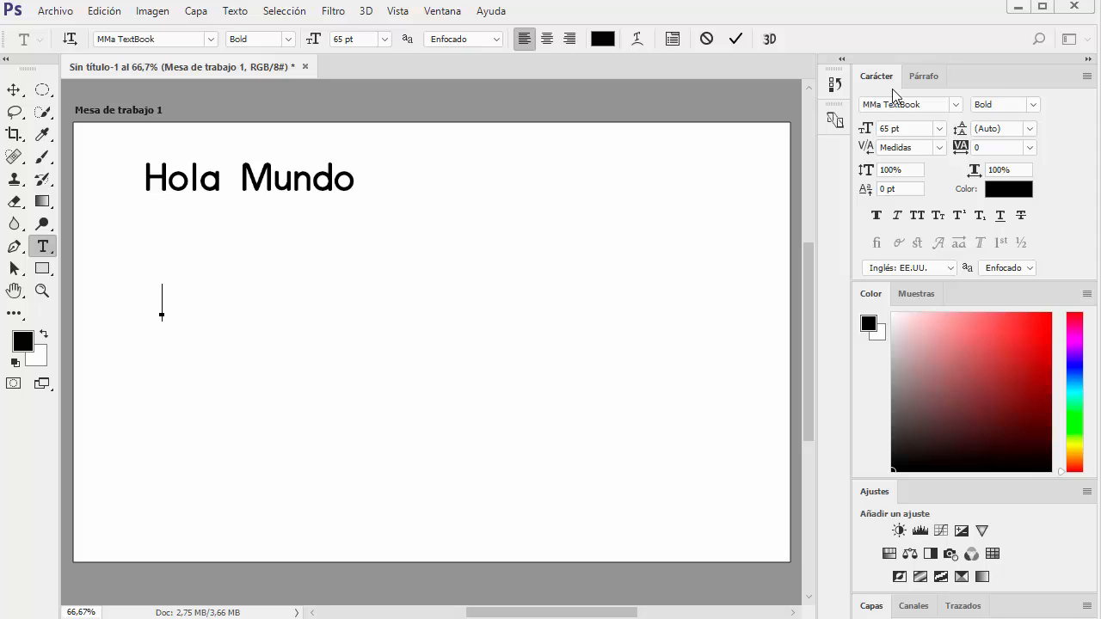
pyautogui.click(953, 104)
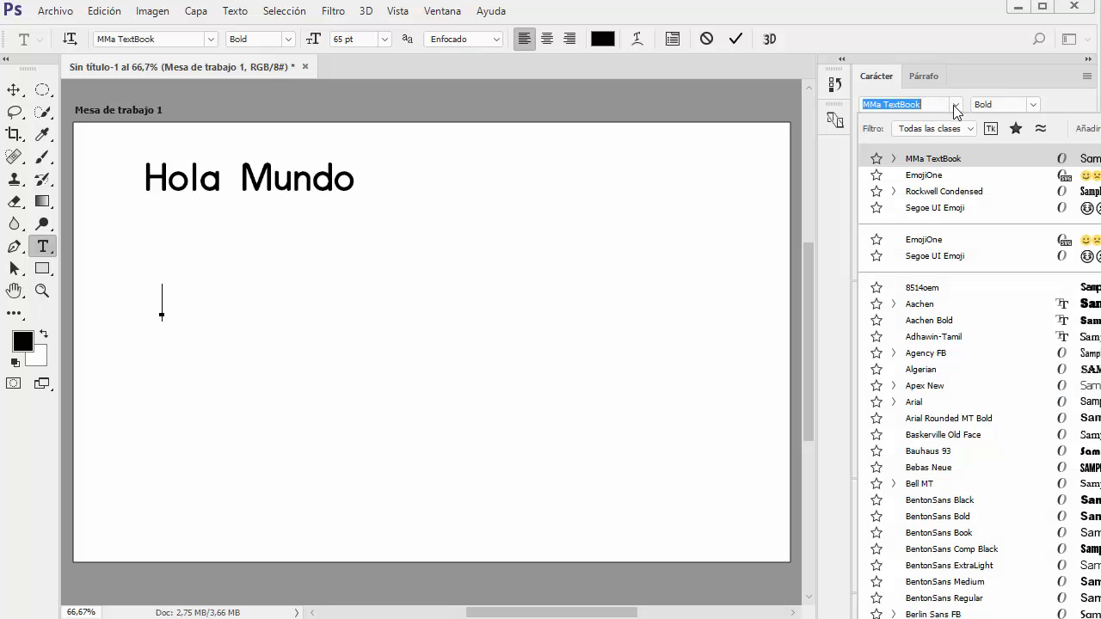
pyautogui.click(922, 175)
# Enlarge the floating glyphs palette (Pictogramas) and place it over the upper part of the artboard
pyautogui.moveTo(720, 142); pyautogui.dragTo(621, 204)
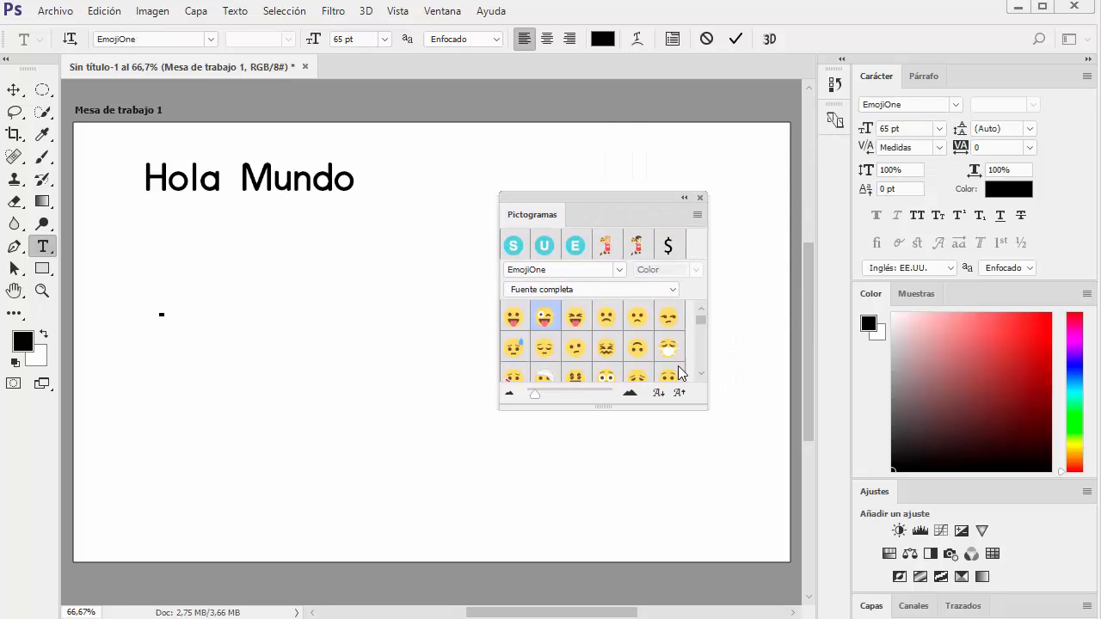
pyautogui.moveTo(703, 405); pyautogui.dragTo(779, 570)
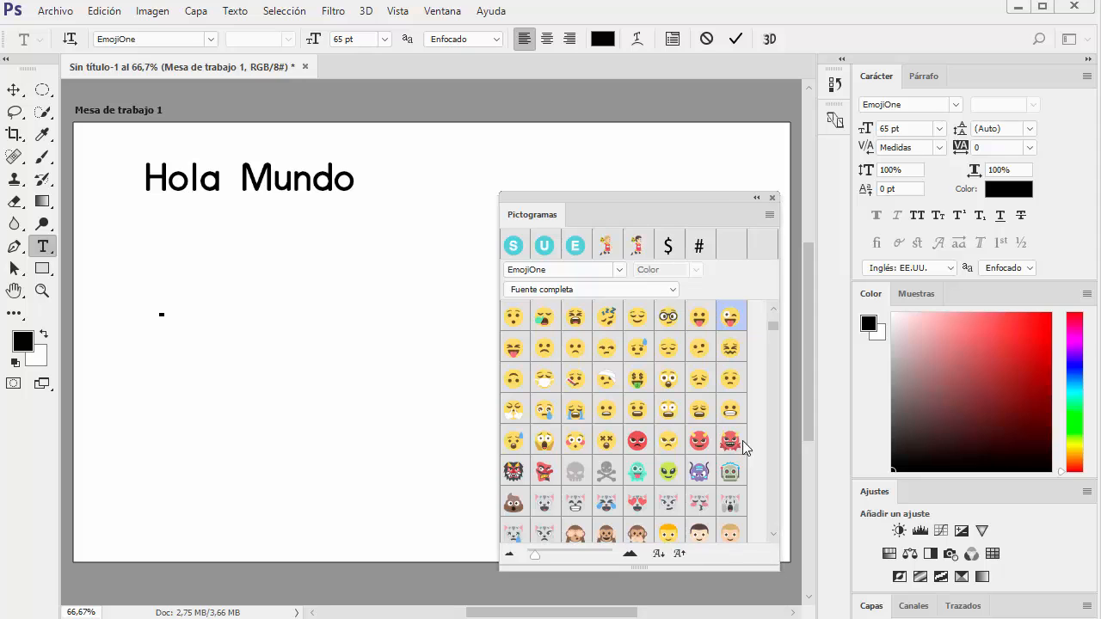
pyautogui.moveTo(655, 205); pyautogui.dragTo(659, 106)
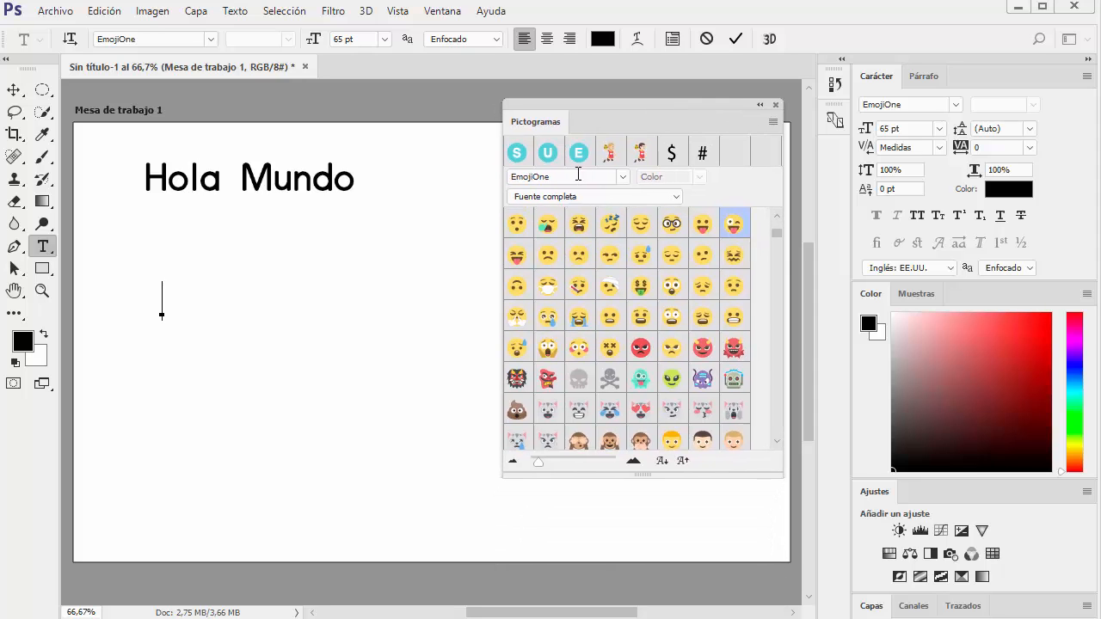
# Insert the sleepy-face and tired-face emojis into the new text, commit it, and delete that emoji text layer
pyautogui.doubleClick(552, 225)
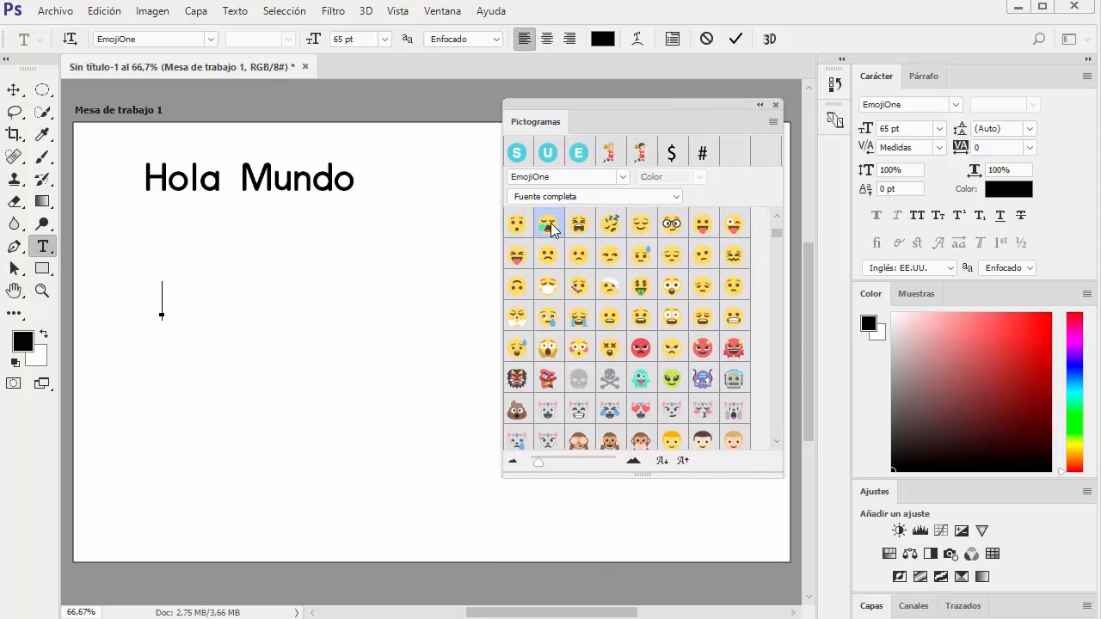
pyautogui.doubleClick(583, 227)
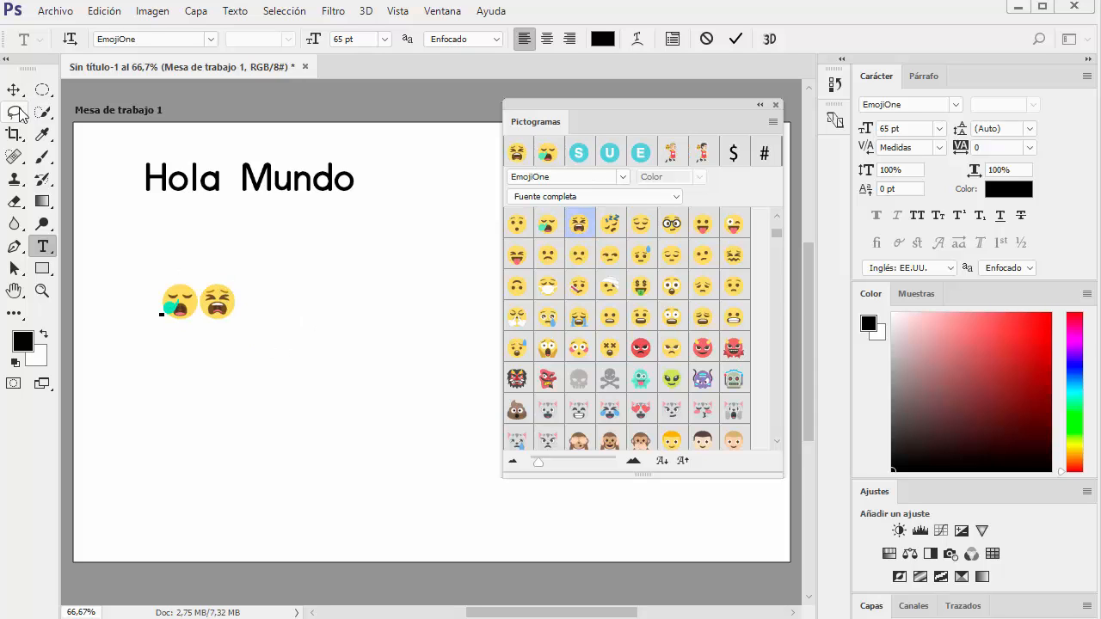
pyautogui.hotkey('ctrl', 'Return')
pyautogui.press('v')
pyautogui.moveTo(226, 297)
pyautogui.mouseDown()
pyautogui.moveTo(298, 310)
pyautogui.moveTo(207, 307)
pyautogui.mouseUp()
pyautogui.press('Delete')
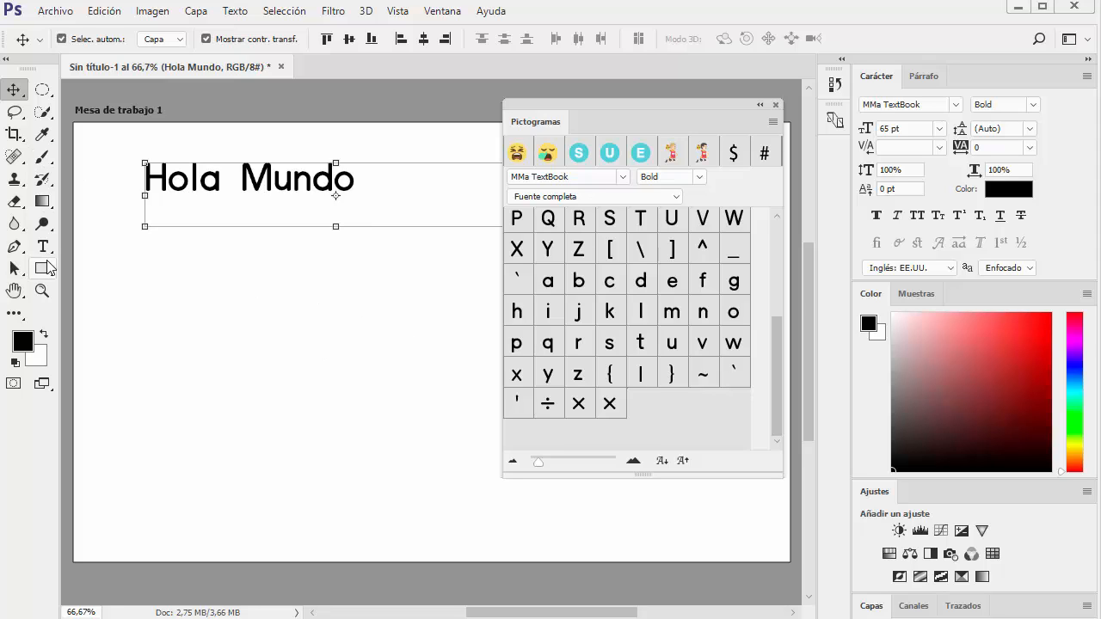
pyautogui.click(42, 246)
pyautogui.click(193, 307)
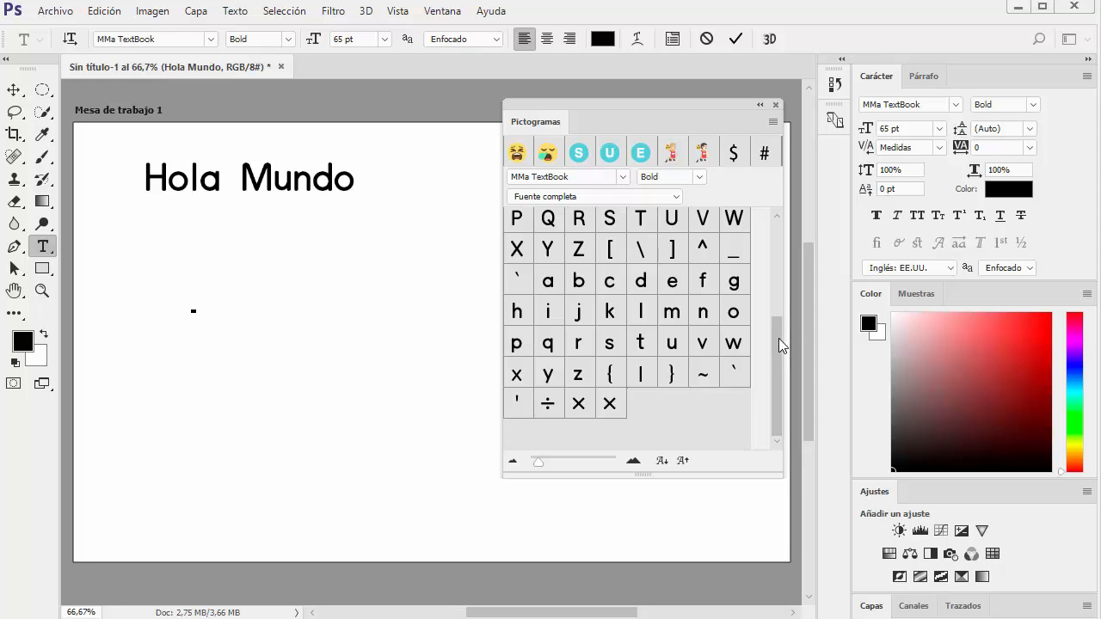
pyautogui.moveTo(778, 339); pyautogui.dragTo(781, 232)
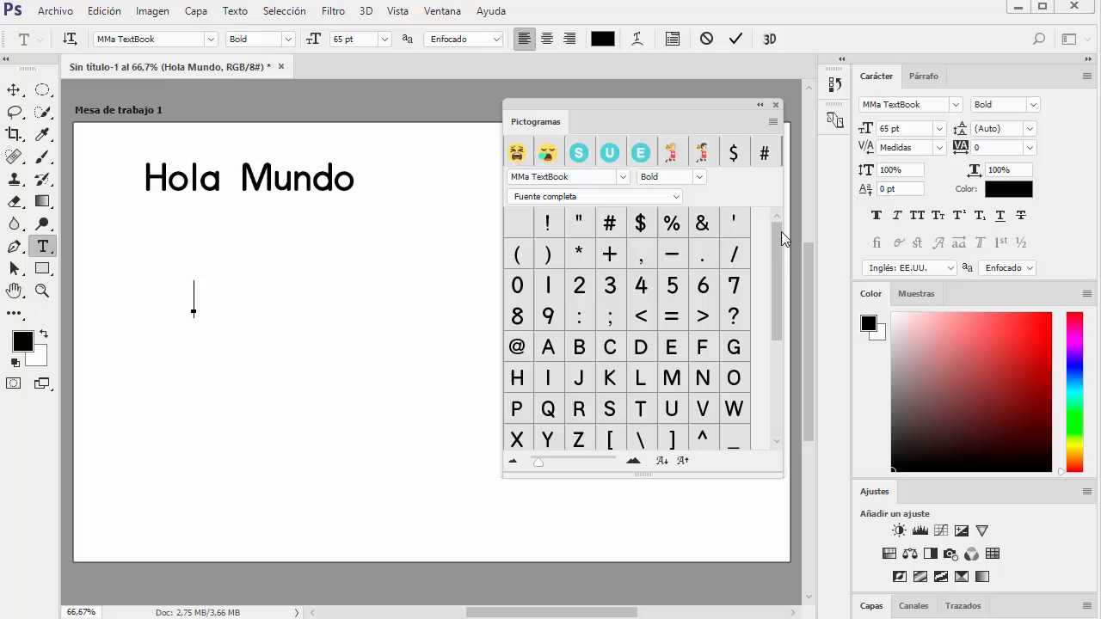
pyautogui.click(623, 177)
pyautogui.scroll(10, 582, 278)
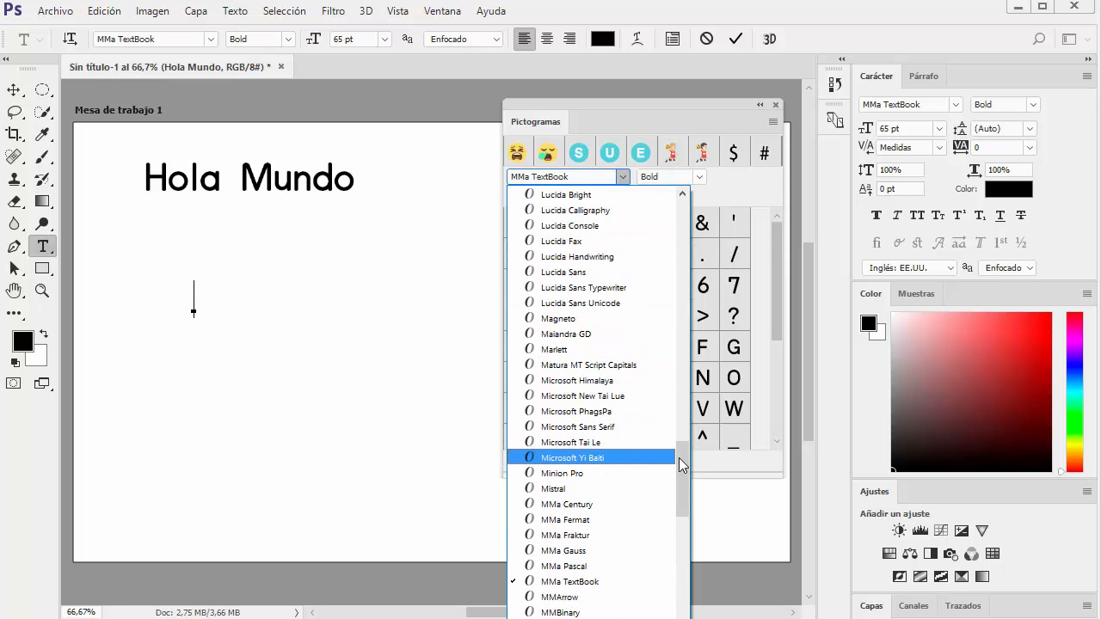
pyautogui.moveTo(679, 458); pyautogui.dragTo(683, 206)
pyautogui.click(592, 195)
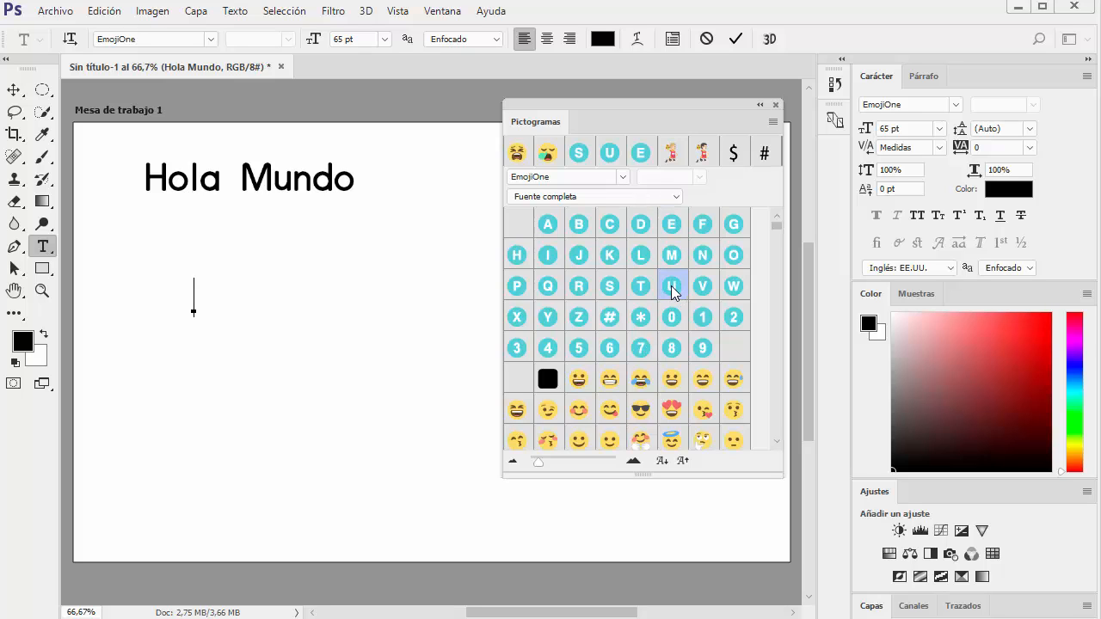
pyautogui.click(207, 303)
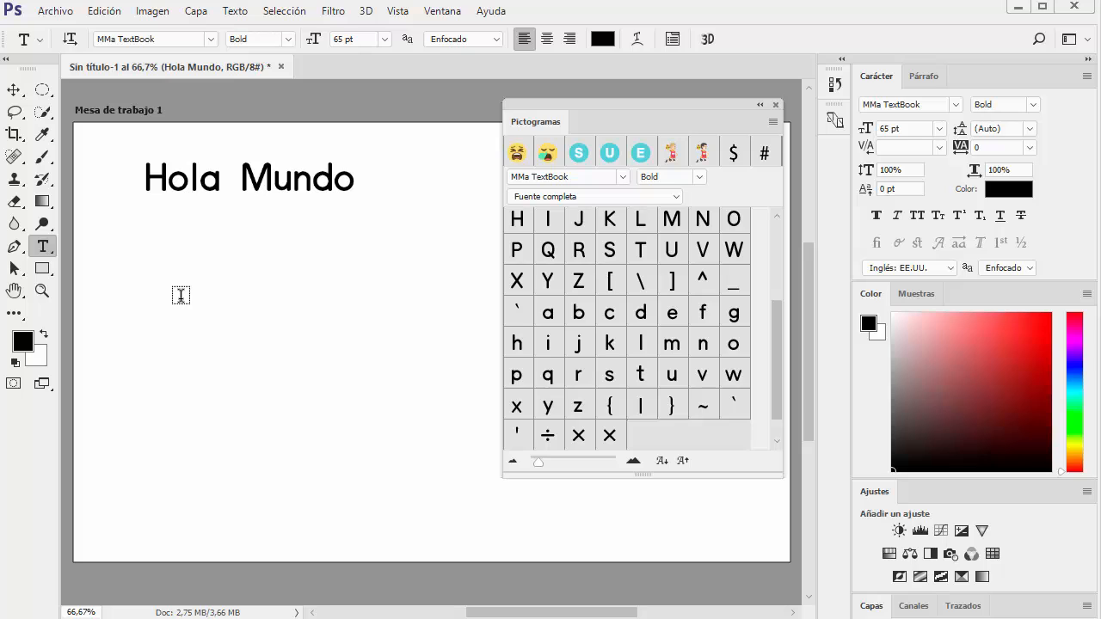
# Start a new text line below "Hola Mundo" and display the EmojiOne glyph set for it
pyautogui.click(177, 297)
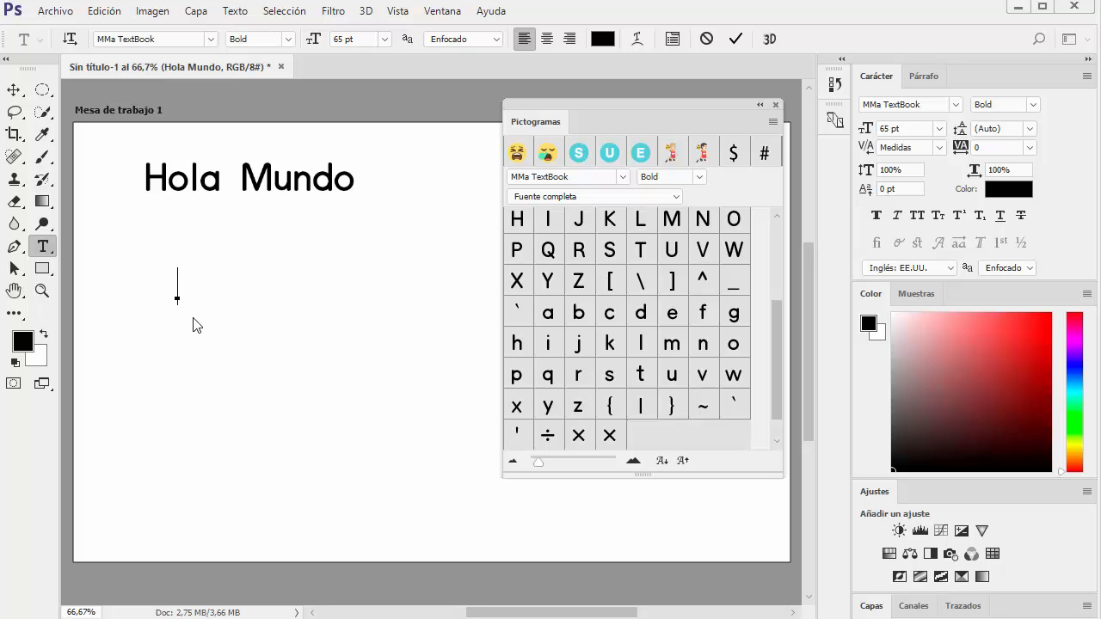
pyautogui.write('d')
pyautogui.press('BackSpace')
pyautogui.click(622, 177)
pyautogui.scroll(5, 627, 344)
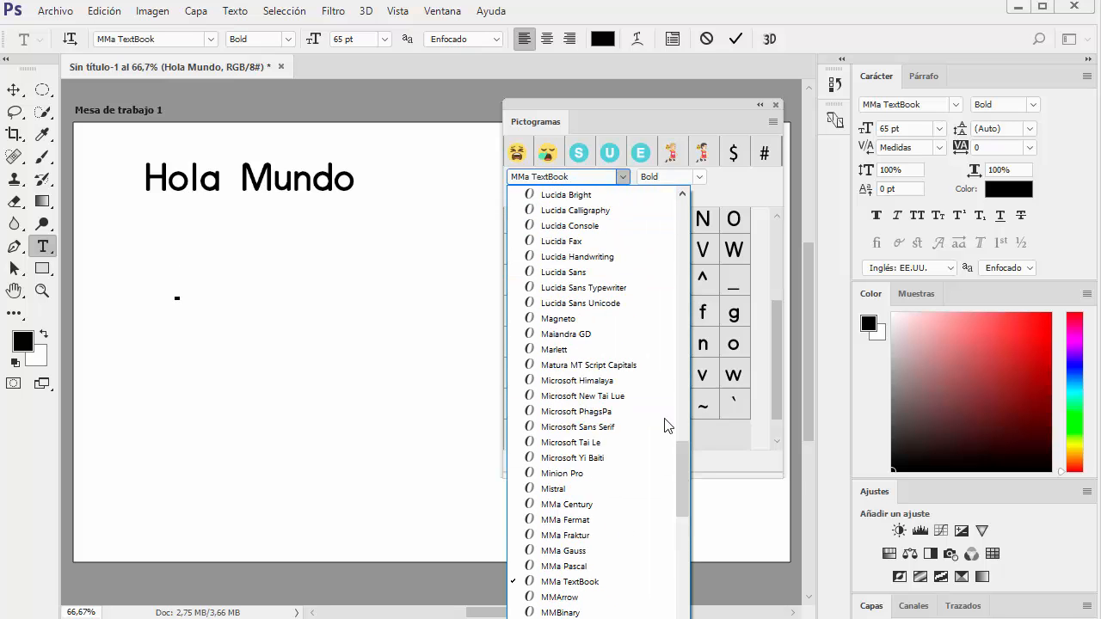
pyautogui.moveTo(683, 405); pyautogui.dragTo(673, 203)
pyautogui.click(582, 203)
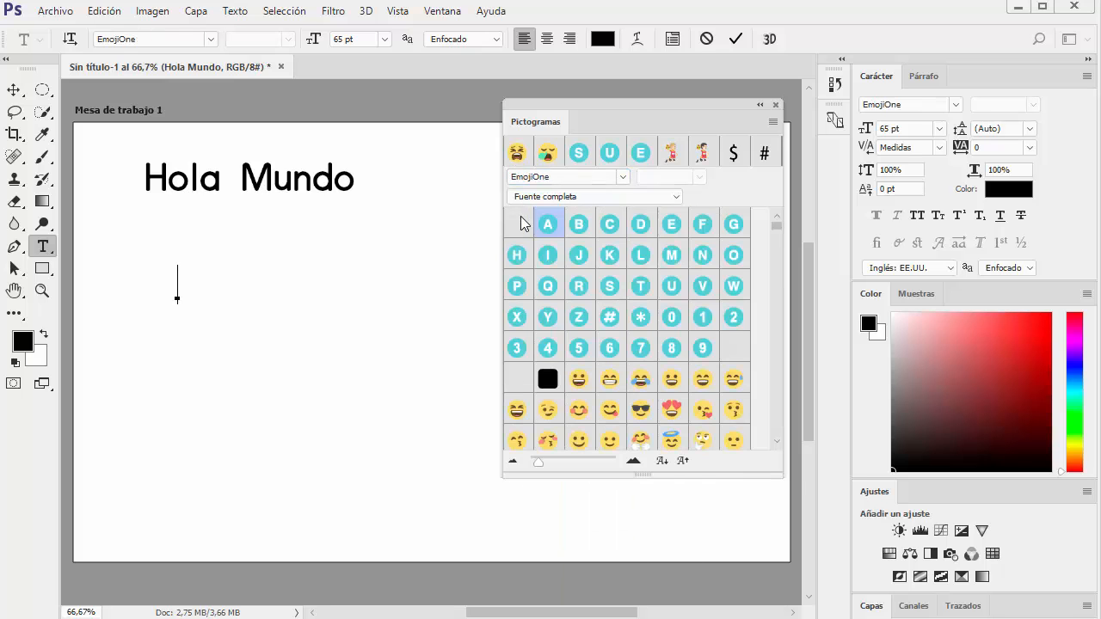
# Combine the E and U letter glyphs into the European Union flag, and remove both characters again
pyautogui.doubleClick(671, 226)
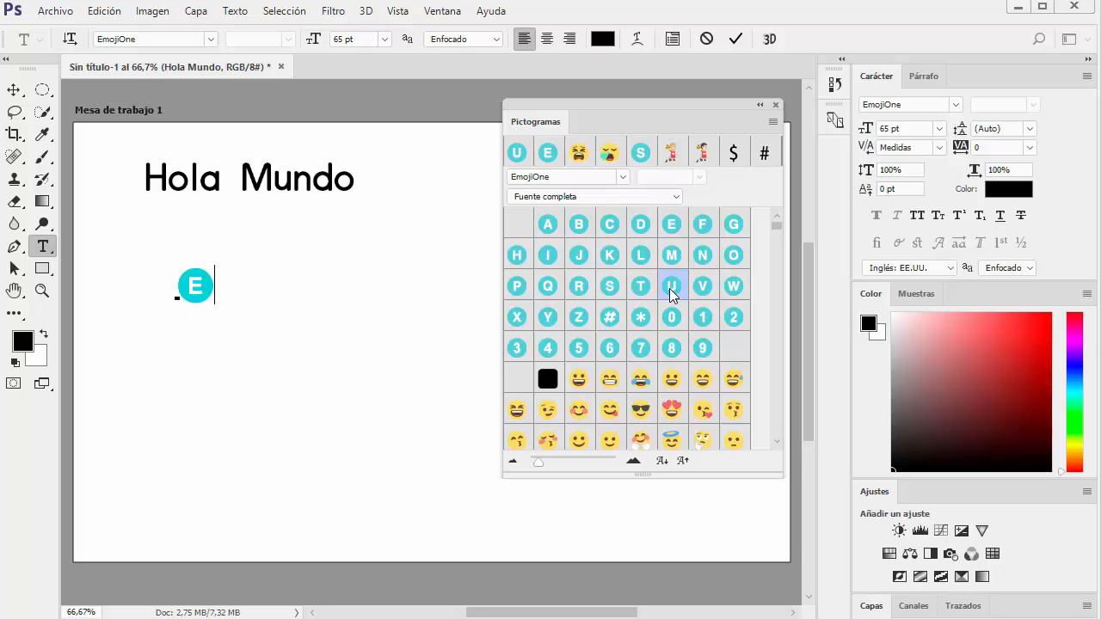
pyautogui.doubleClick(670, 286)
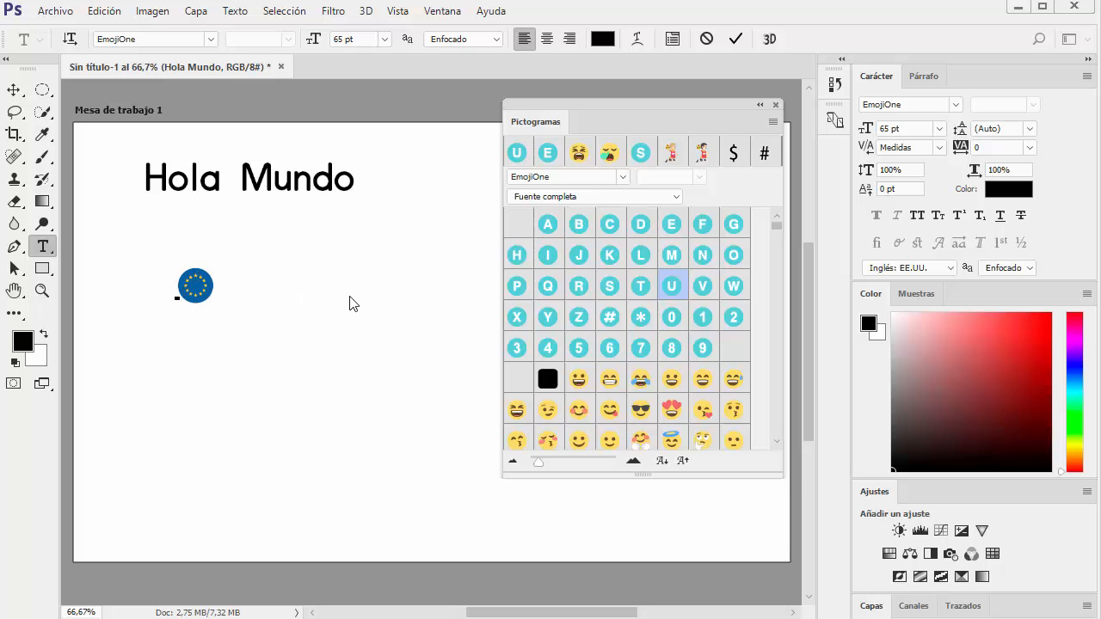
pyautogui.press('BackSpace')
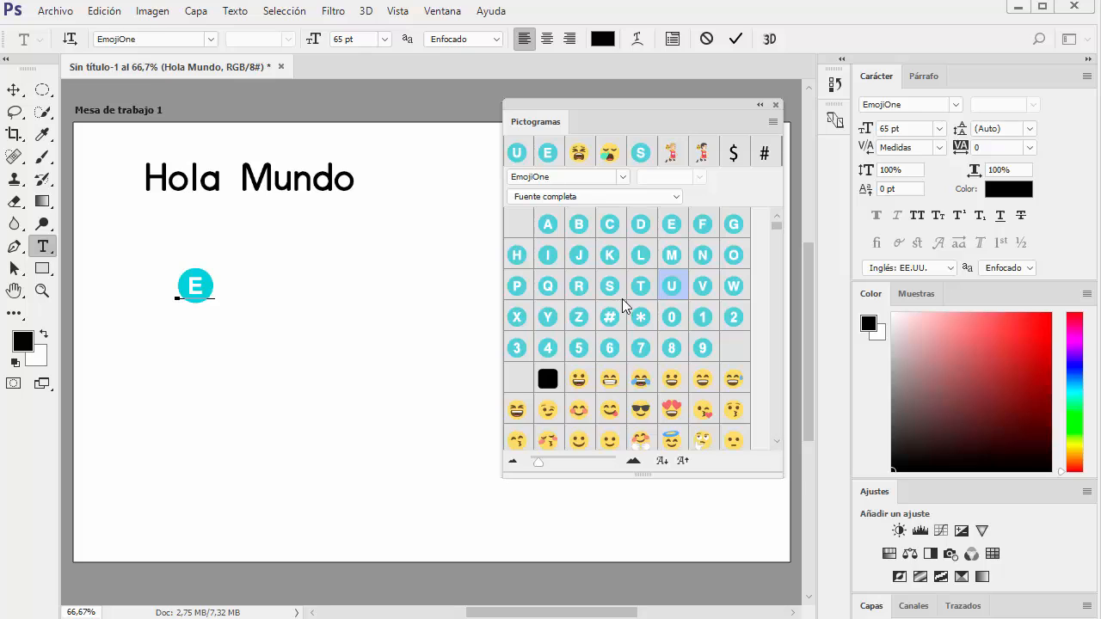
pyautogui.press('BackSpace')
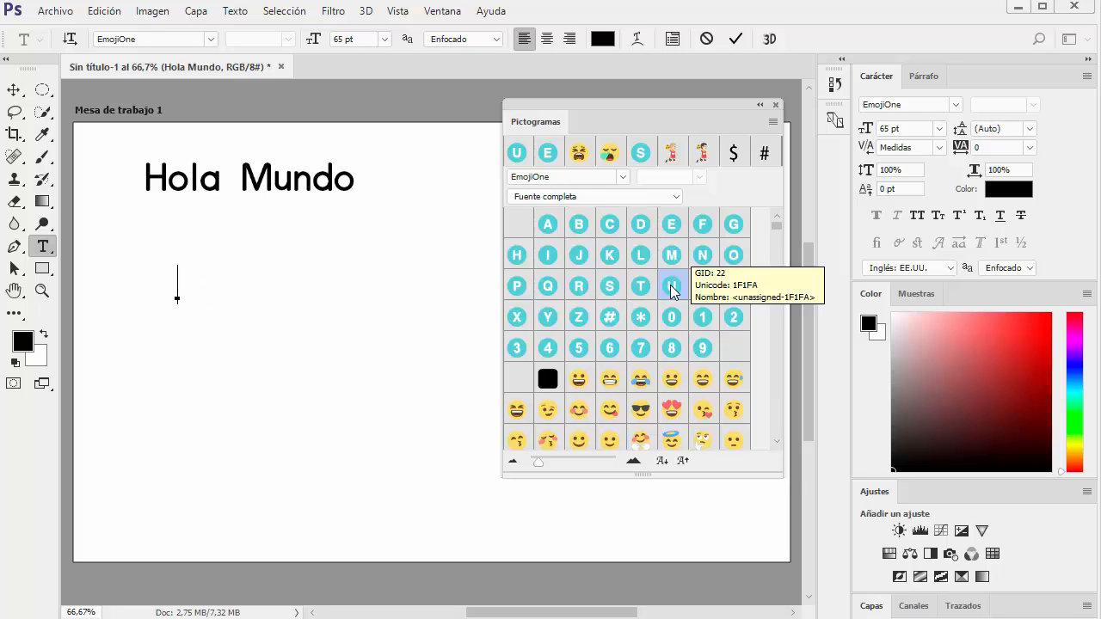
# Insert the U and S letter glyphs in sequence to form the United States flag
pyautogui.doubleClick(671, 287)
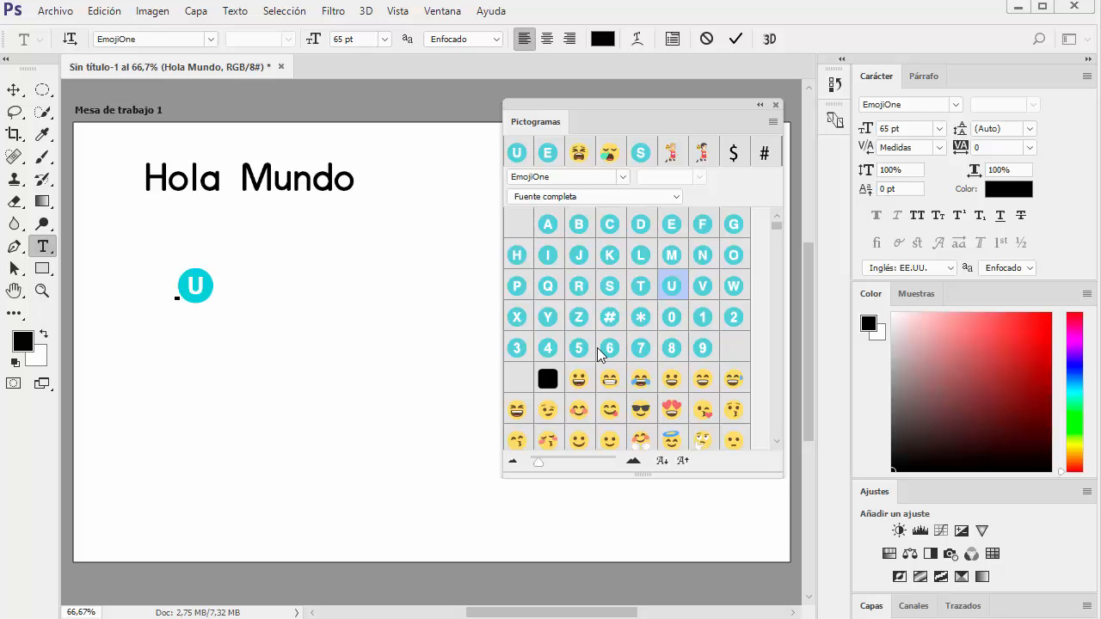
pyautogui.click(607, 289)
pyautogui.doubleClick(607, 289)
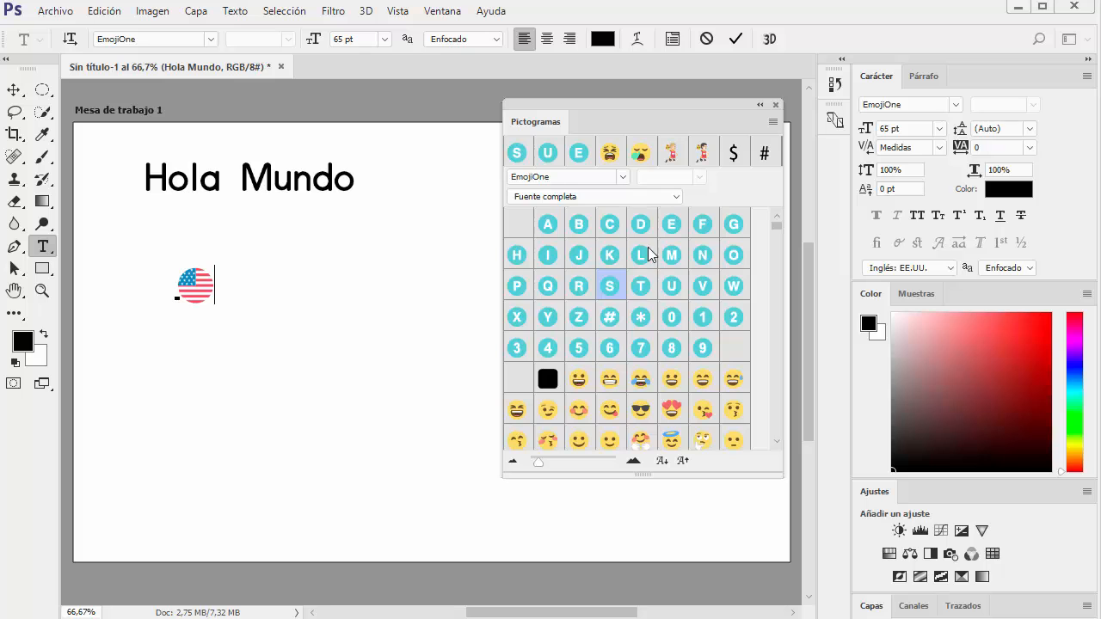
# Look through the remaining EmojiOne glyphs and the emoji fonts available, and finish editing the flag text
pyautogui.scroll(-10, 599, 362)
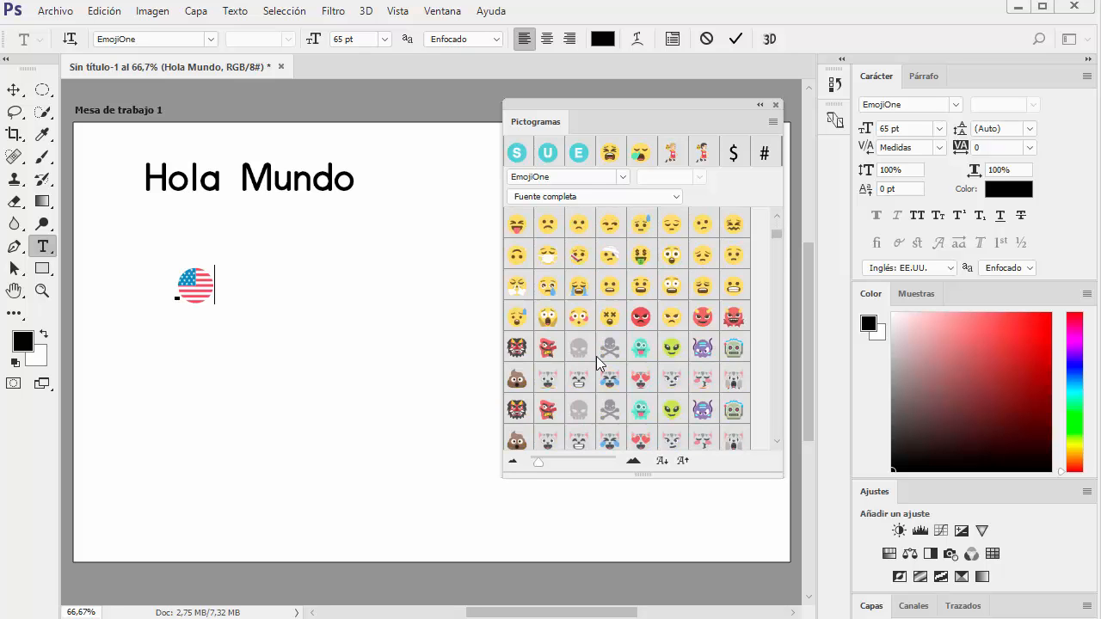
pyautogui.scroll(-3, 625, 301)
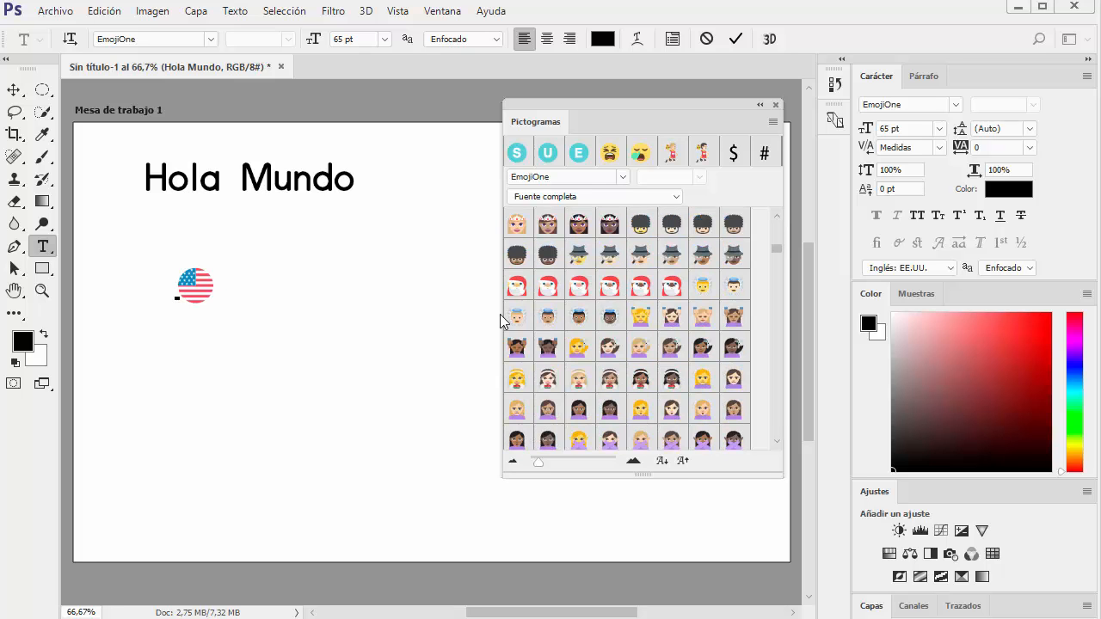
pyautogui.scroll(-5, 672, 357)
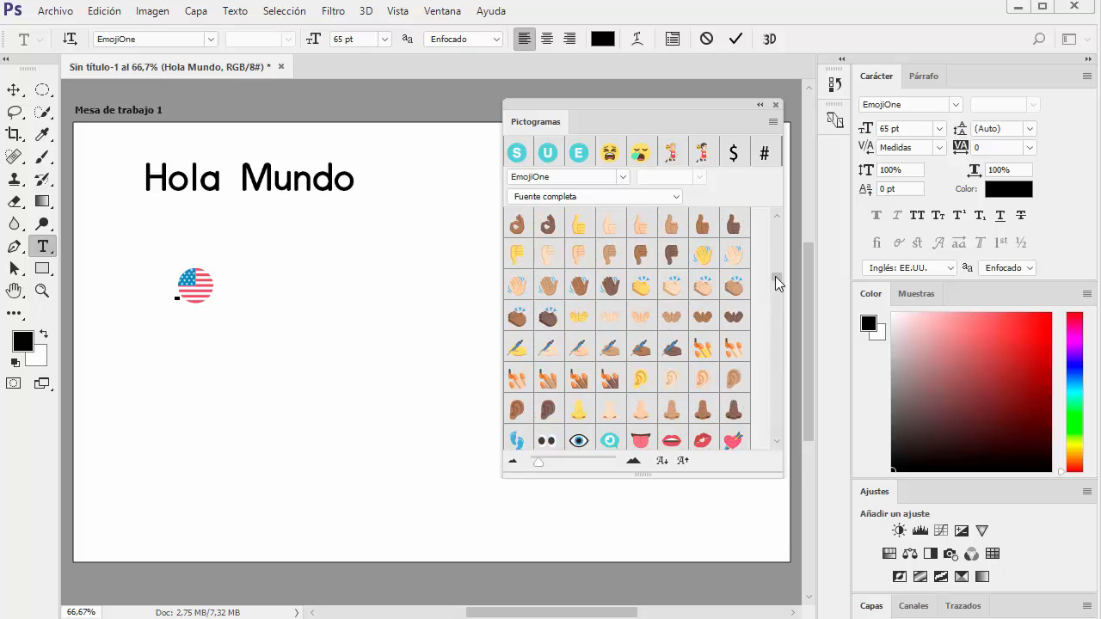
pyautogui.scroll(-10, 679, 319)
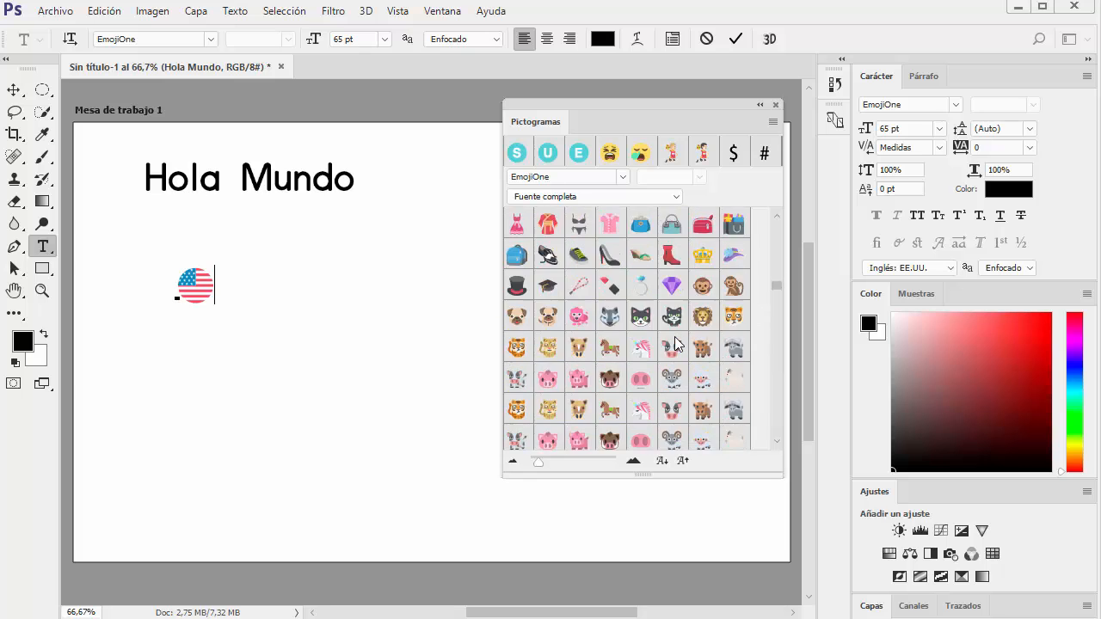
pyautogui.scroll(-10, 634, 305)
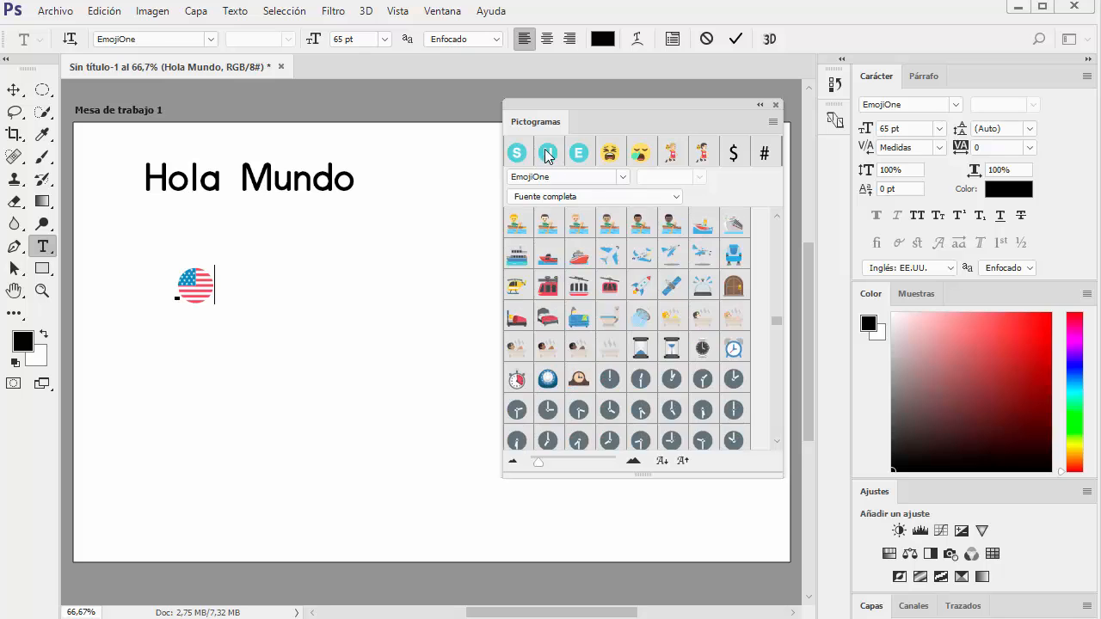
pyautogui.click(623, 179)
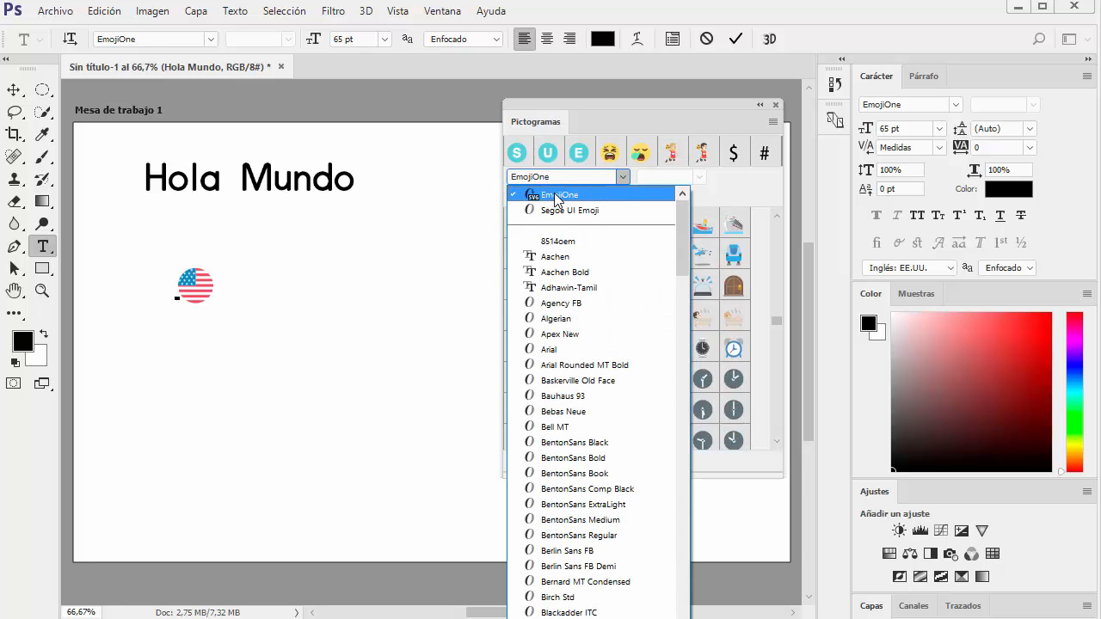
pyautogui.click(378, 307)
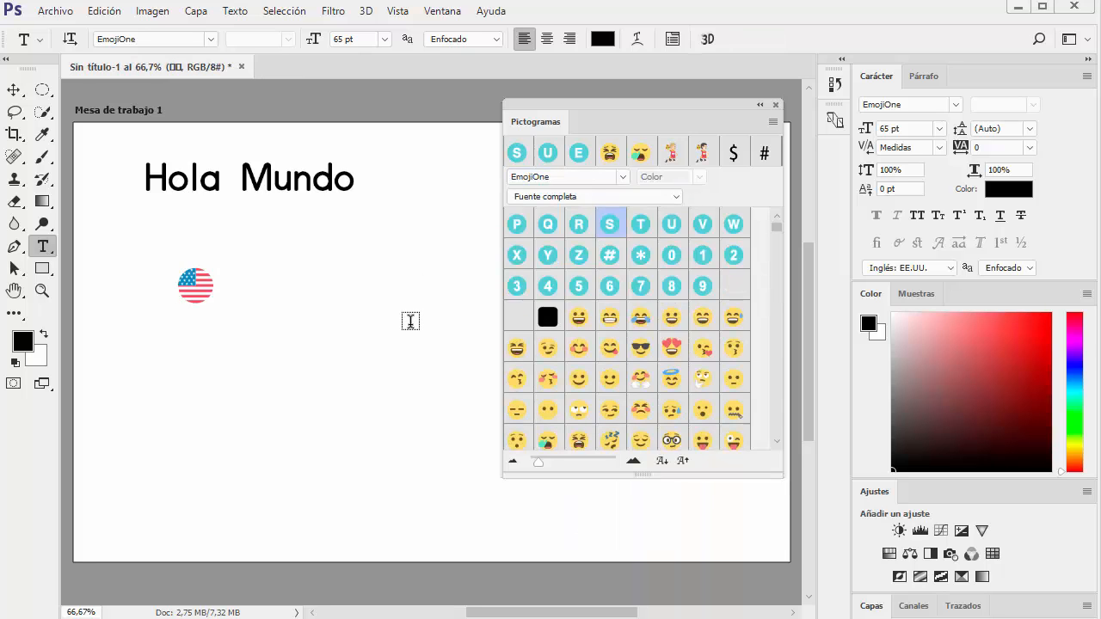
# Close the glyphs palette and clear the artboard by deleting the flag and "Hola Mundo" text layers
pyautogui.click(775, 109)
pyautogui.click(205, 273)
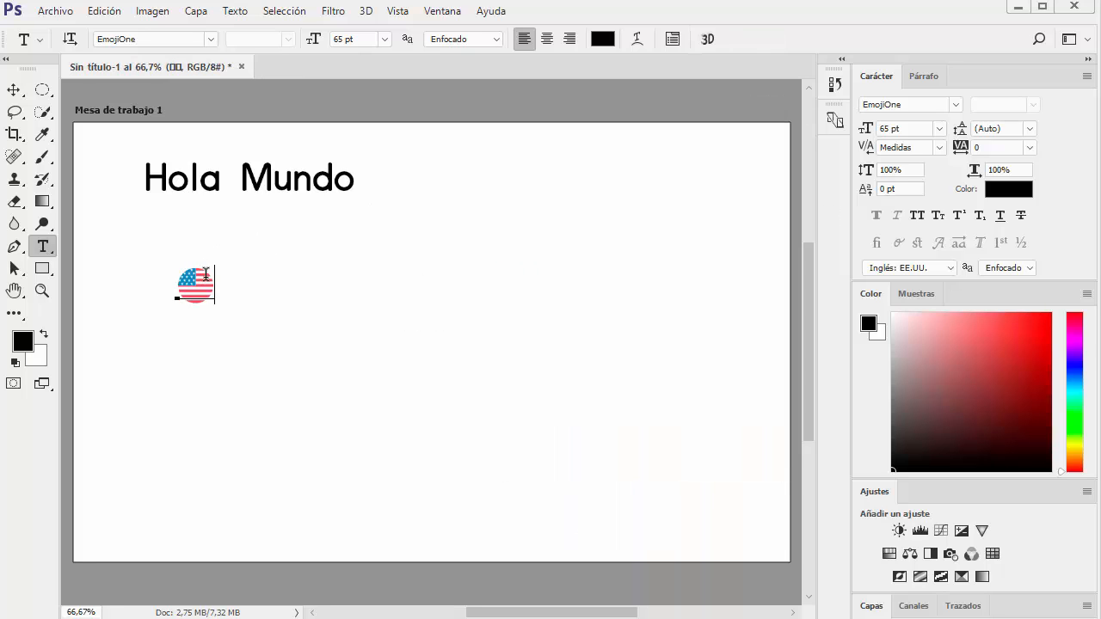
pyautogui.click(14, 89)
pyautogui.press('Delete')
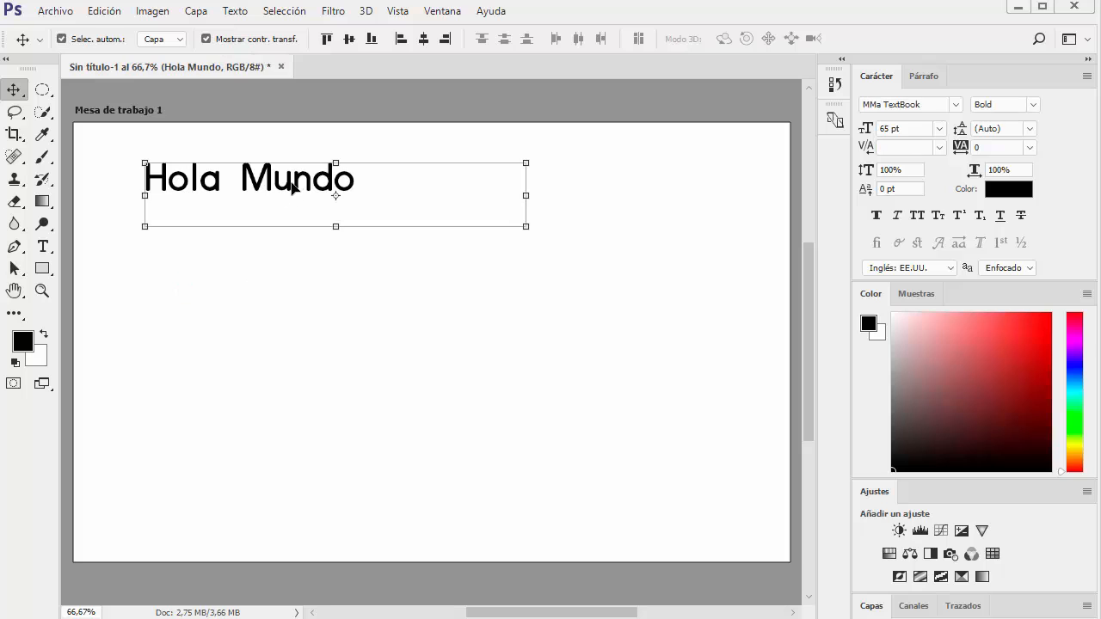
pyautogui.hotkey('shift', 'v')
pyautogui.press('Delete')
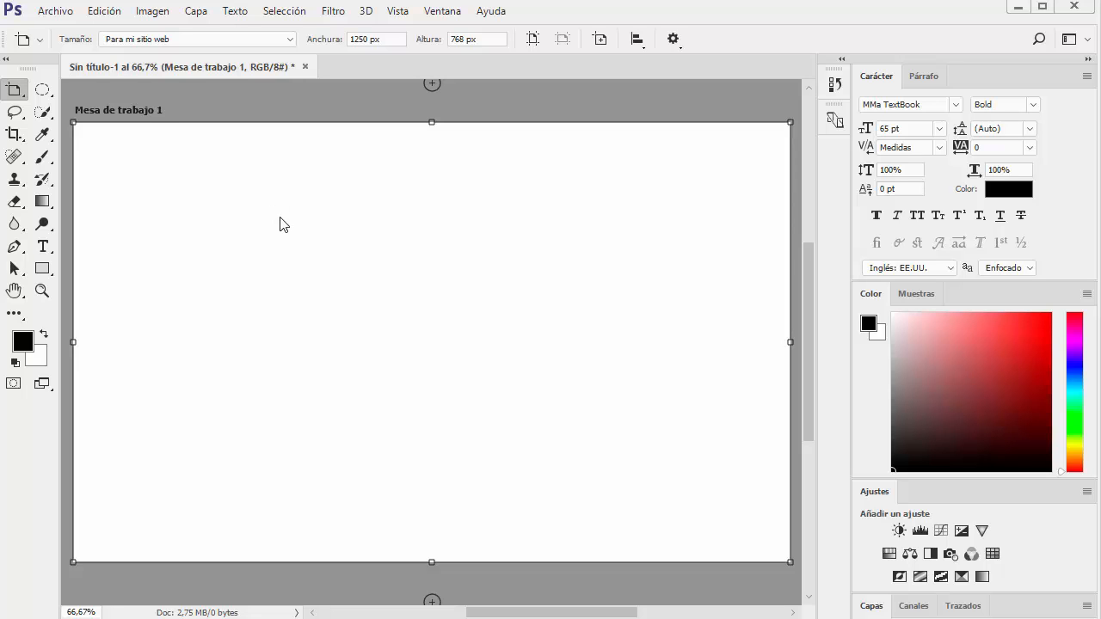
# Place modelo.jpg on the artboard as an embedded element
pyautogui.click(55, 12)
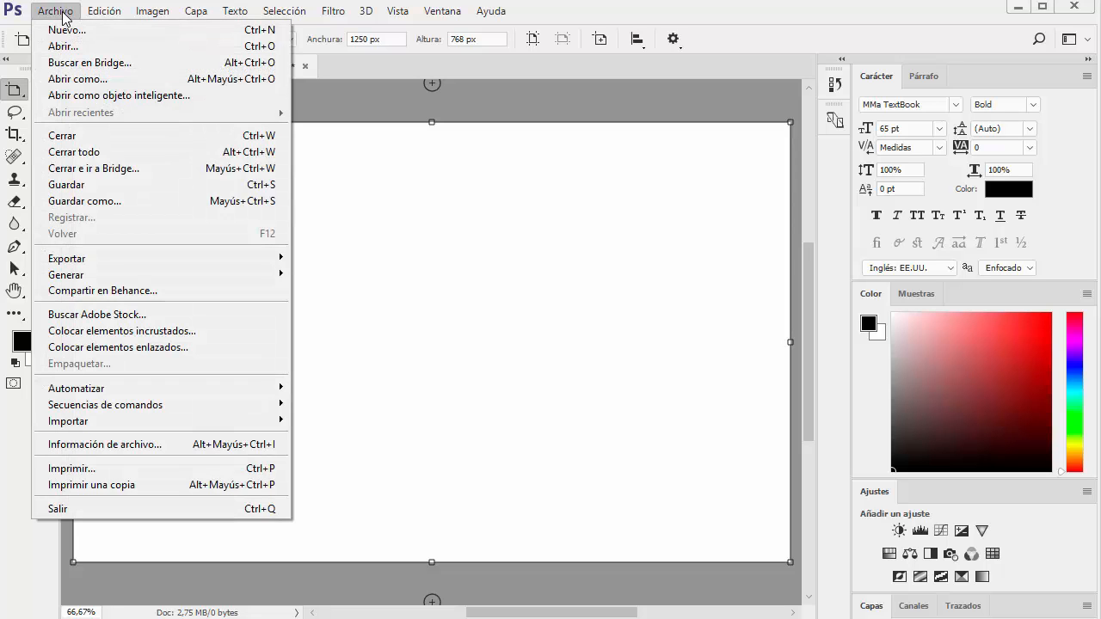
pyautogui.click(143, 335)
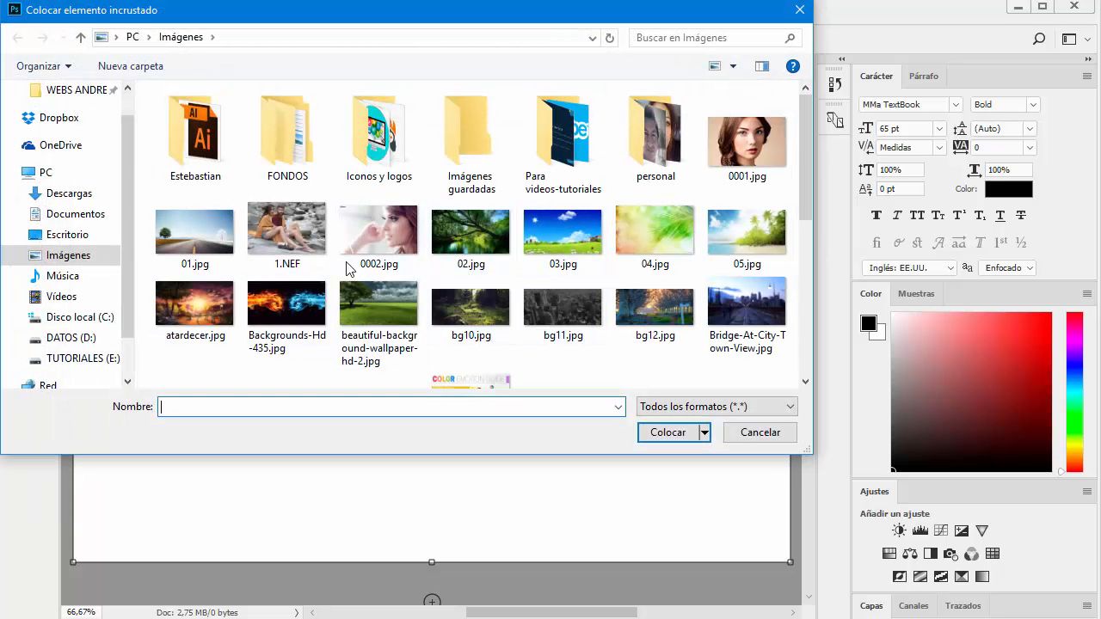
pyautogui.scroll(-3, 531, 270)
pyautogui.click(484, 297)
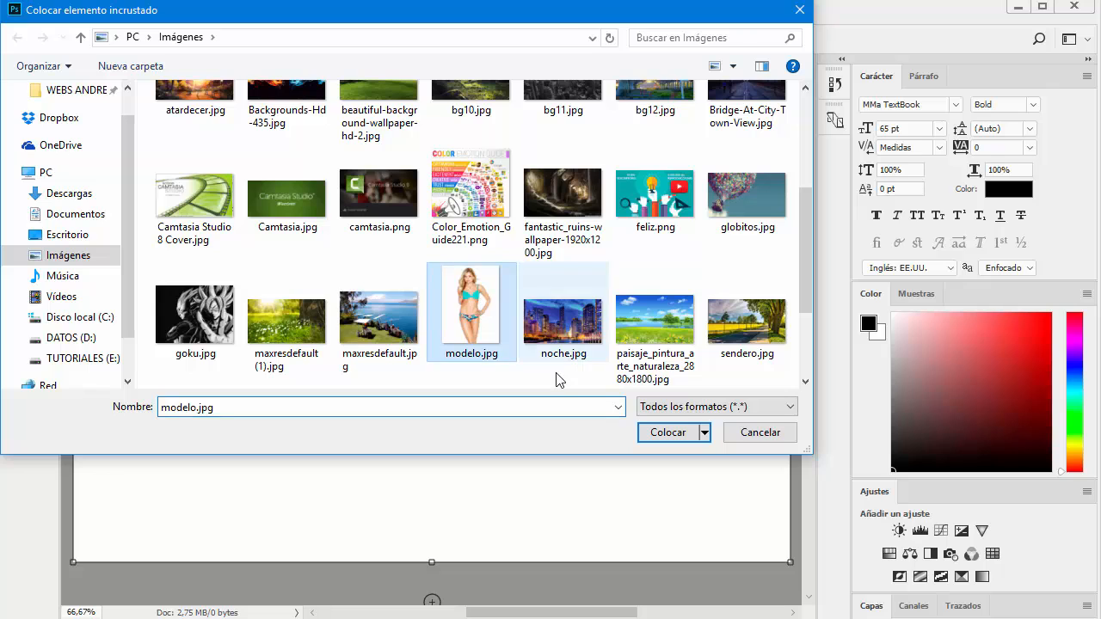
pyautogui.click(662, 432)
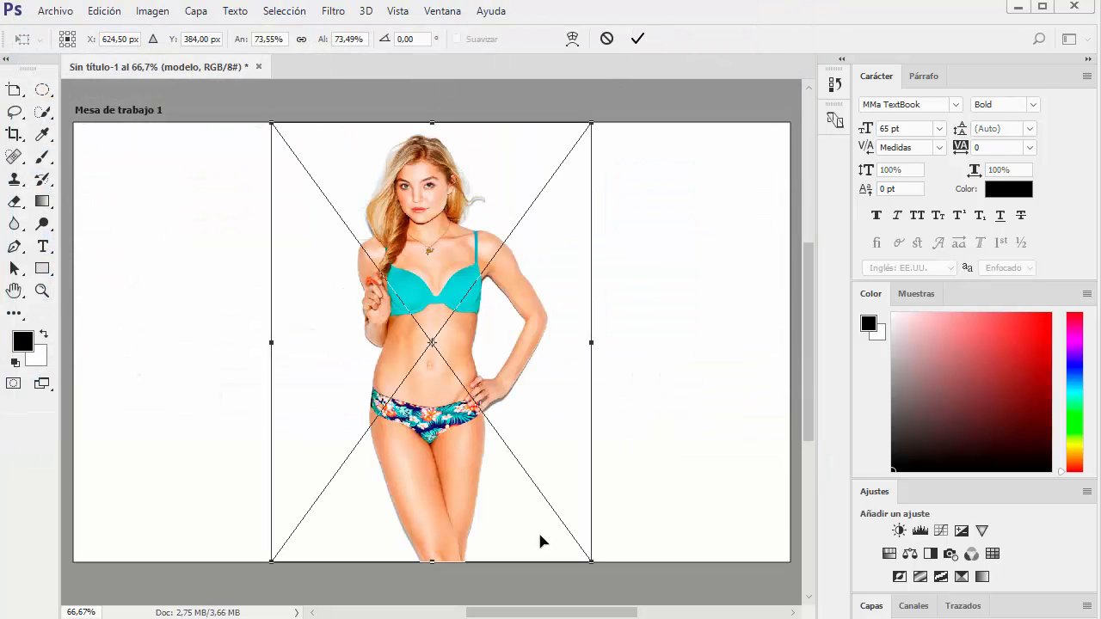
# Enlarge the placed model image to about 86%, commit the placement, and move the image lower on the artboard
pyautogui.moveTo(606, 569); pyautogui.dragTo(632, 597)
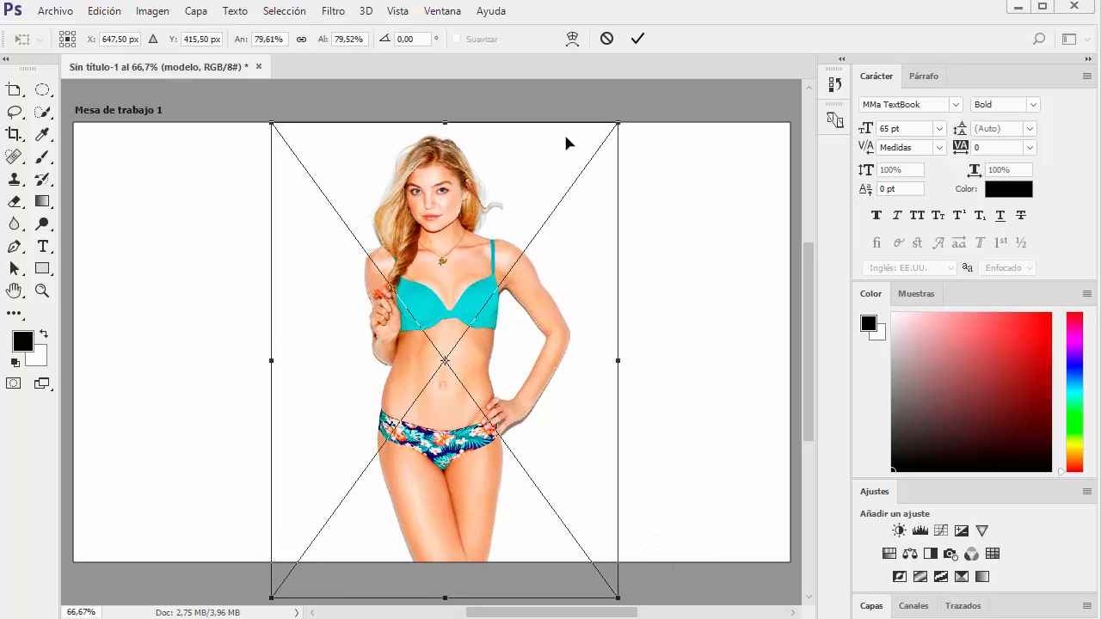
pyautogui.moveTo(270, 124); pyautogui.dragTo(217, 110)
pyautogui.click(637, 38)
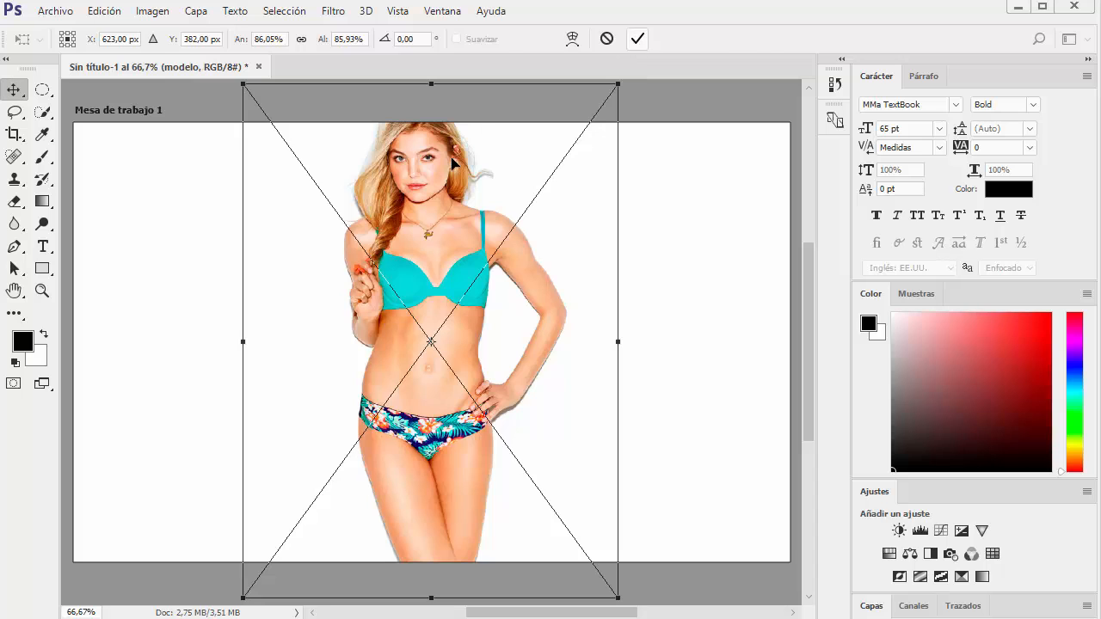
pyautogui.moveTo(423, 174); pyautogui.dragTo(389, 272)
pyautogui.hotkey('ctrl', '+')
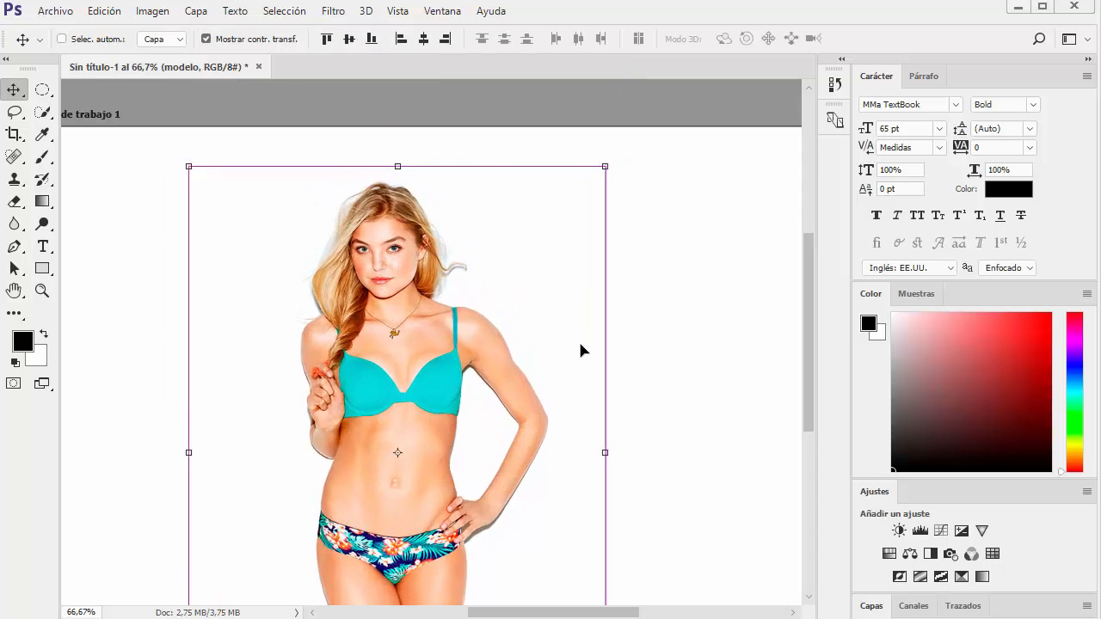
pyautogui.moveTo(406, 312); pyautogui.dragTo(470, 295)
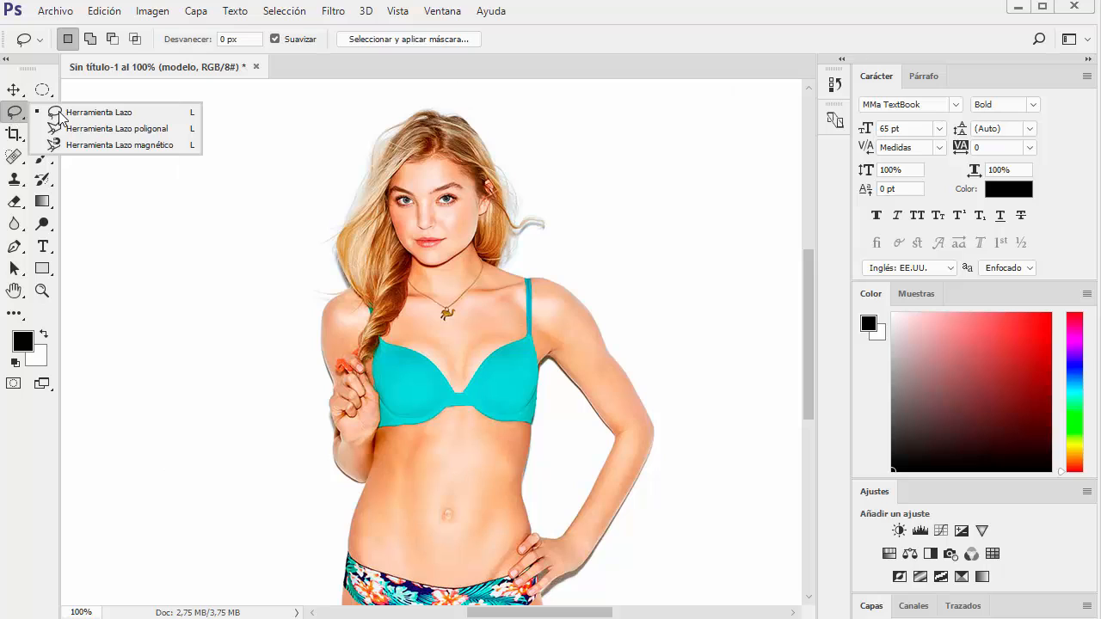
# Outline the model's bent arm on the hip with the Lasso tool, and open the selection in Select and Mask
pyautogui.click(112, 115)
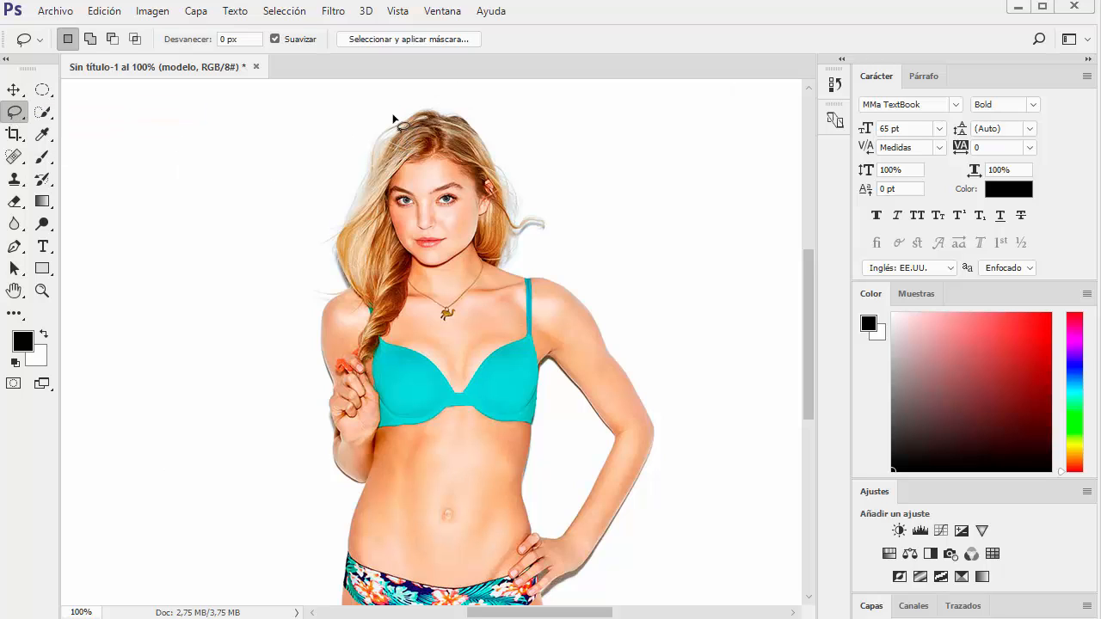
pyautogui.scroll(-5, 555, 352)
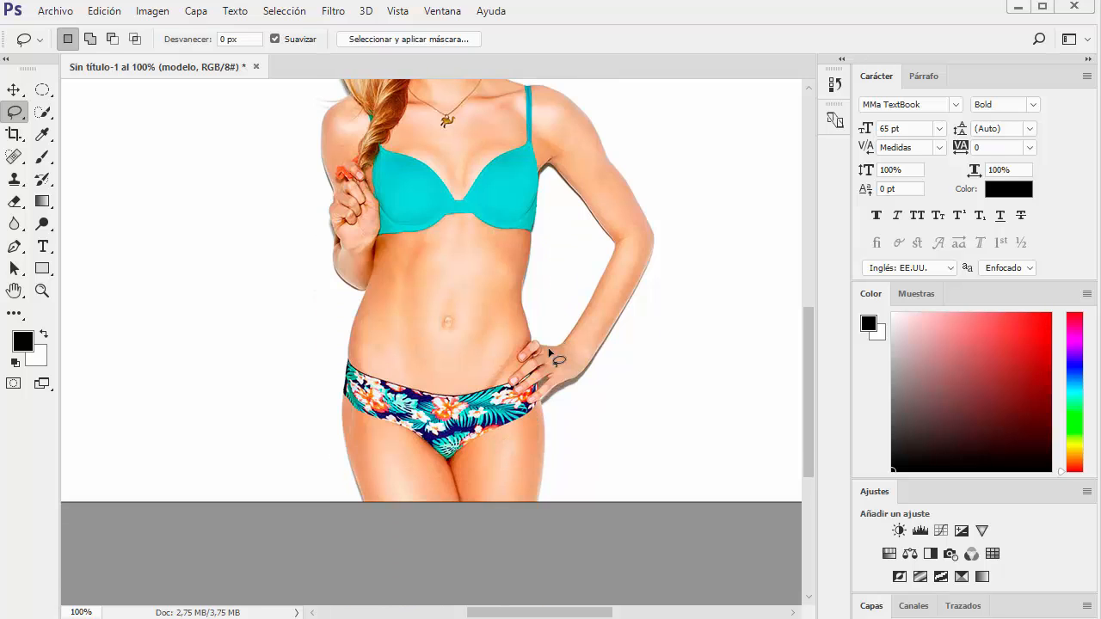
pyautogui.scroll(4, 550, 352)
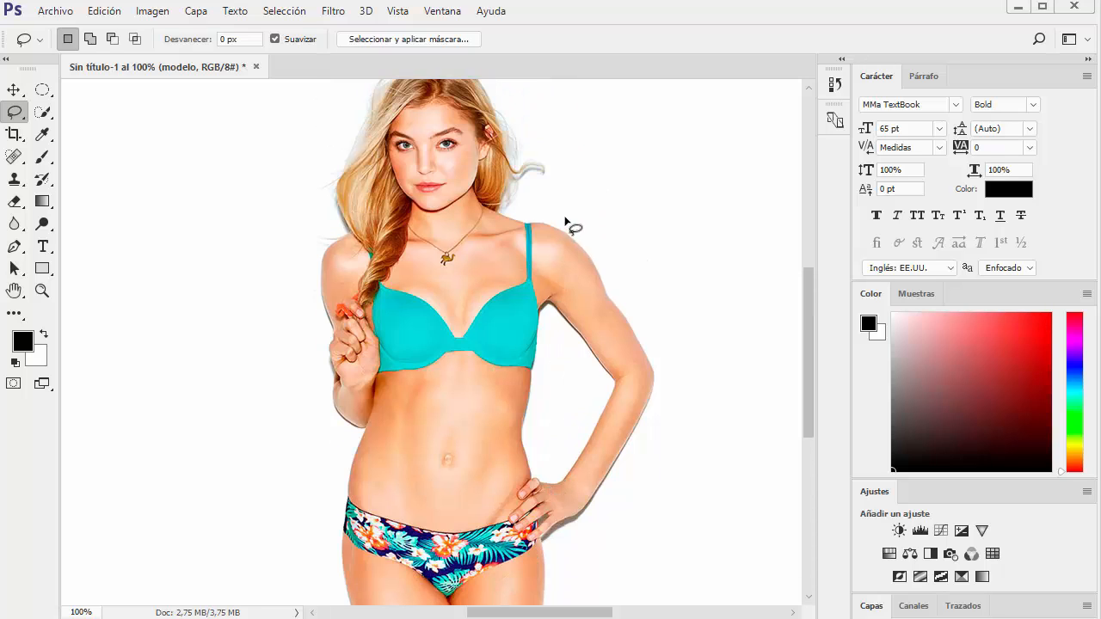
pyautogui.moveTo(584, 225)
pyautogui.mouseDown()
pyautogui.moveTo(547, 314)
pyautogui.moveTo(582, 380)
pyautogui.moveTo(582, 410)
pyautogui.moveTo(569, 461)
pyautogui.moveTo(555, 477)
pyautogui.moveTo(525, 474)
pyautogui.moveTo(521, 489)
pyautogui.moveTo(540, 540)
pyautogui.moveTo(571, 540)
pyautogui.moveTo(633, 488)
pyautogui.moveTo(668, 395)
pyautogui.moveTo(666, 309)
pyautogui.moveTo(619, 239)
pyautogui.moveTo(585, 228)
pyautogui.mouseUp()
pyautogui.click(410, 40)
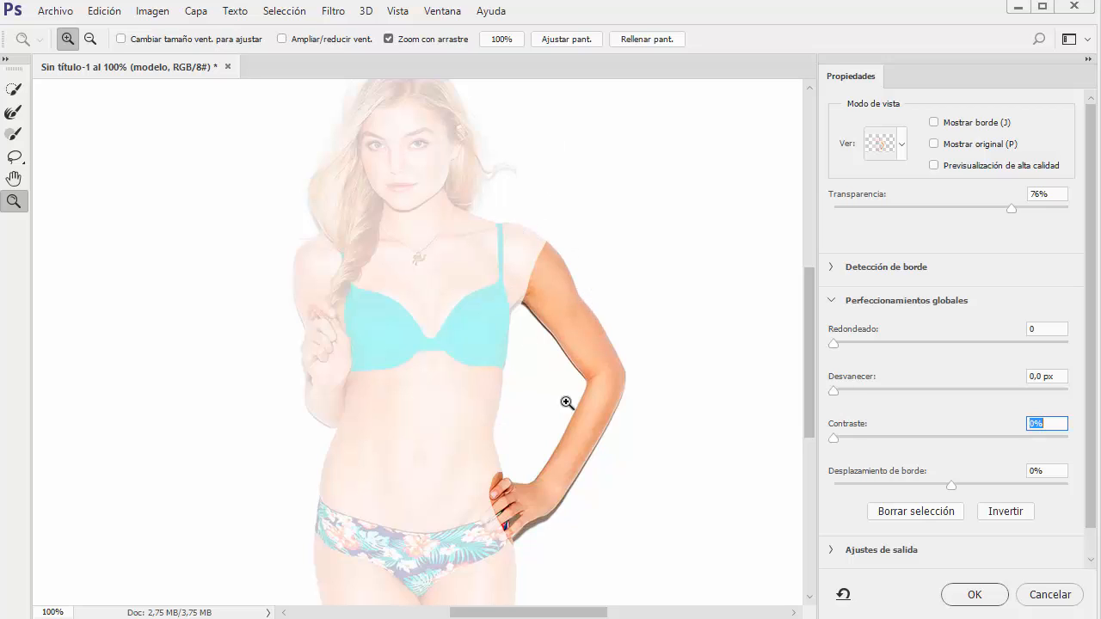
# Set the transparency of the Select and Mask preview to 71%
pyautogui.moveTo(576, 389); pyautogui.dragTo(447, 336)
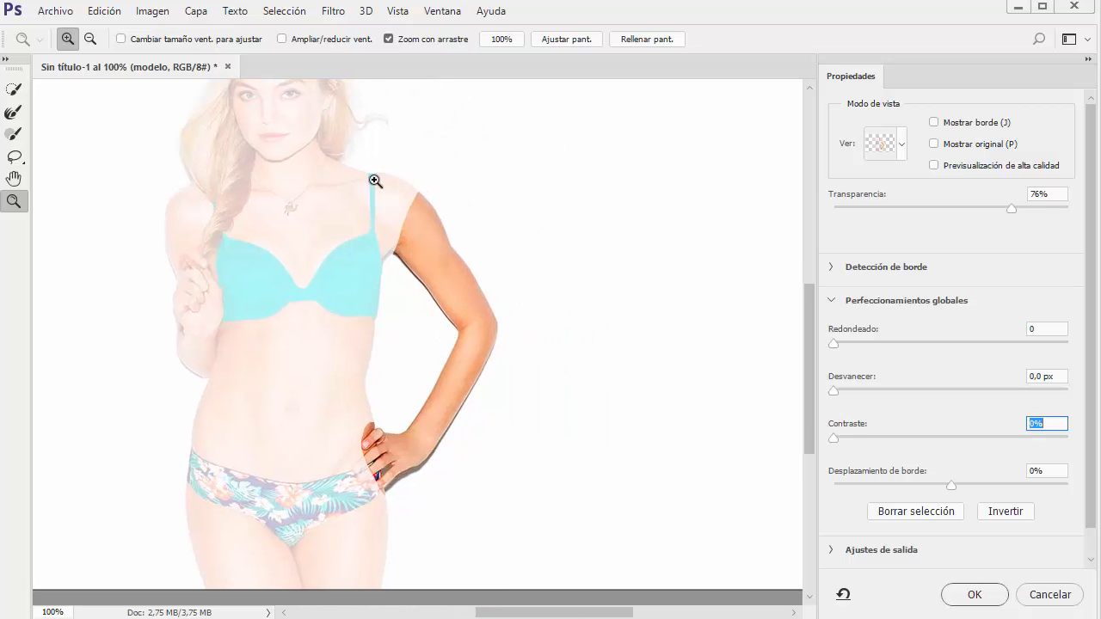
pyautogui.moveTo(376, 220); pyautogui.dragTo(514, 336)
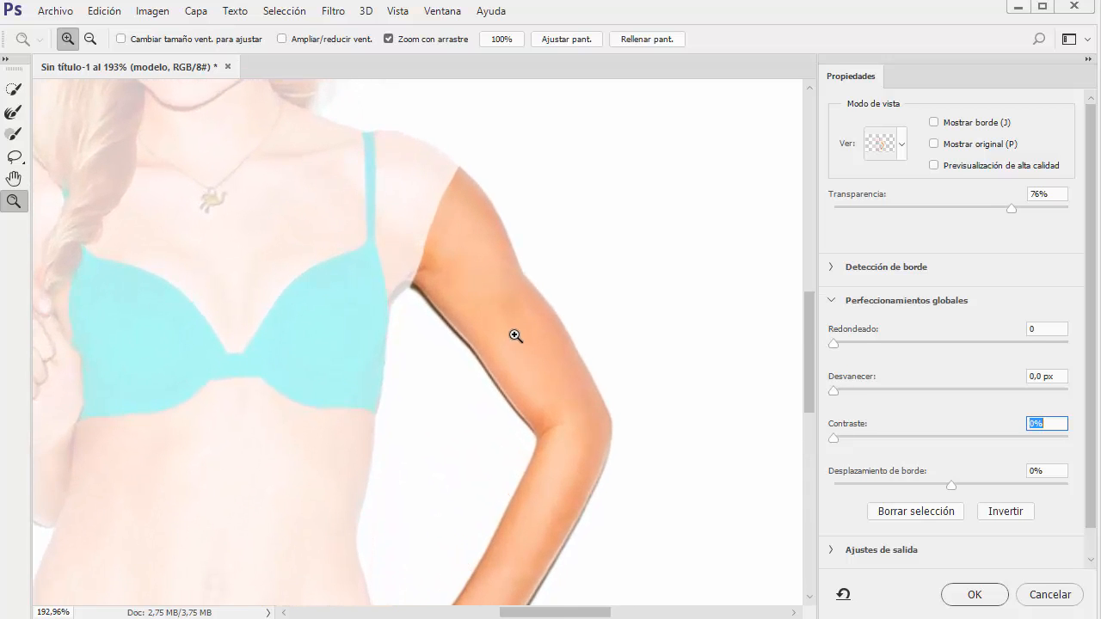
pyautogui.moveTo(806, 344); pyautogui.dragTo(809, 373)
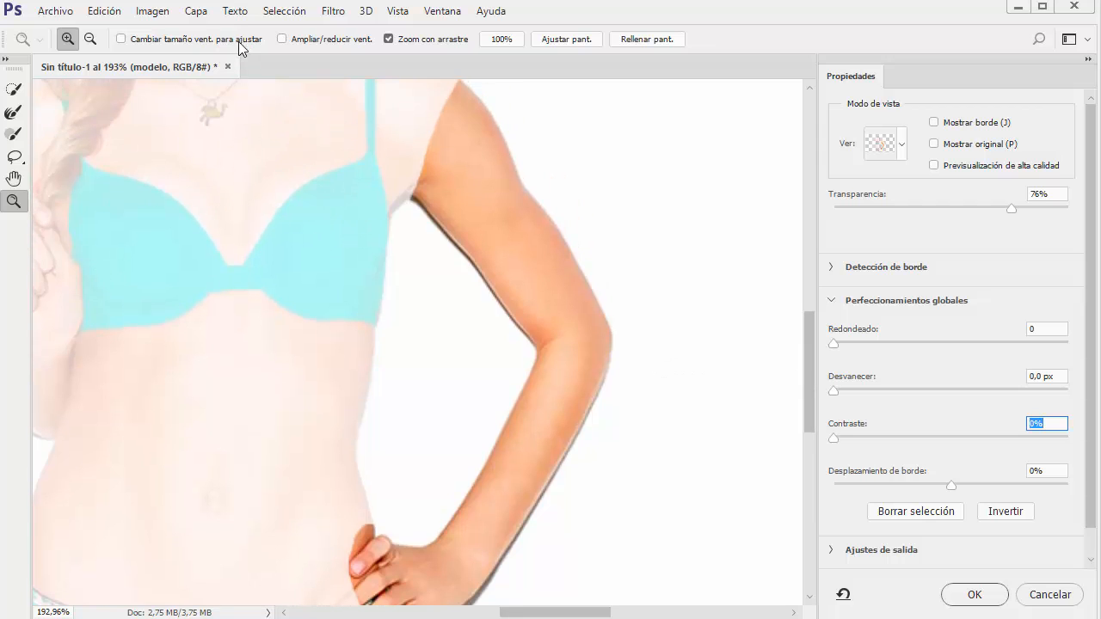
pyautogui.click(90, 38)
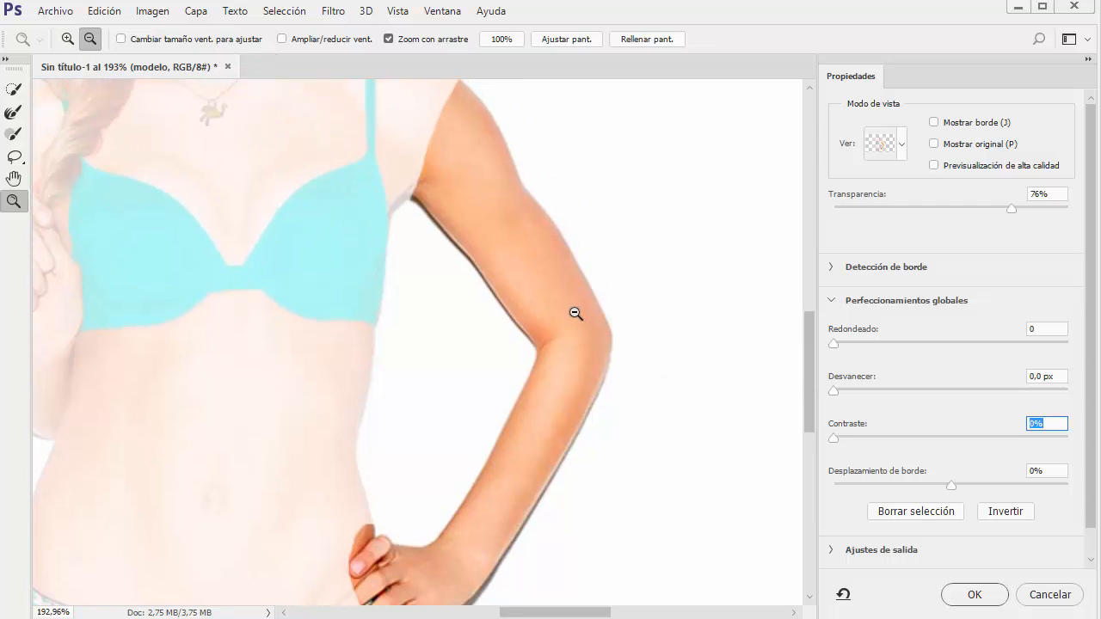
pyautogui.moveTo(575, 314); pyautogui.dragTo(543, 296)
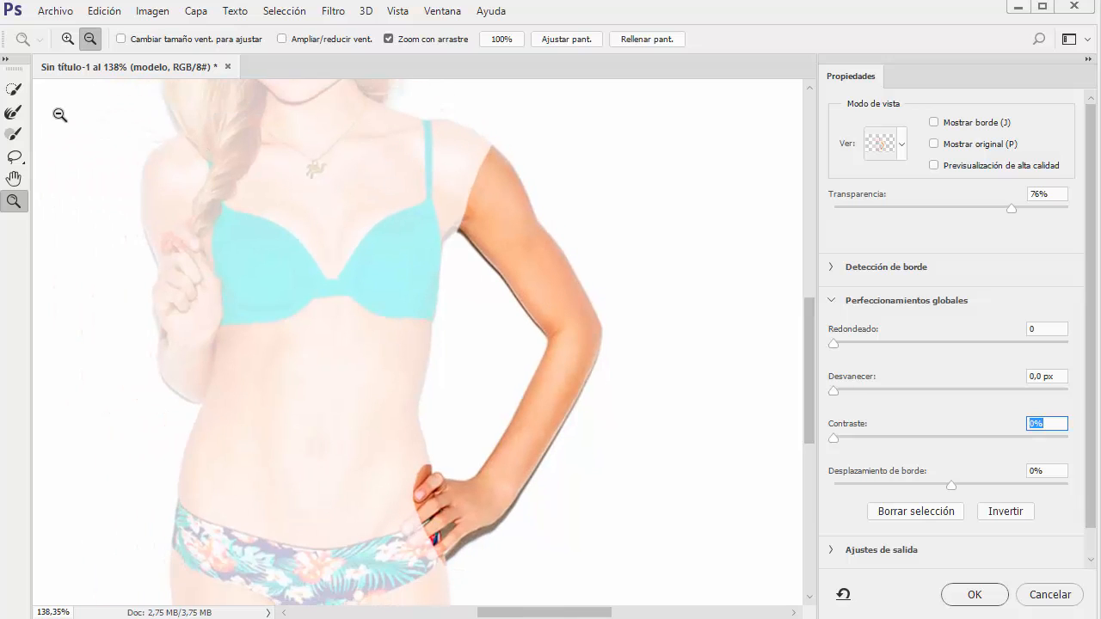
pyautogui.click(13, 90)
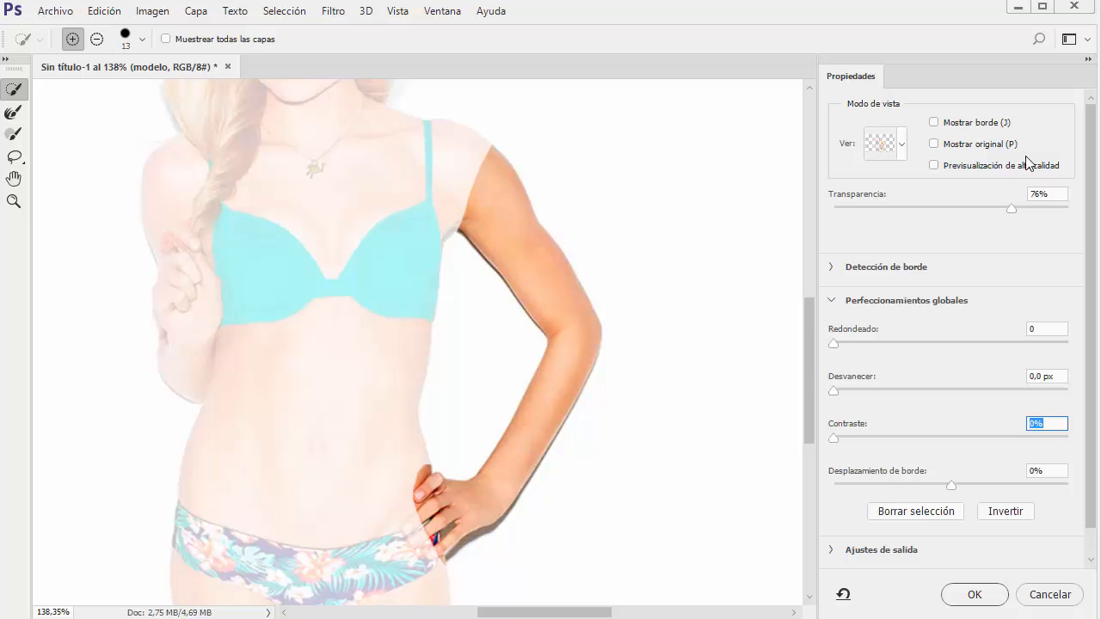
pyautogui.moveTo(1088, 191); pyautogui.dragTo(1098, 287)
pyautogui.moveTo(1090, 238); pyautogui.dragTo(1094, 187)
pyautogui.moveTo(987, 209)
pyautogui.mouseDown()
pyautogui.moveTo(888, 210)
pyautogui.moveTo(1091, 218)
pyautogui.moveTo(1000, 214)
pyautogui.mouseUp()
# Extend the arm selection over the shoulder and the fingers on the hip with the Quick Selection tool
pyautogui.click(10, 91)
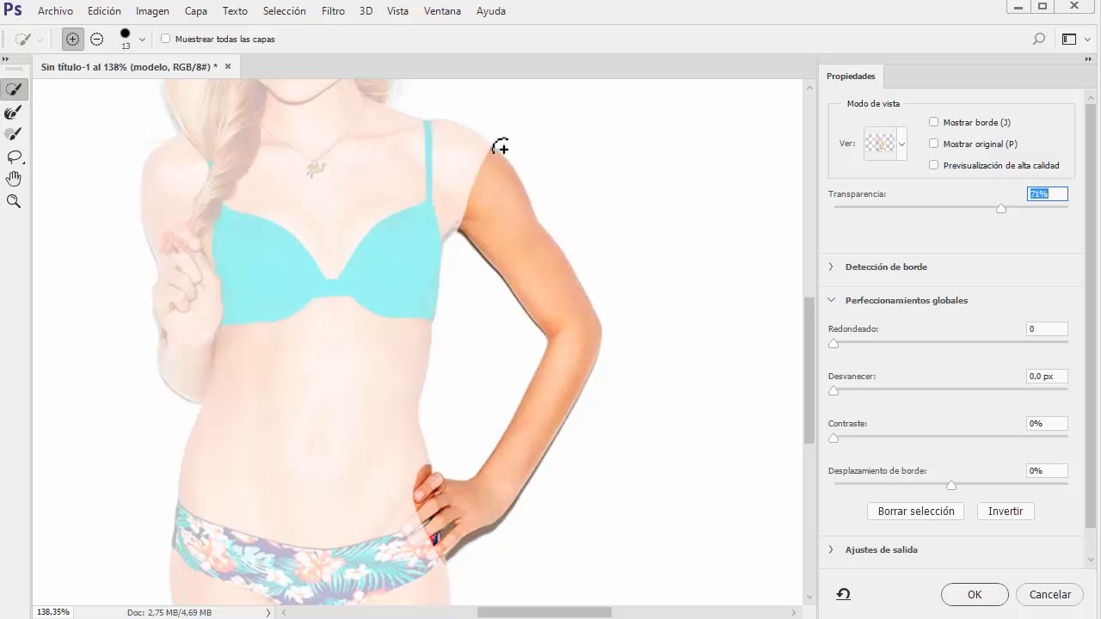
pyautogui.moveTo(499, 147)
pyautogui.mouseDown()
pyautogui.moveTo(478, 172)
pyautogui.moveTo(461, 213)
pyautogui.mouseUp()
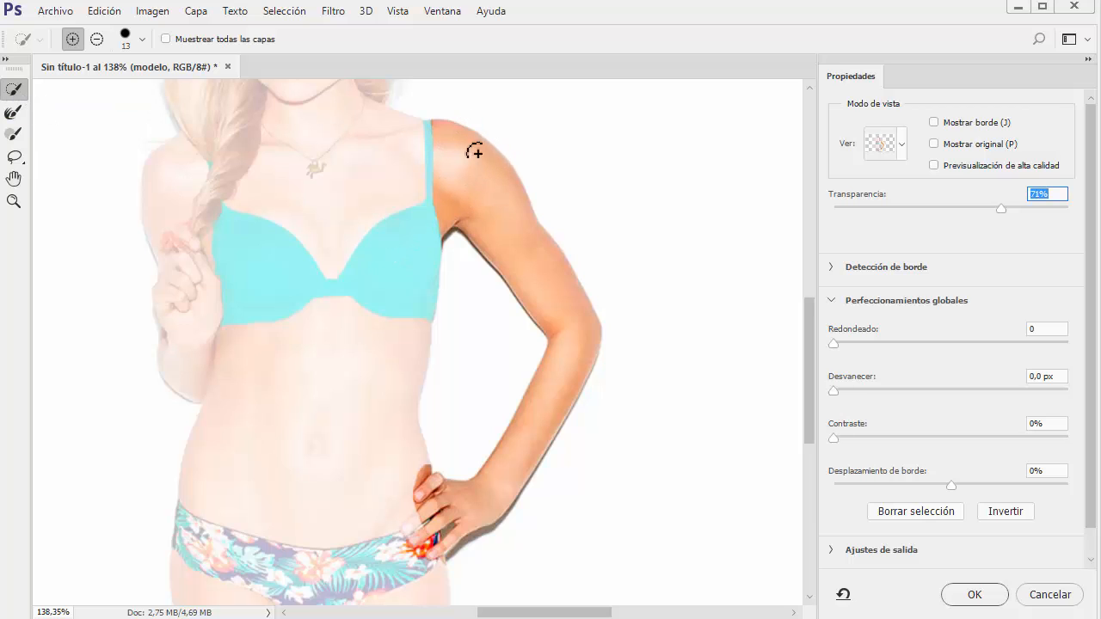
pyautogui.moveTo(446, 503)
pyautogui.mouseDown()
pyautogui.moveTo(395, 550)
pyautogui.moveTo(424, 522)
pyautogui.moveTo(425, 540)
pyautogui.mouseUp()
# Refine the selection's edge around the shoulder and upper arm with the Refine Edge Brush at size 49
pyautogui.click(13, 112)
pyautogui.moveTo(437, 125); pyautogui.dragTo(535, 213)
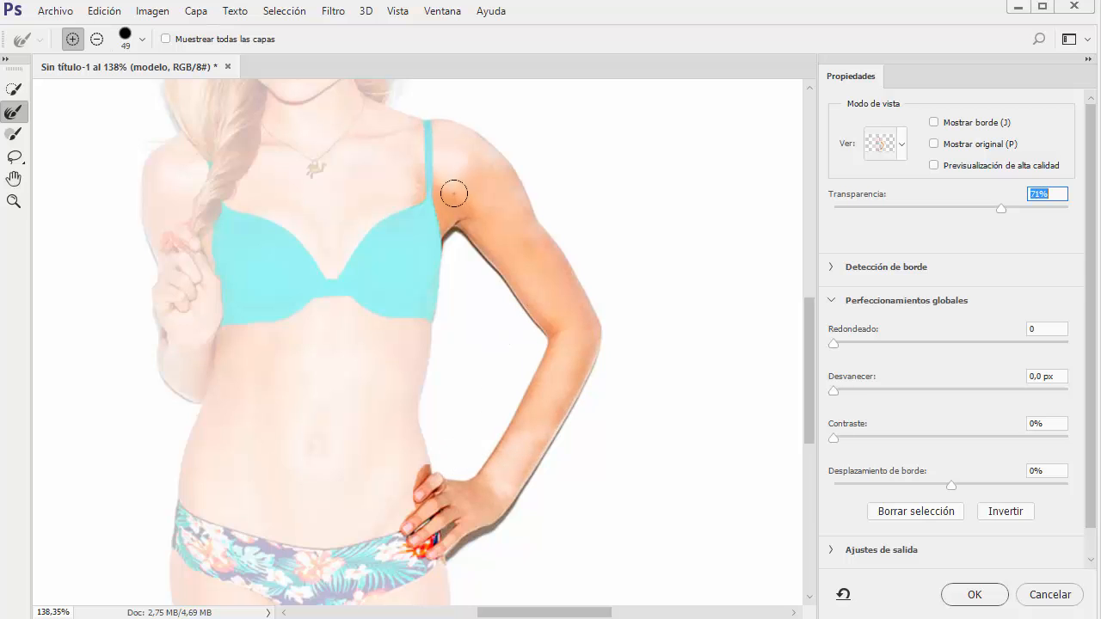
pyautogui.click(272, 15)
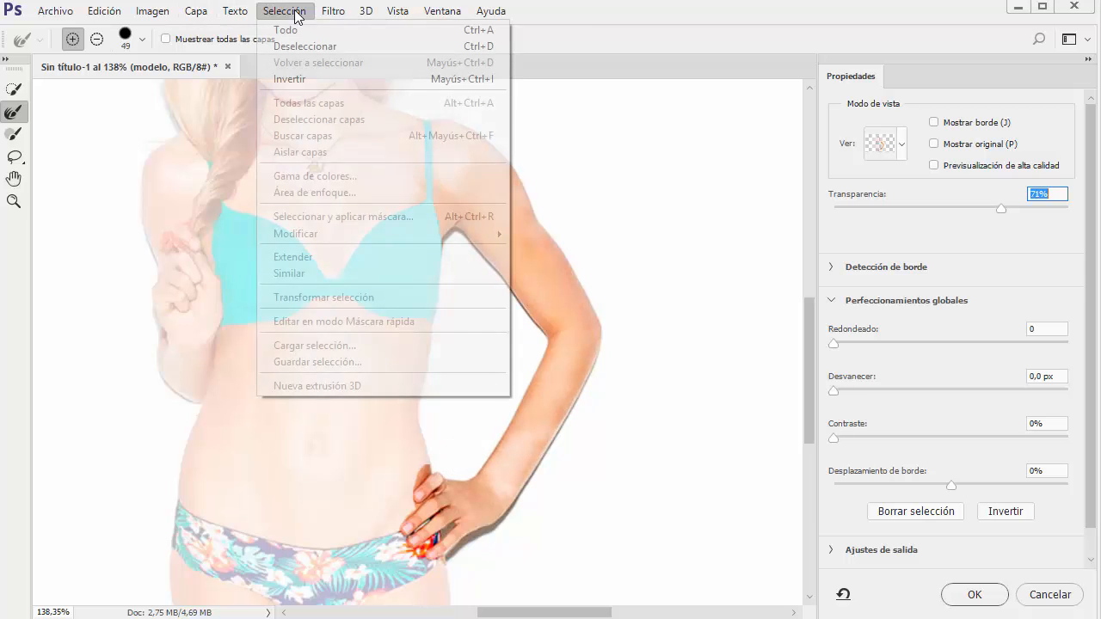
pyautogui.press('Escape')
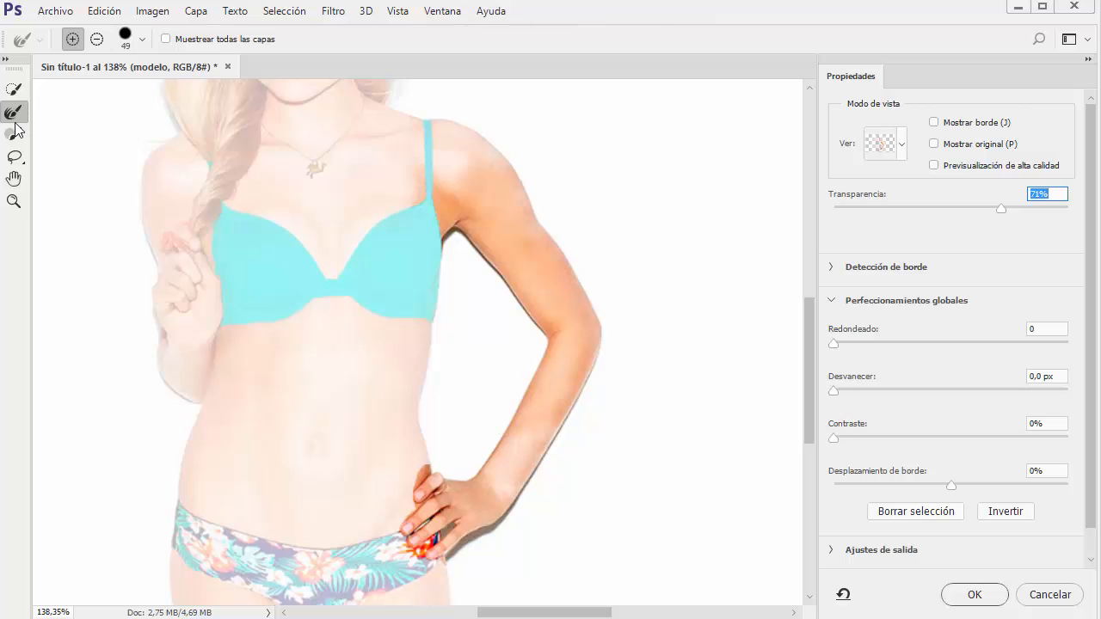
# Paint the bra strap and shoulder areas into the selection with the Brush tool, and switch the brush to subtract mode
pyautogui.click(14, 135)
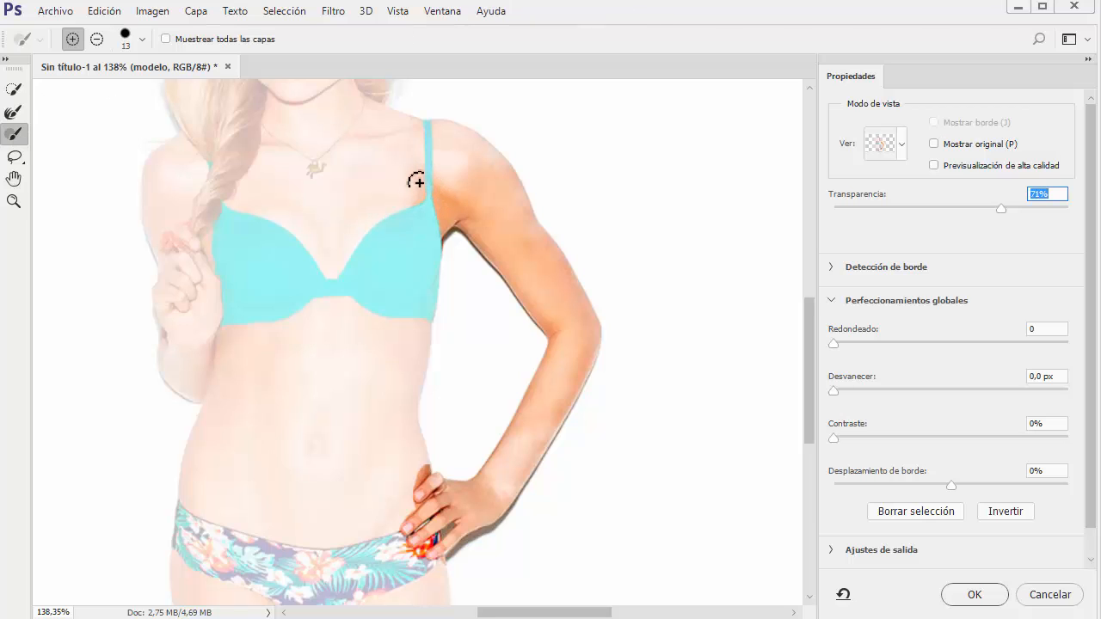
pyautogui.moveTo(418, 180)
pyautogui.mouseDown()
pyautogui.moveTo(417, 197)
pyautogui.moveTo(434, 118)
pyautogui.moveTo(453, 127)
pyautogui.mouseUp()
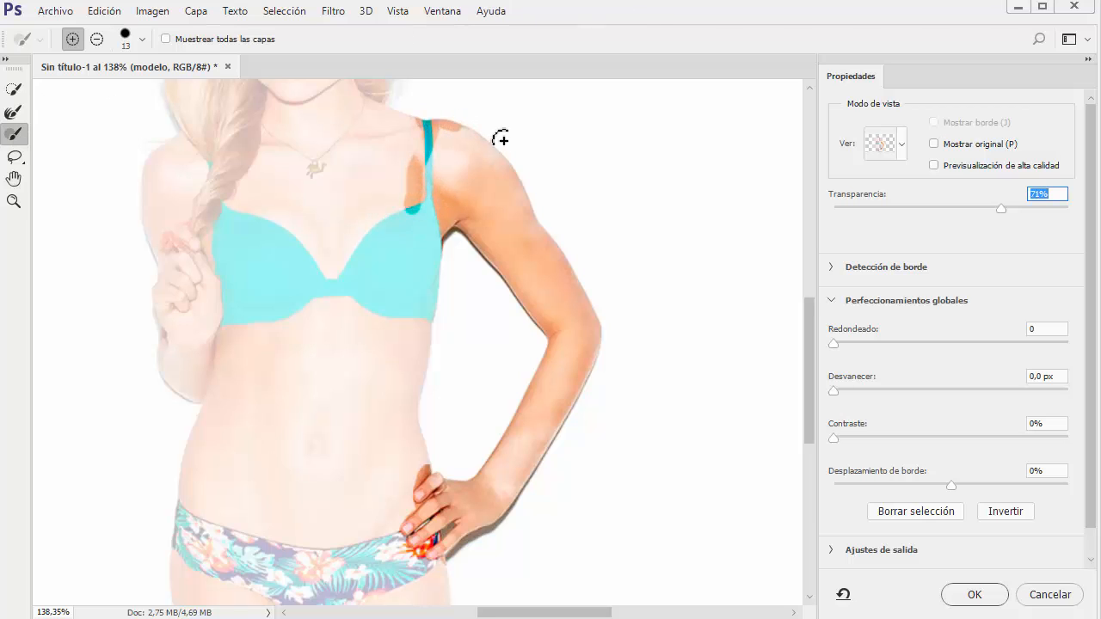
pyautogui.moveTo(530, 209)
pyautogui.mouseDown()
pyautogui.moveTo(476, 134)
pyautogui.moveTo(502, 161)
pyautogui.moveTo(461, 206)
pyautogui.moveTo(437, 178)
pyautogui.moveTo(468, 176)
pyautogui.moveTo(441, 163)
pyautogui.moveTo(451, 155)
pyautogui.moveTo(434, 185)
pyautogui.mouseUp()
pyautogui.click(96, 39)
pyautogui.click(14, 160)
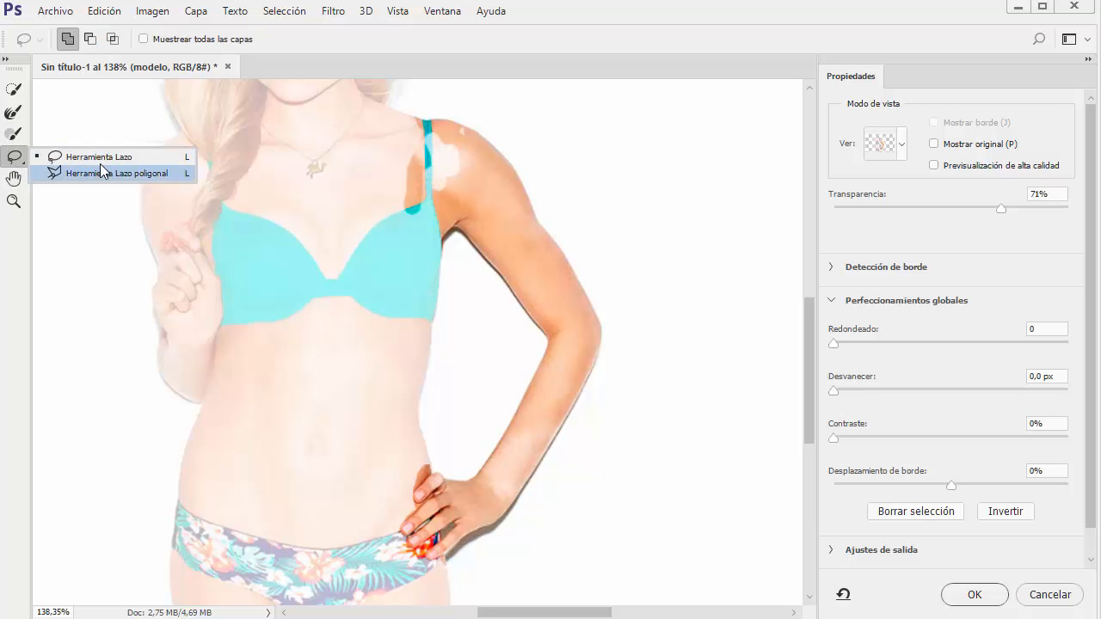
pyautogui.click(17, 186)
pyautogui.click(14, 178)
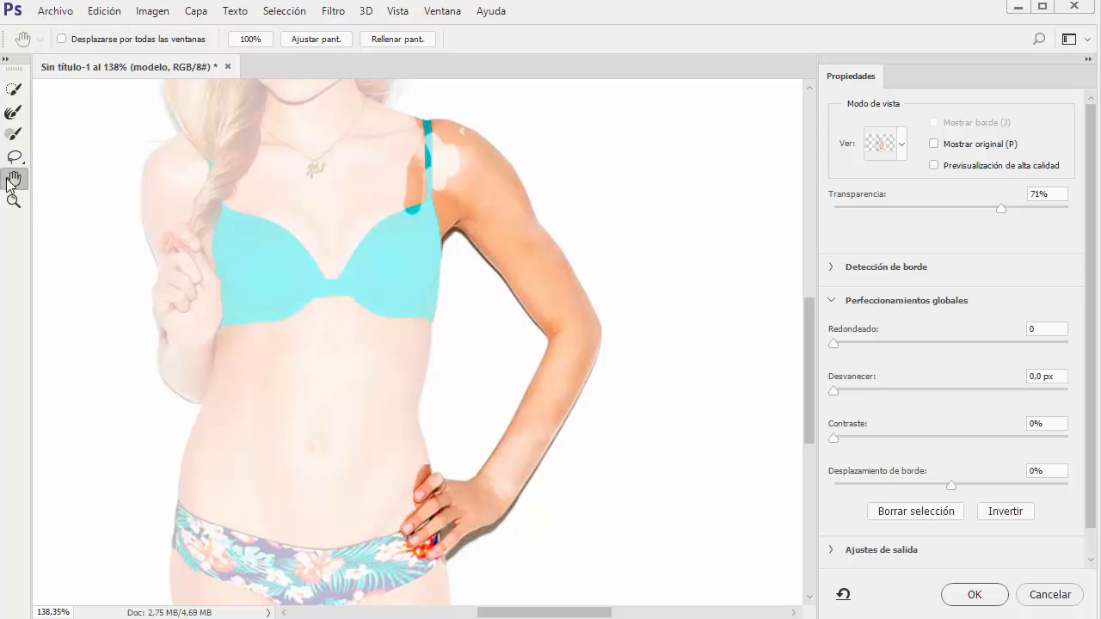
pyautogui.moveTo(347, 254); pyautogui.dragTo(429, 248)
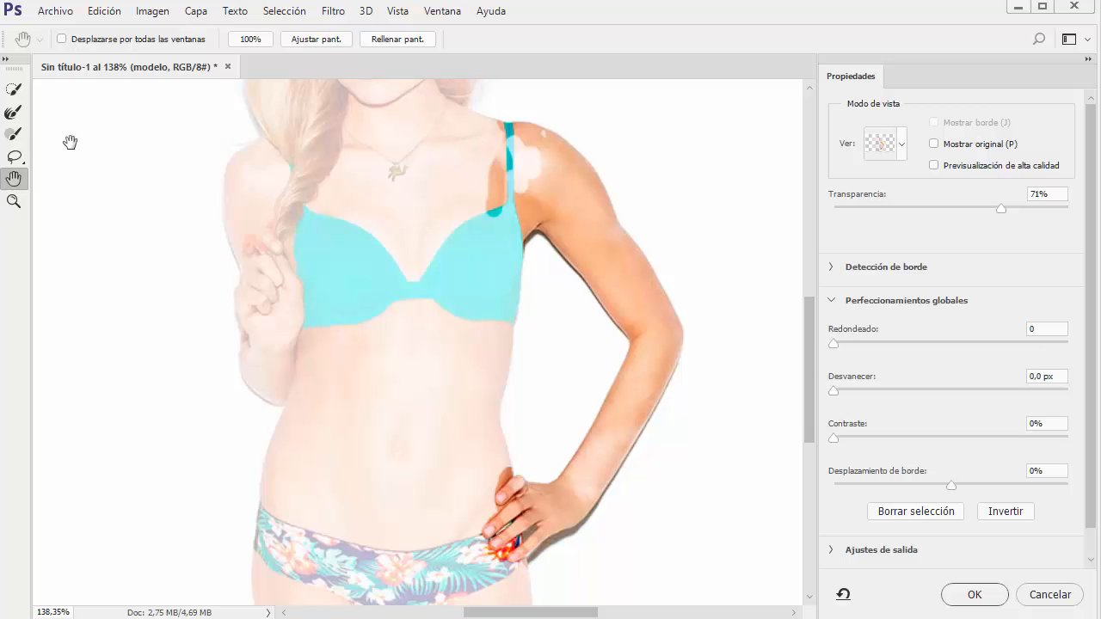
# Refine the whole selection with smoothing 24, feather 1,6 px and contrast 12%, and apply it
pyautogui.click(13, 90)
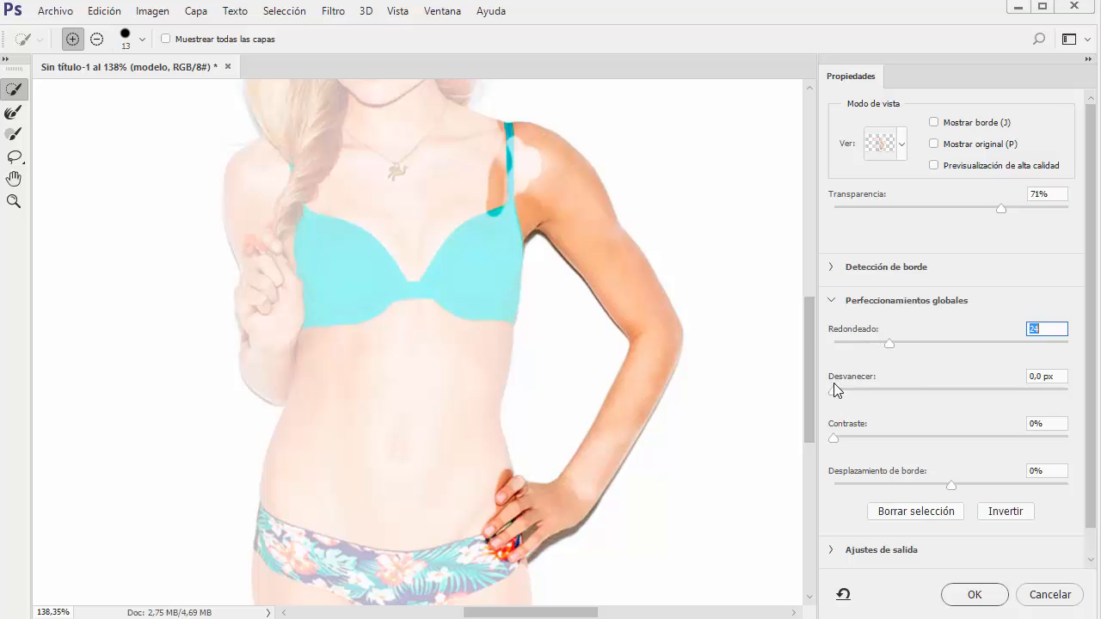
pyautogui.moveTo(833, 391); pyautogui.dragTo(855, 391)
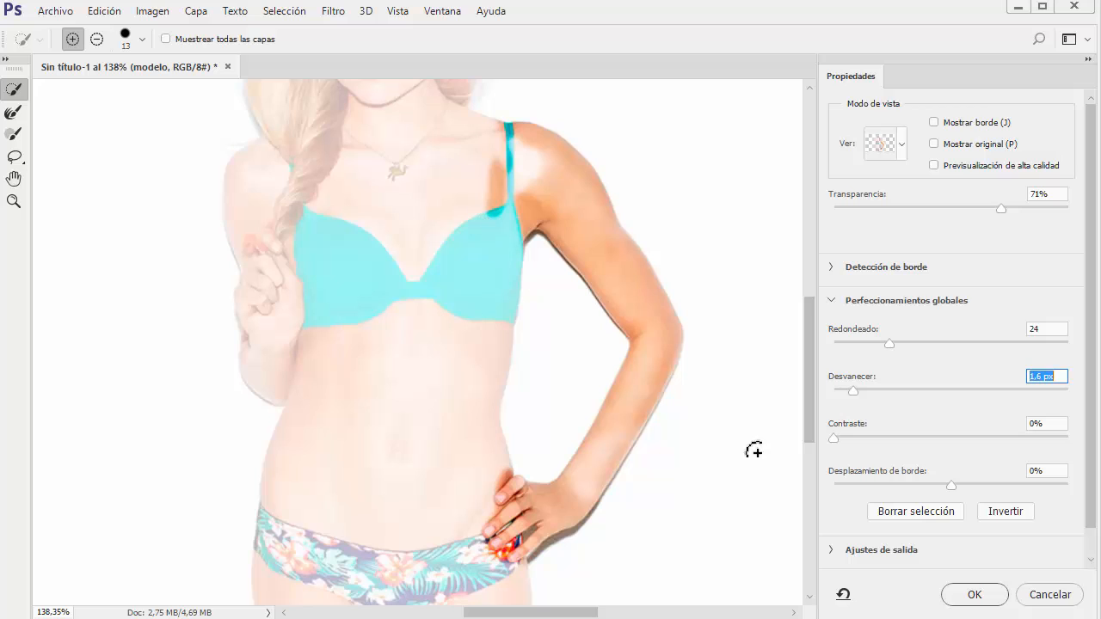
pyautogui.moveTo(832, 440); pyautogui.dragTo(870, 436)
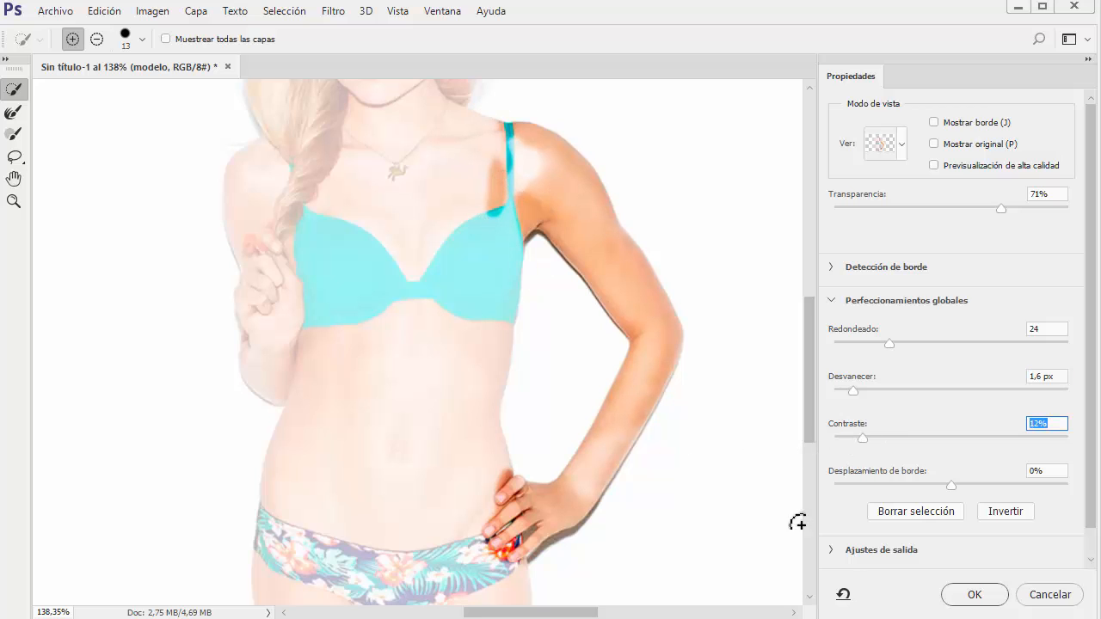
pyautogui.click(976, 595)
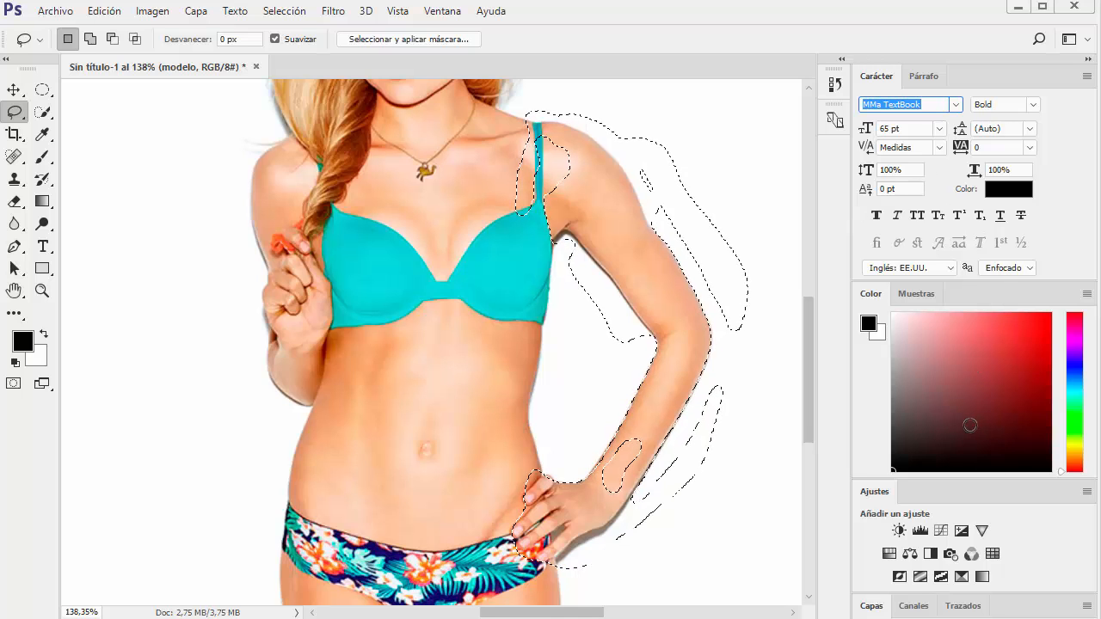
# Look through the available selection commands, and activate the Move tool
pyautogui.click(284, 12)
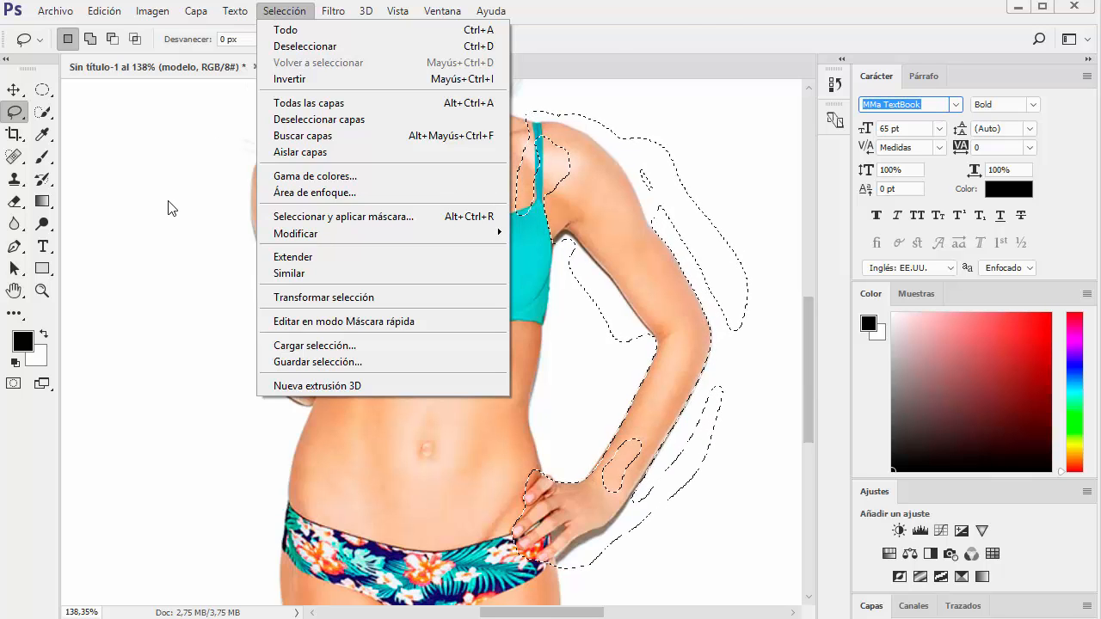
pyautogui.click(712, 12)
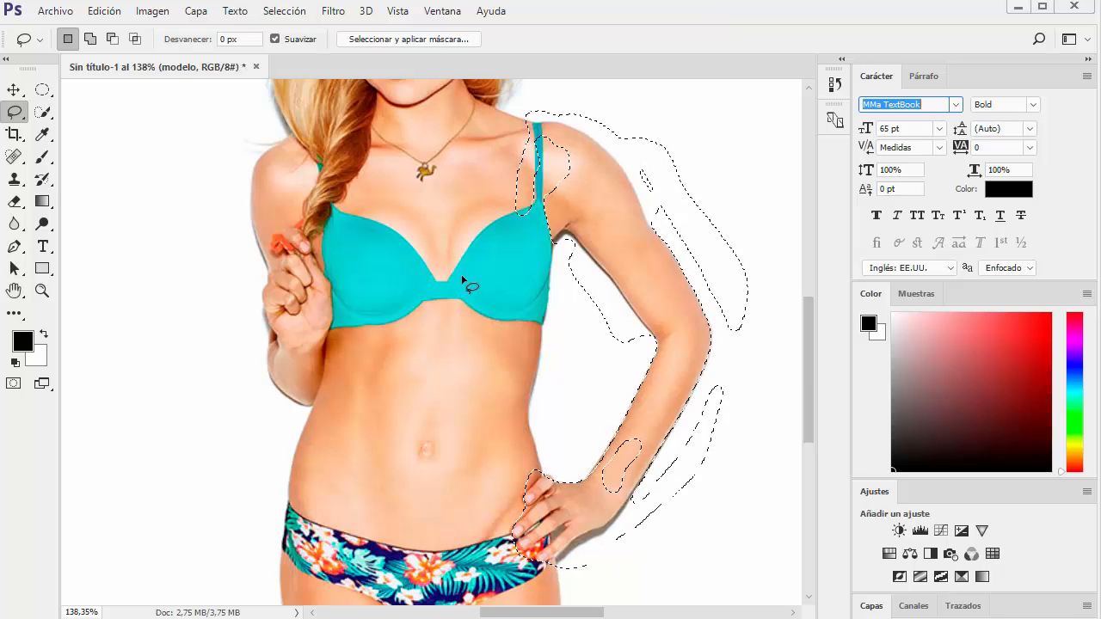
pyautogui.click(7, 92)
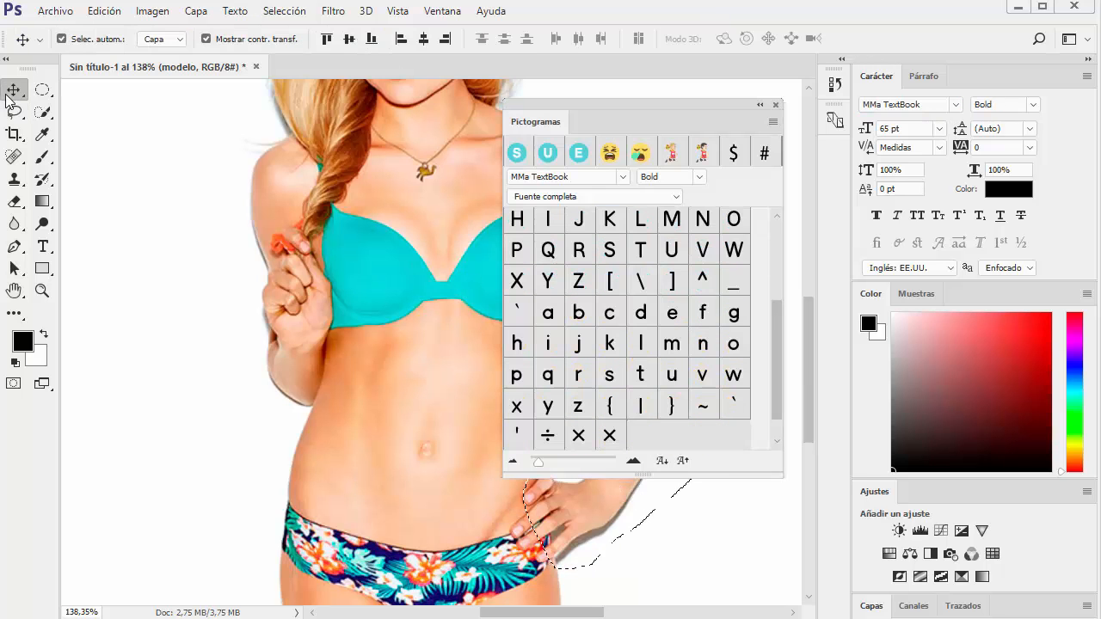
# Close the glyphs panel and delete the placed model layer from the artboard
pyautogui.click(776, 104)
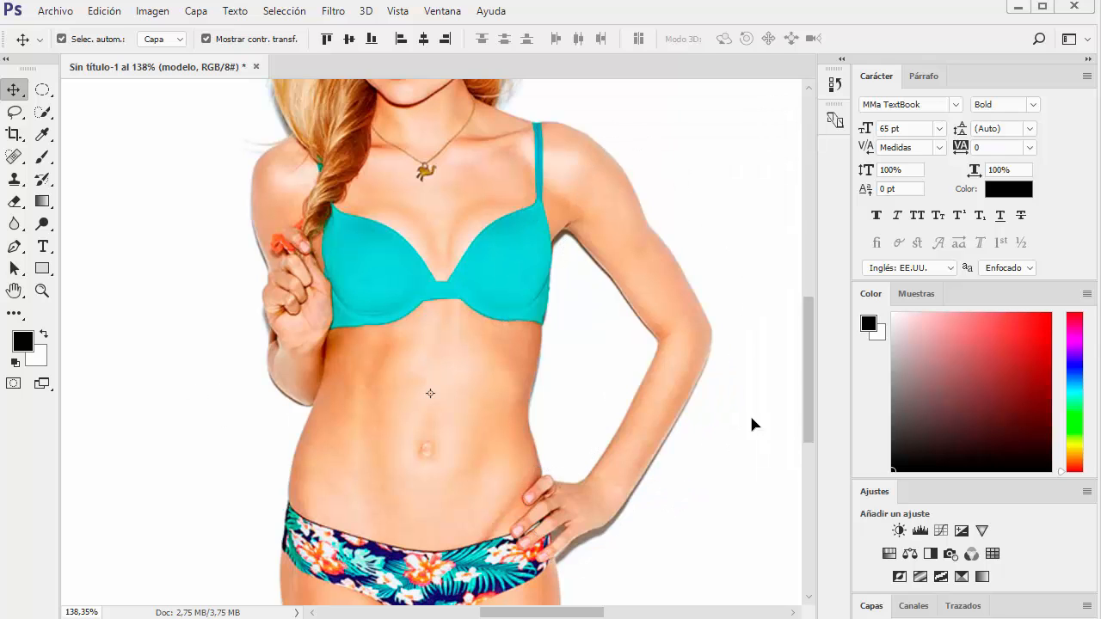
pyautogui.moveTo(811, 361); pyautogui.dragTo(804, 273)
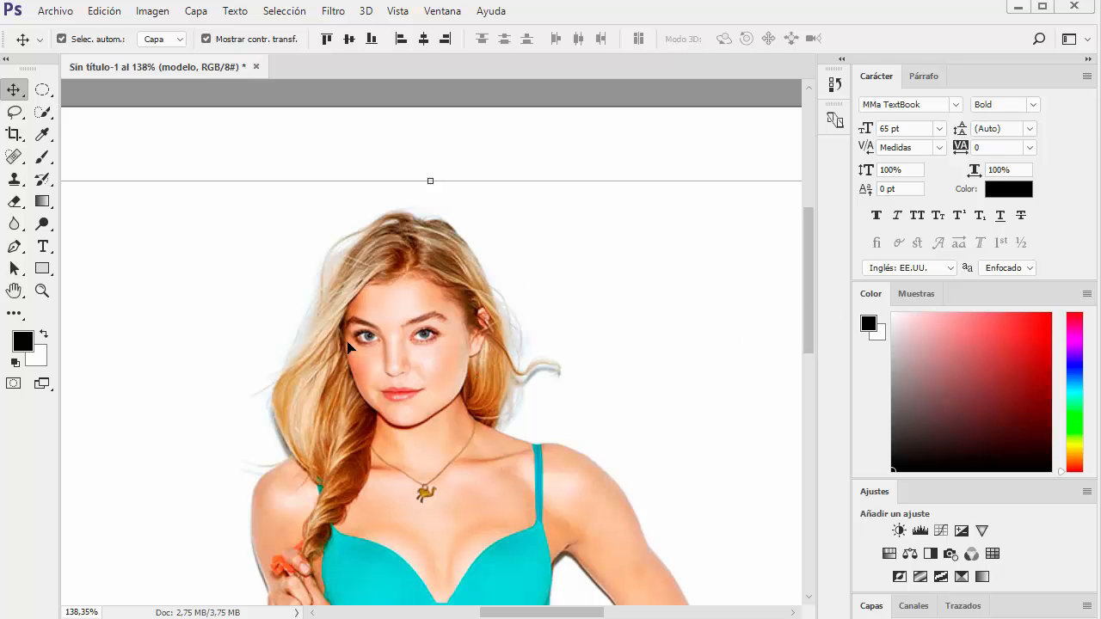
pyautogui.scroll(-1, 413, 361)
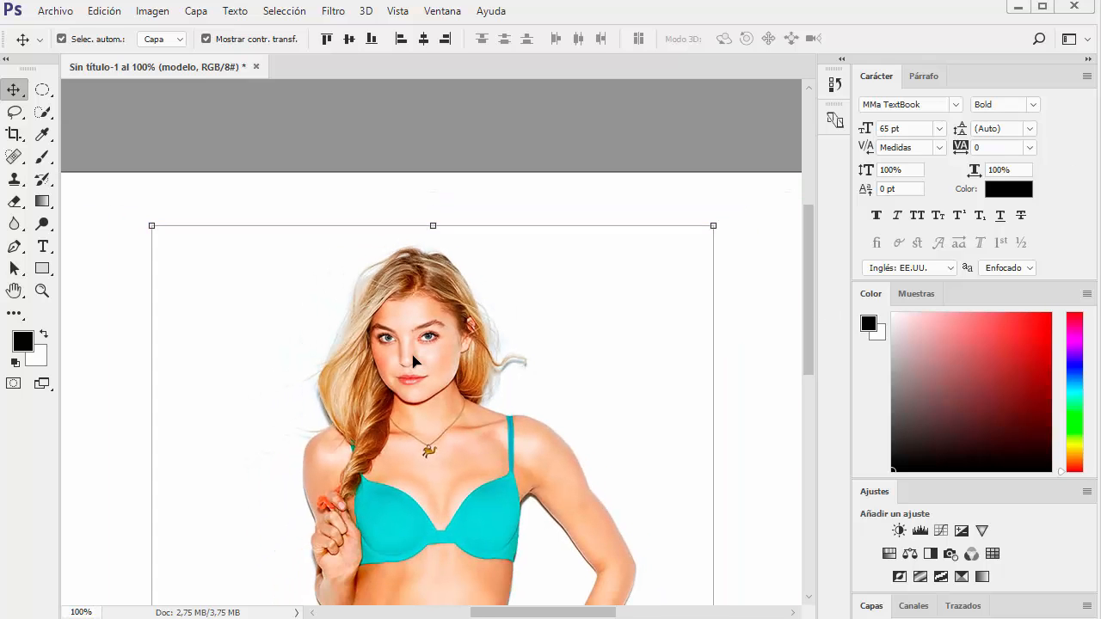
pyautogui.moveTo(428, 356); pyautogui.dragTo(444, 308)
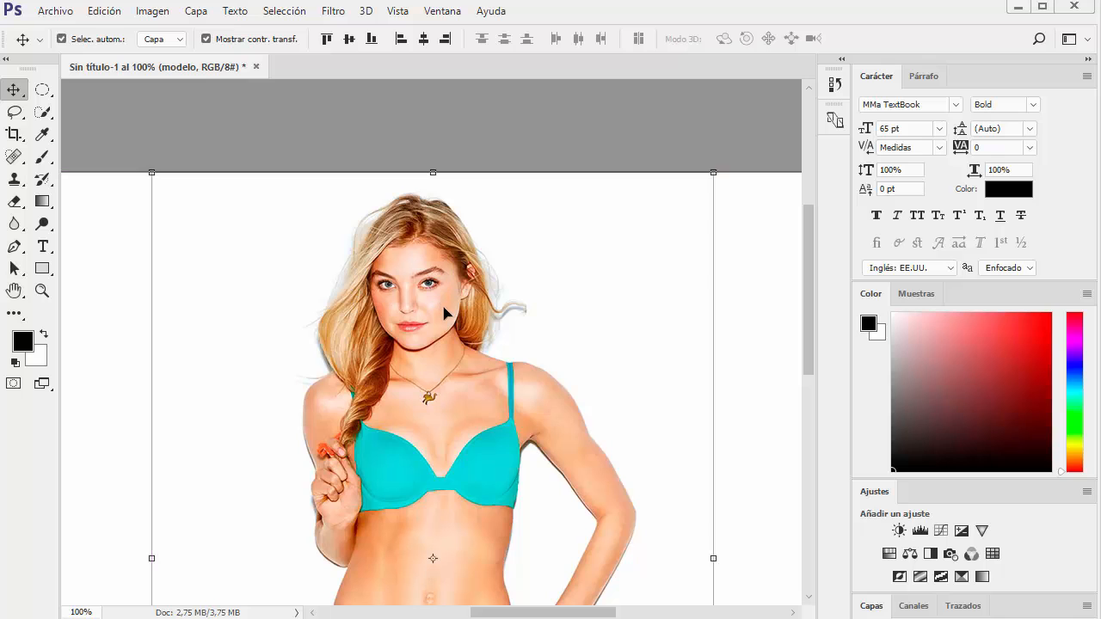
pyautogui.press('Delete')
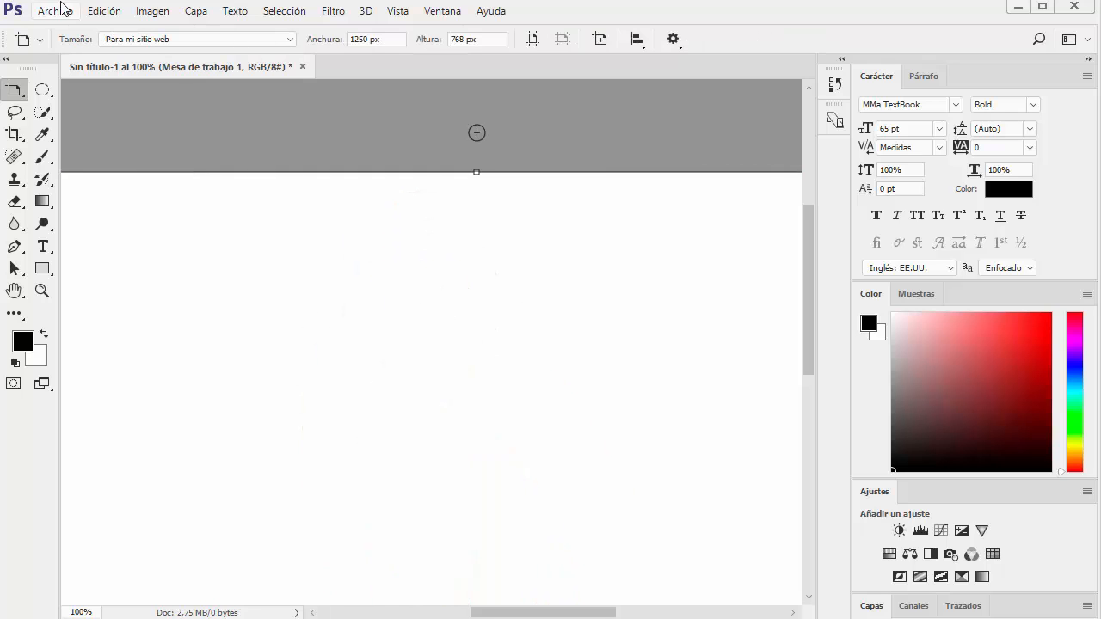
# Open modelo.jpg as a separate document, leaving its missing colour profile unmodified
pyautogui.click(55, 11)
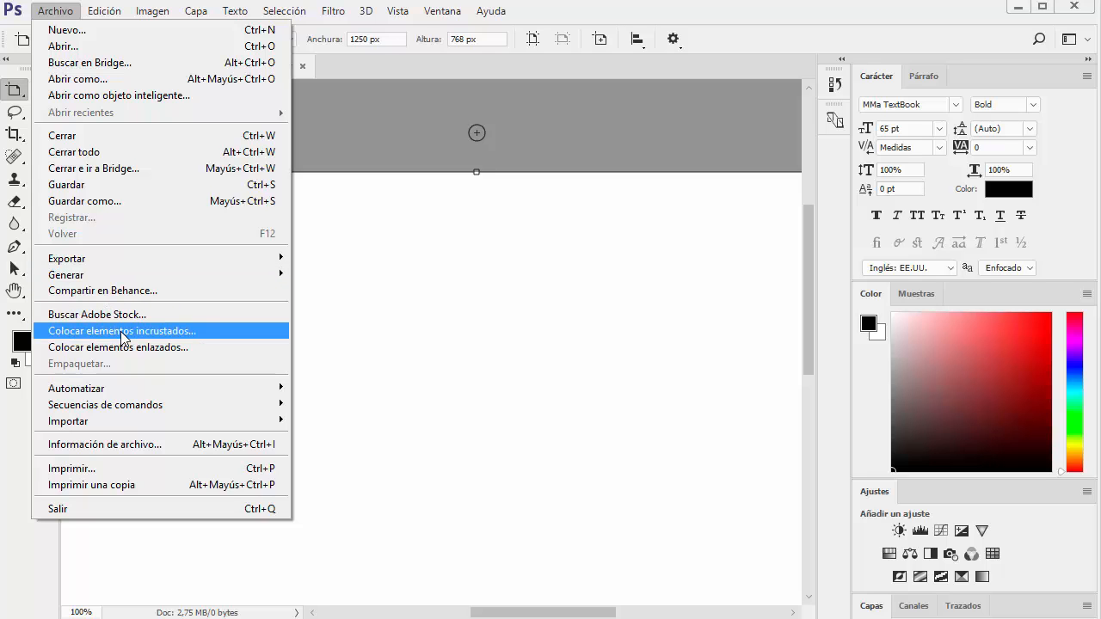
pyautogui.click(77, 47)
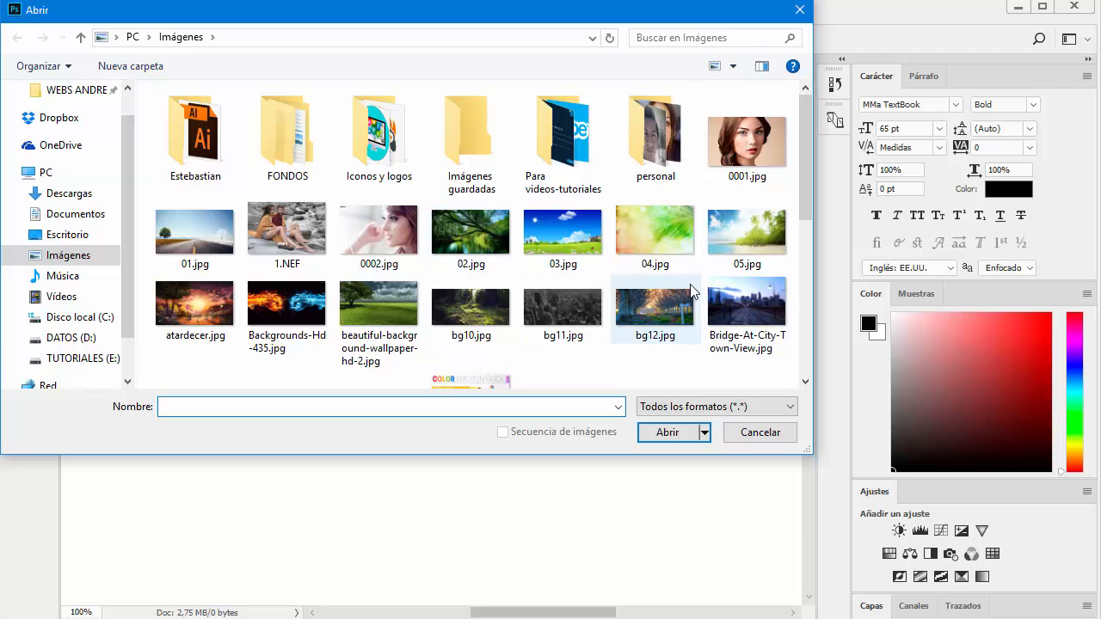
pyautogui.scroll(-3, 690, 284)
pyautogui.doubleClick(465, 291)
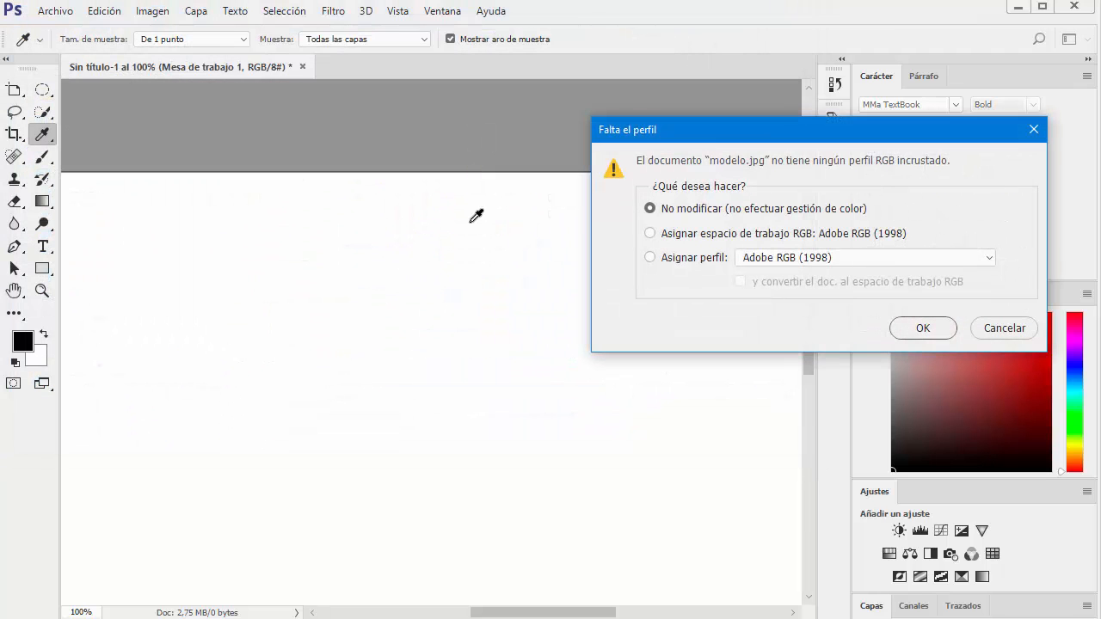
pyautogui.click(918, 326)
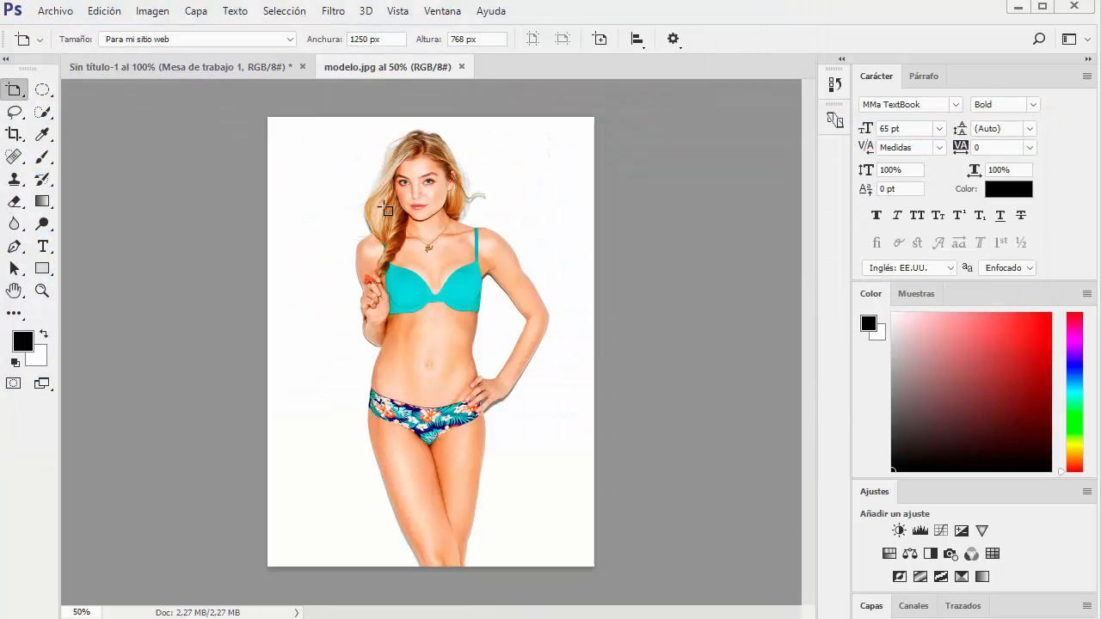
# Copy the model image into the Sin título-1 document with the Move tool, placing it against the artboard's upper edge
pyautogui.rightClick(23, 99)
pyautogui.click(72, 89)
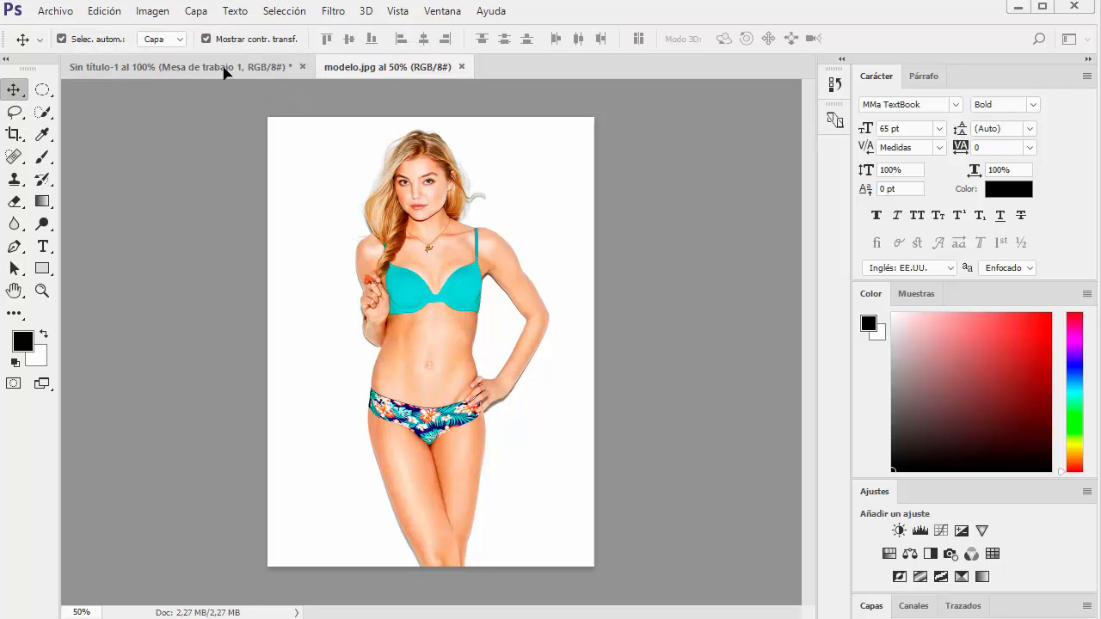
pyautogui.moveTo(223, 66); pyautogui.dragTo(421, 342)
pyautogui.moveTo(422, 241); pyautogui.dragTo(420, 320)
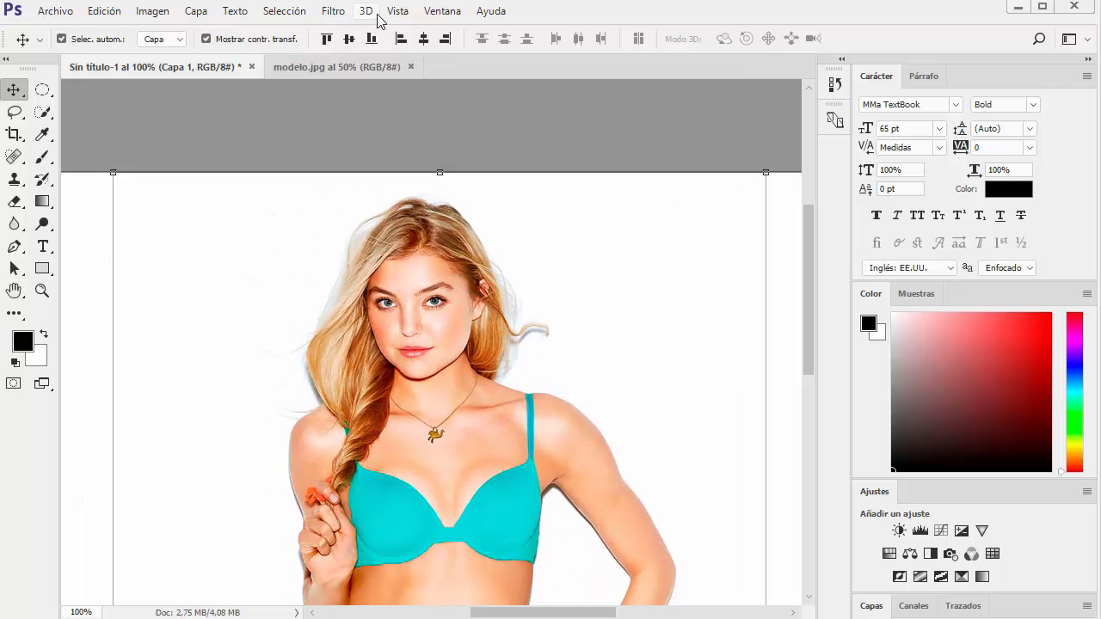
# Collapse the Character and Color panels and expand the Layers panel
pyautogui.doubleClick(884, 76)
pyautogui.doubleClick(877, 105)
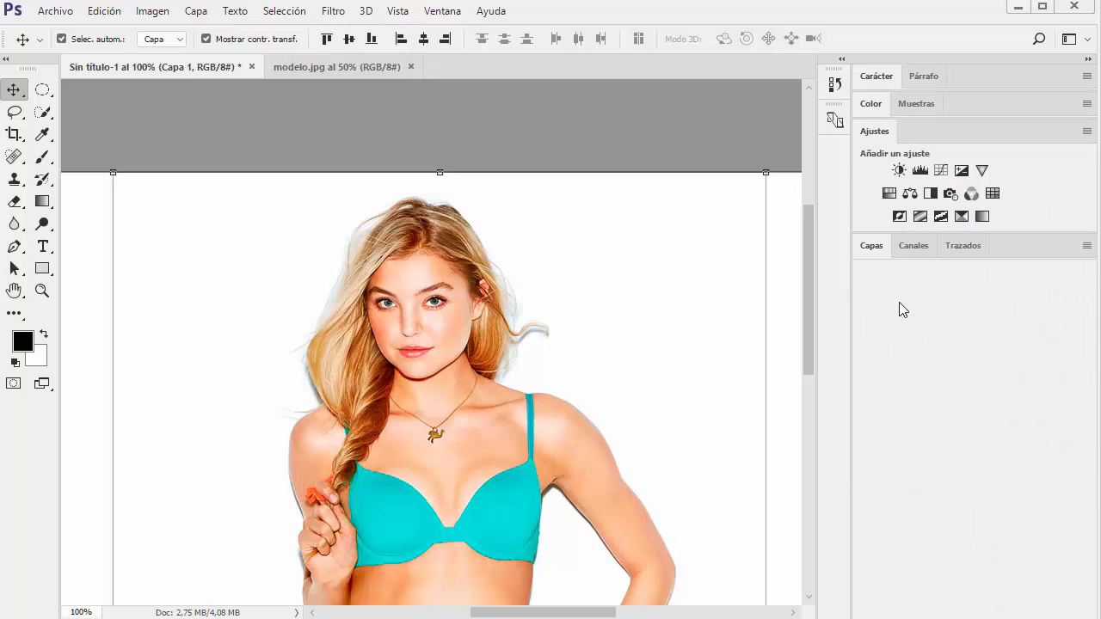
pyautogui.click(868, 247)
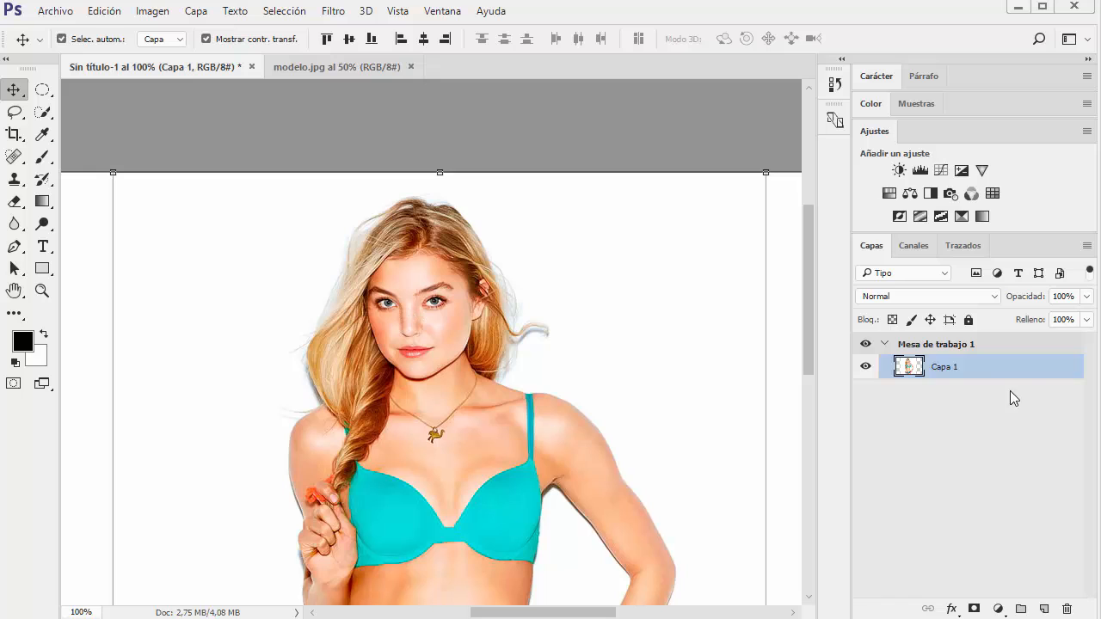
# Duplicate the model layer, lock and hide the lower copy, and select the upper copy
pyautogui.moveTo(981, 370); pyautogui.dragTo(1043, 609)
pyautogui.click(938, 392)
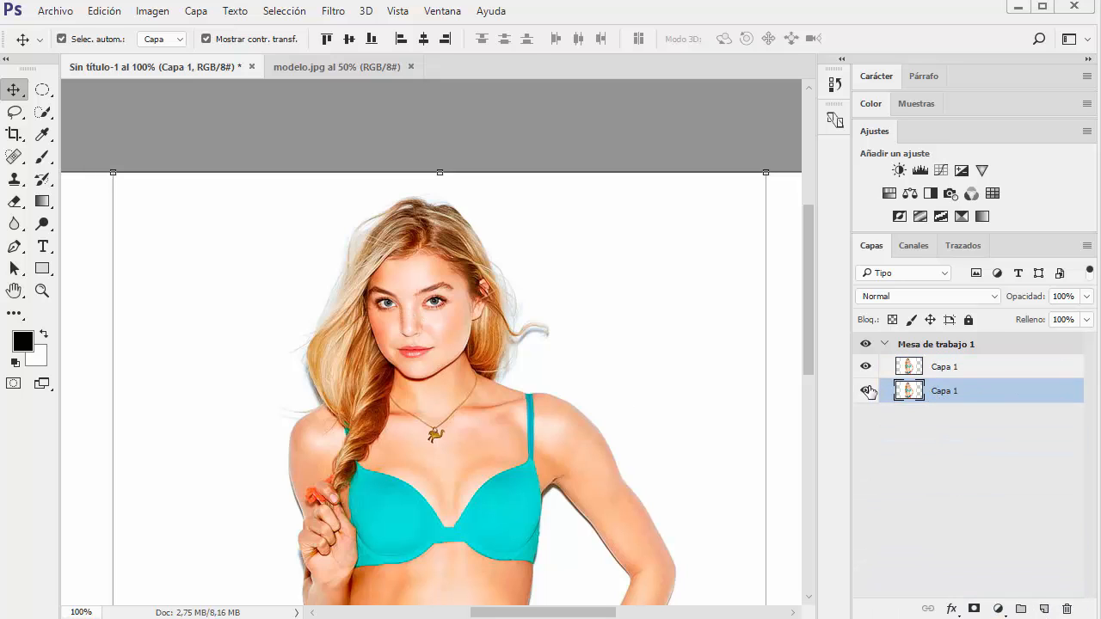
pyautogui.click(969, 320)
pyautogui.click(865, 390)
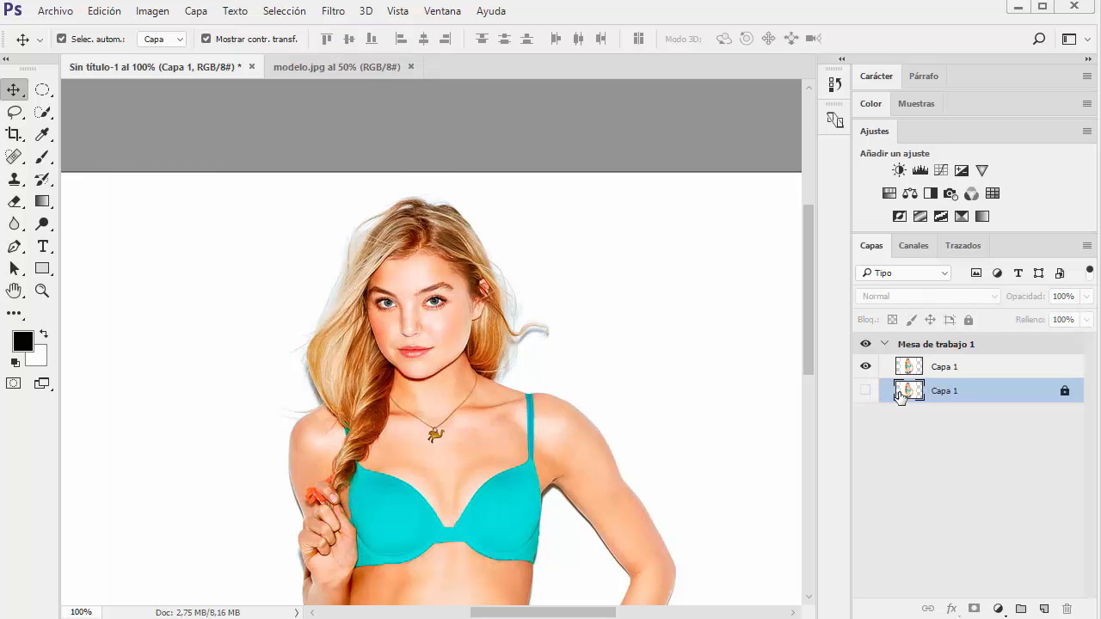
pyautogui.click(975, 371)
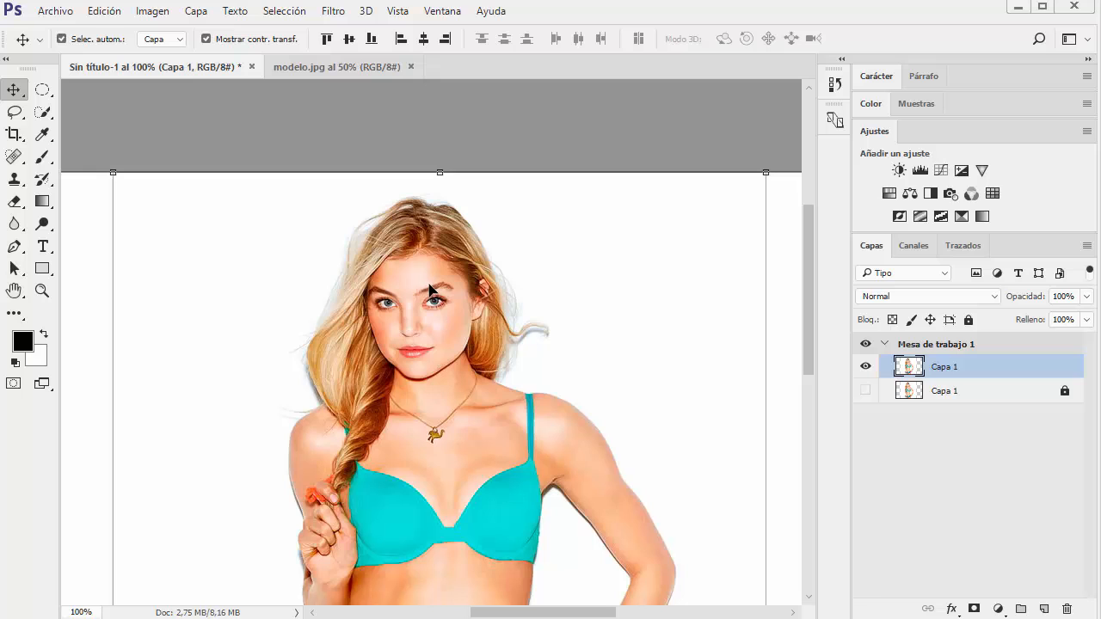
# Convert the upper model layer into a smart object for smart filters
pyautogui.rightClick(980, 374)
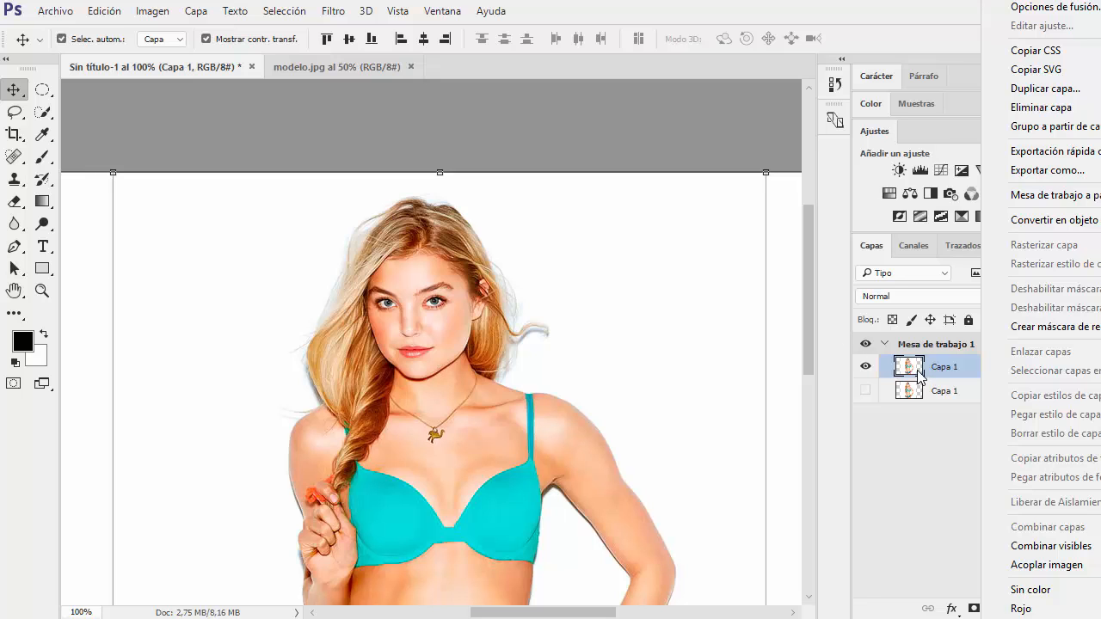
pyautogui.click(341, 16)
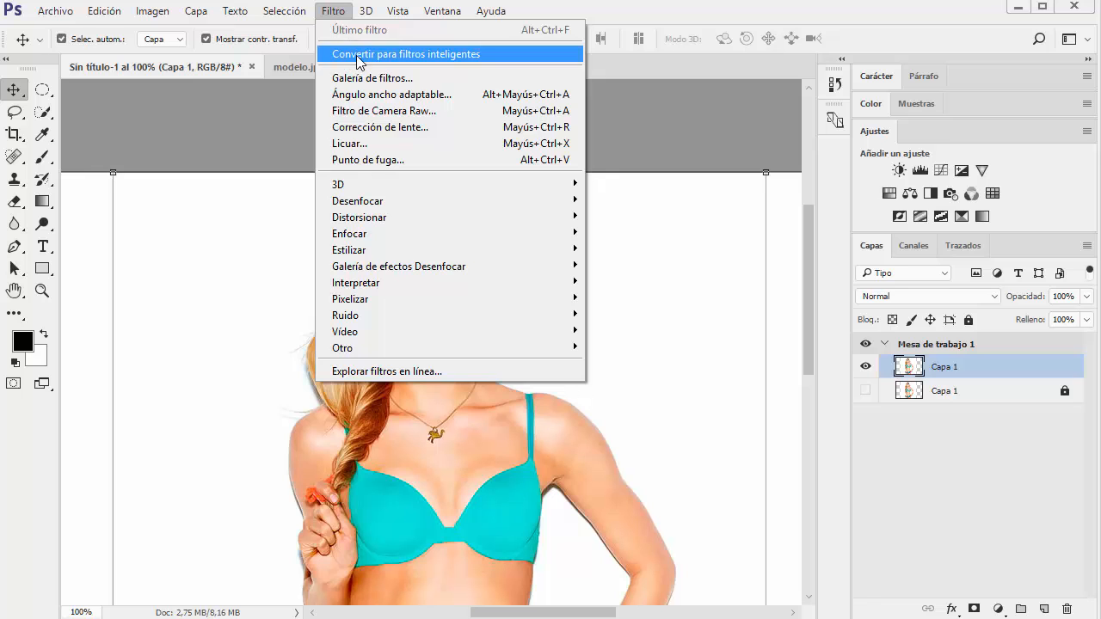
pyautogui.click(359, 56)
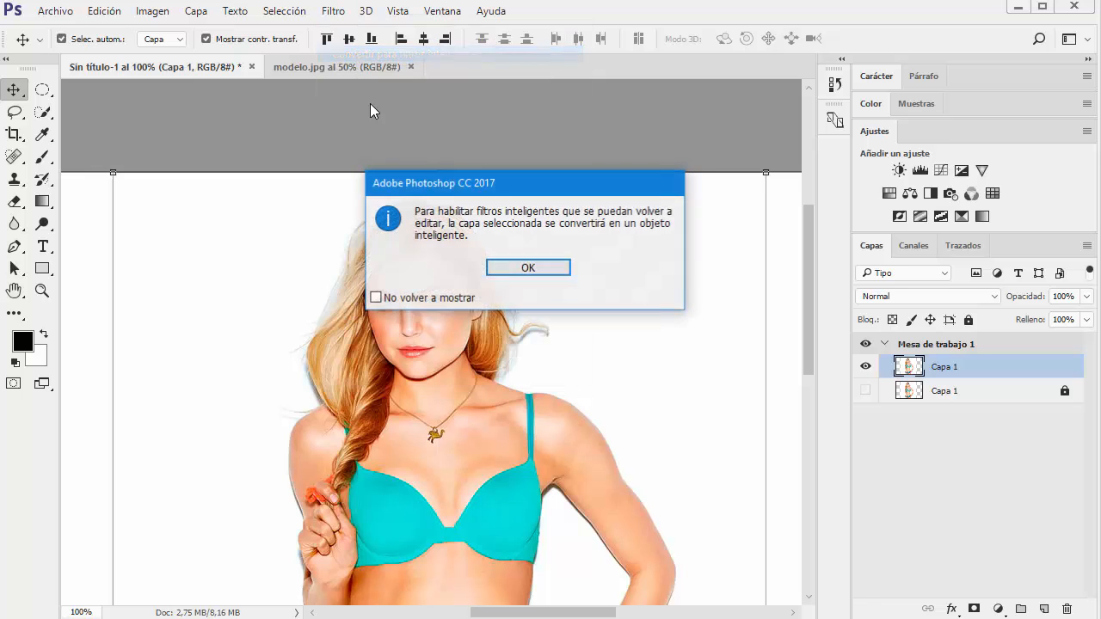
pyautogui.click(516, 268)
# Start the Liquify filter on the model layer and adjust its window so all the controls are visible
pyautogui.click(334, 12)
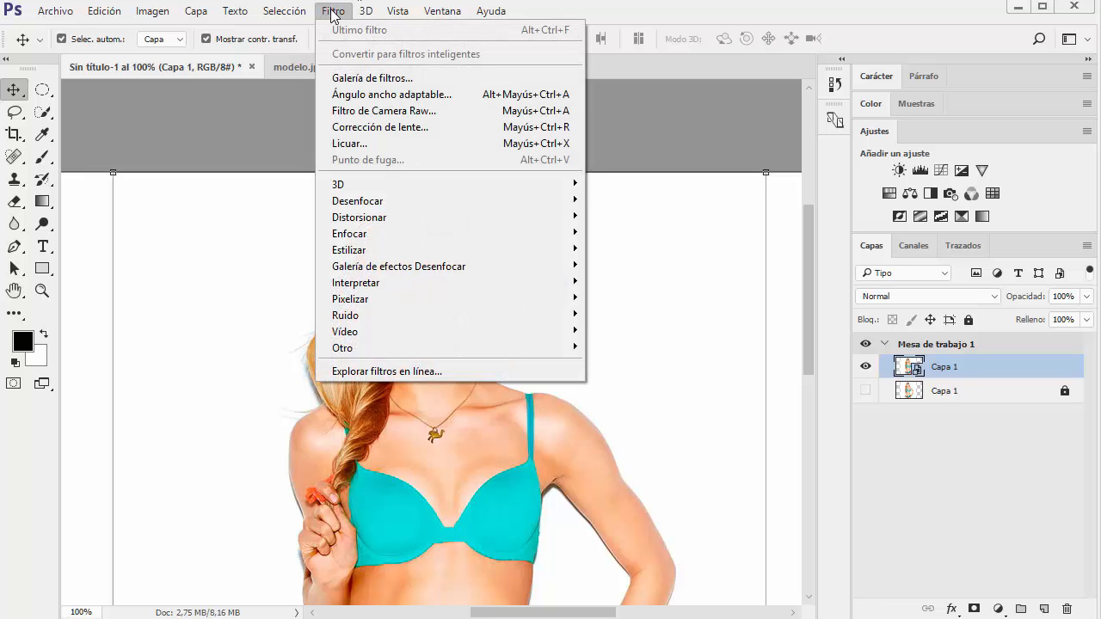
pyautogui.click(368, 144)
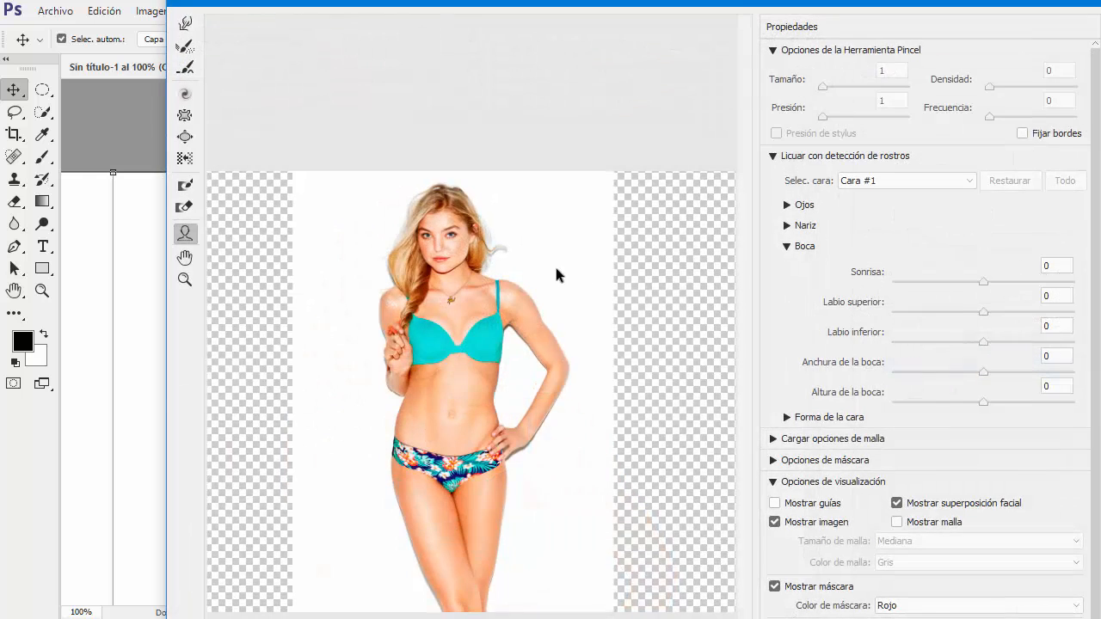
pyautogui.moveTo(738, 0)
pyautogui.mouseDown()
pyautogui.moveTo(732, 109)
pyautogui.moveTo(710, 15)
pyautogui.moveTo(714, 0)
pyautogui.moveTo(728, 0)
pyautogui.moveTo(713, 19)
pyautogui.mouseUp()
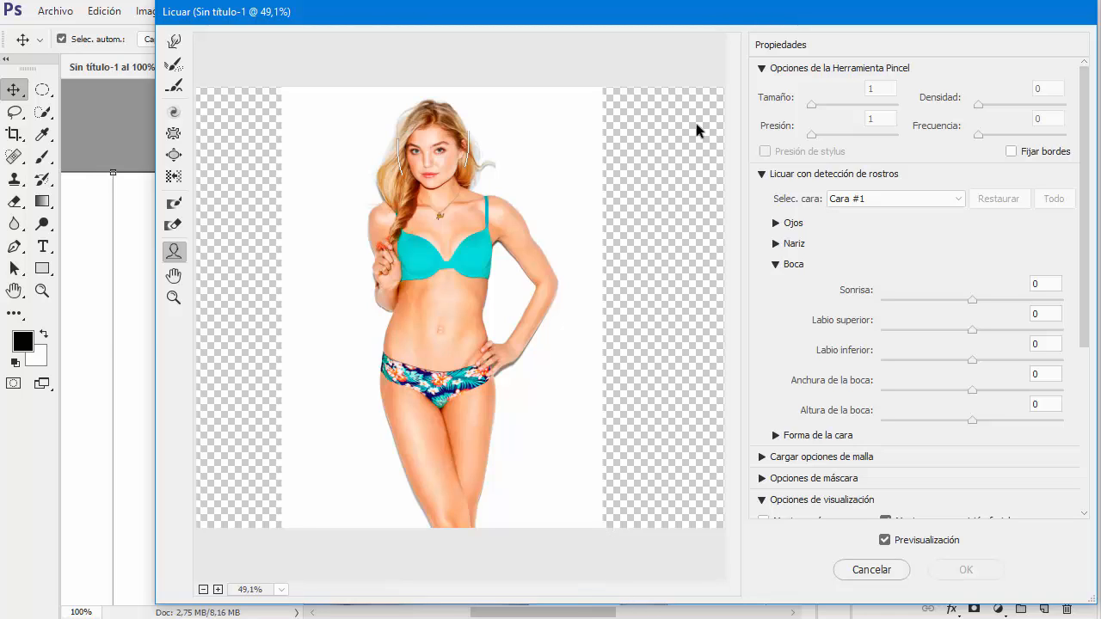
pyautogui.moveTo(695, 19); pyautogui.dragTo(695, 23)
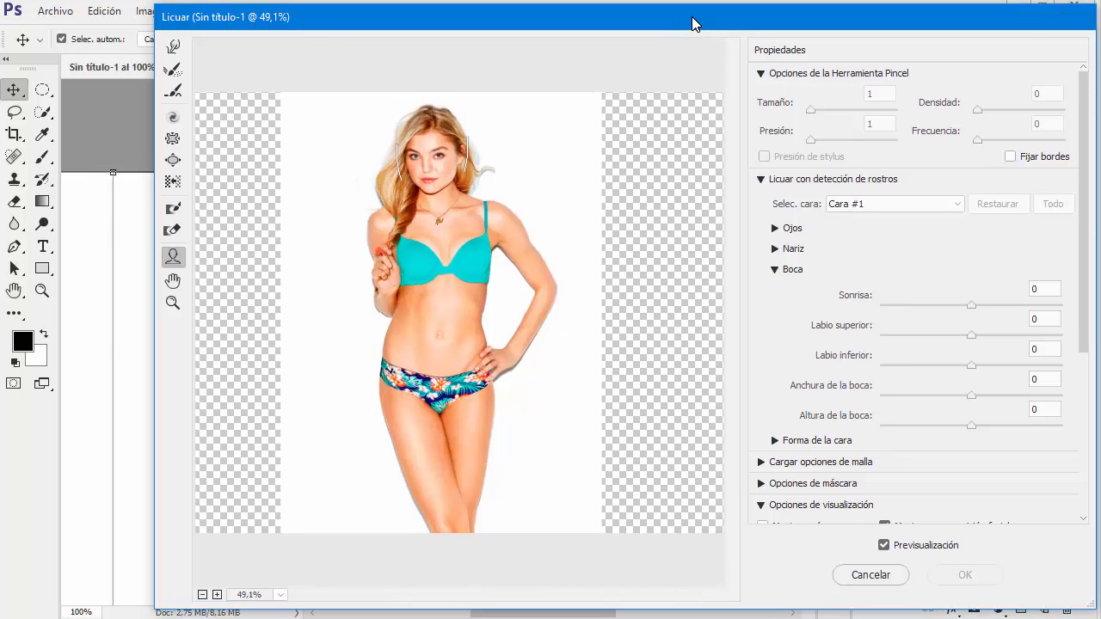
pyautogui.moveTo(647, 610); pyautogui.dragTo(647, 613)
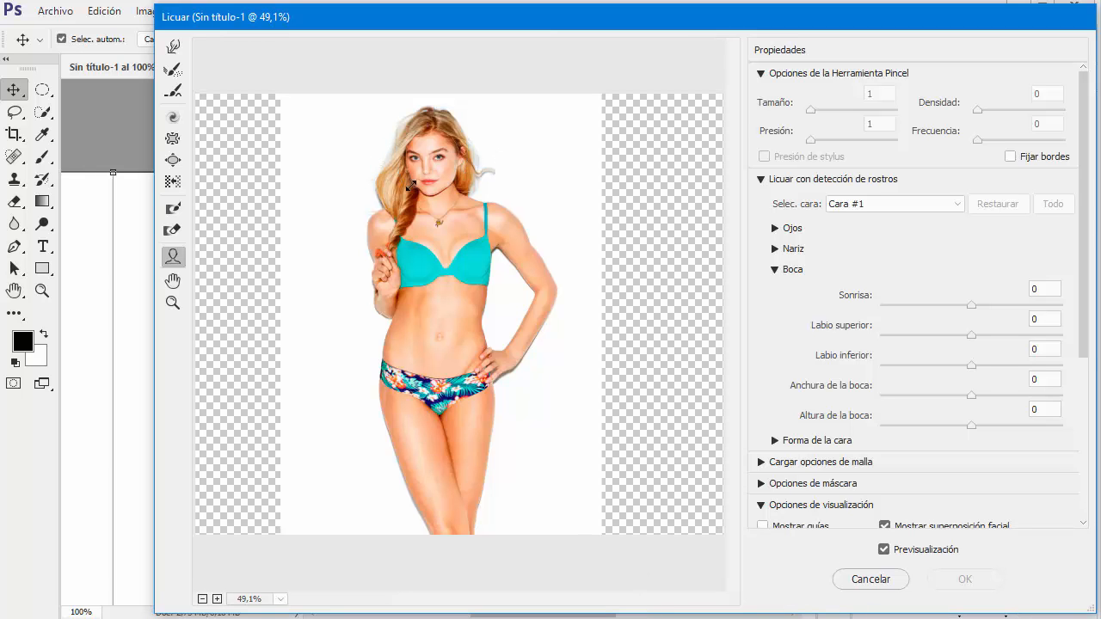
# Examine the model's face in the Liquify preview and frame the head and torso at 120%
pyautogui.click(173, 303)
pyautogui.moveTo(358, 162); pyautogui.dragTo(449, 225)
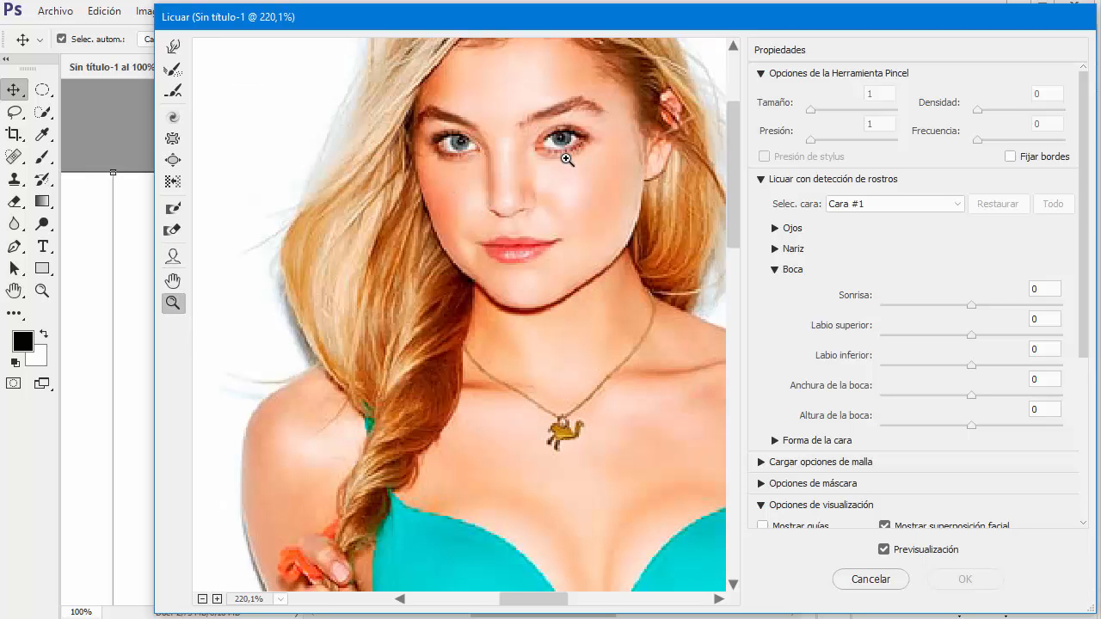
pyautogui.click(172, 281)
pyautogui.moveTo(530, 215); pyautogui.dragTo(507, 290)
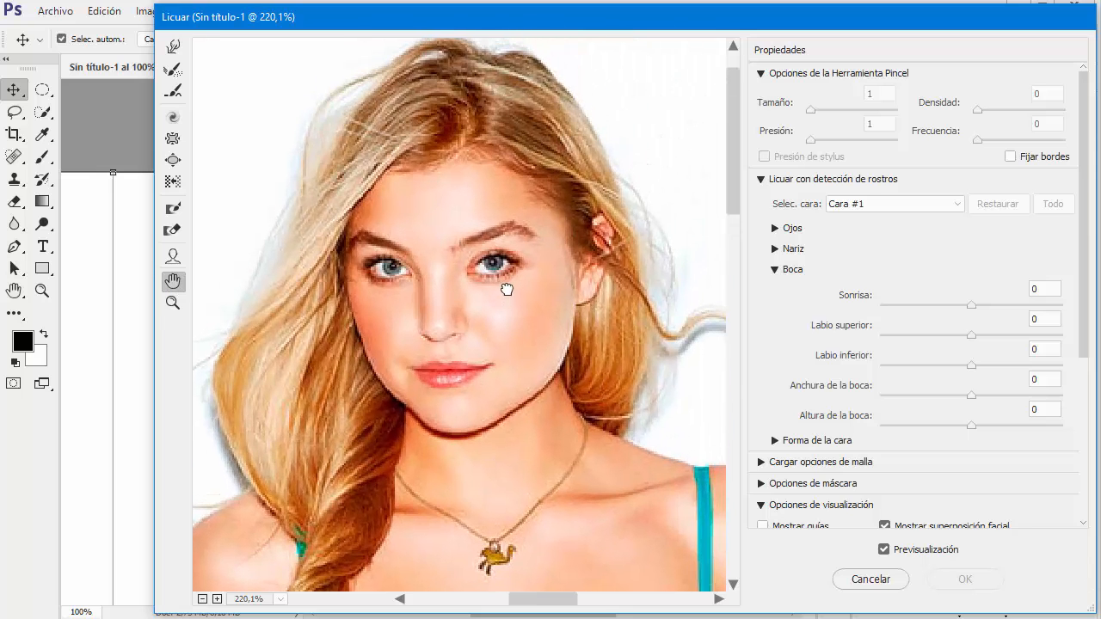
pyautogui.click(172, 303)
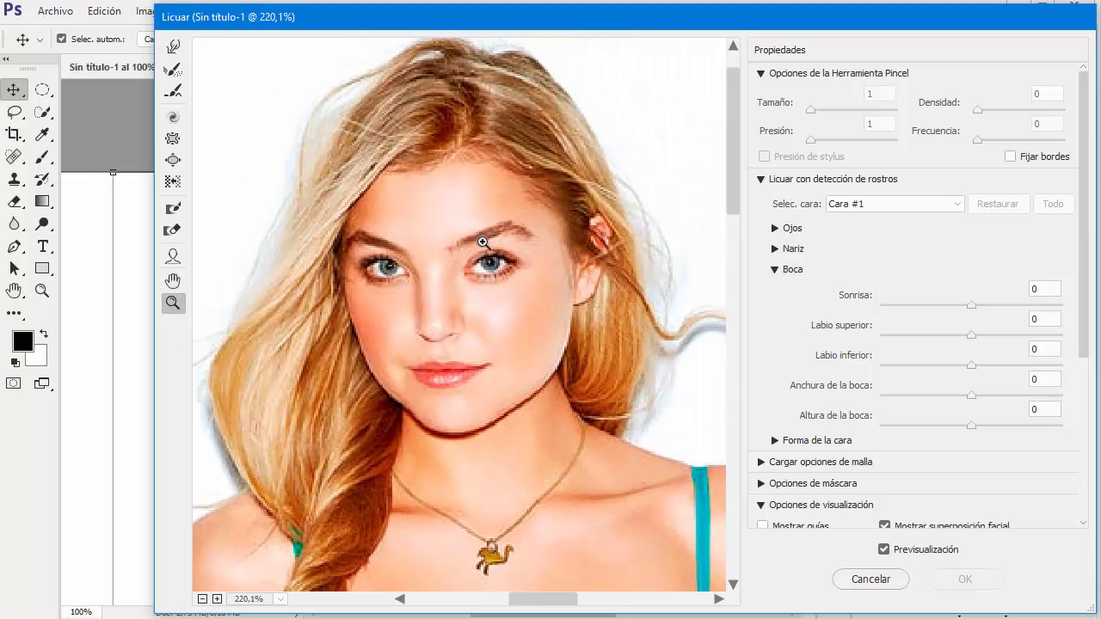
pyautogui.keyDown('alt'); pyautogui.click(451, 258); pyautogui.keyUp('alt')
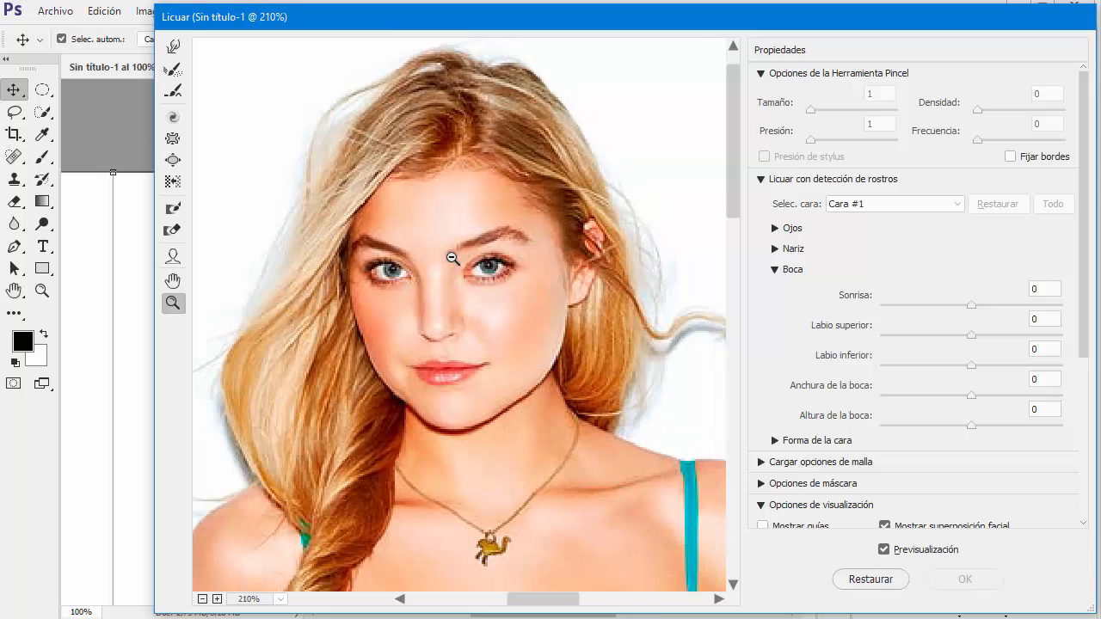
pyautogui.keyDown('alt'); pyautogui.click(451, 259); pyautogui.keyUp('alt')
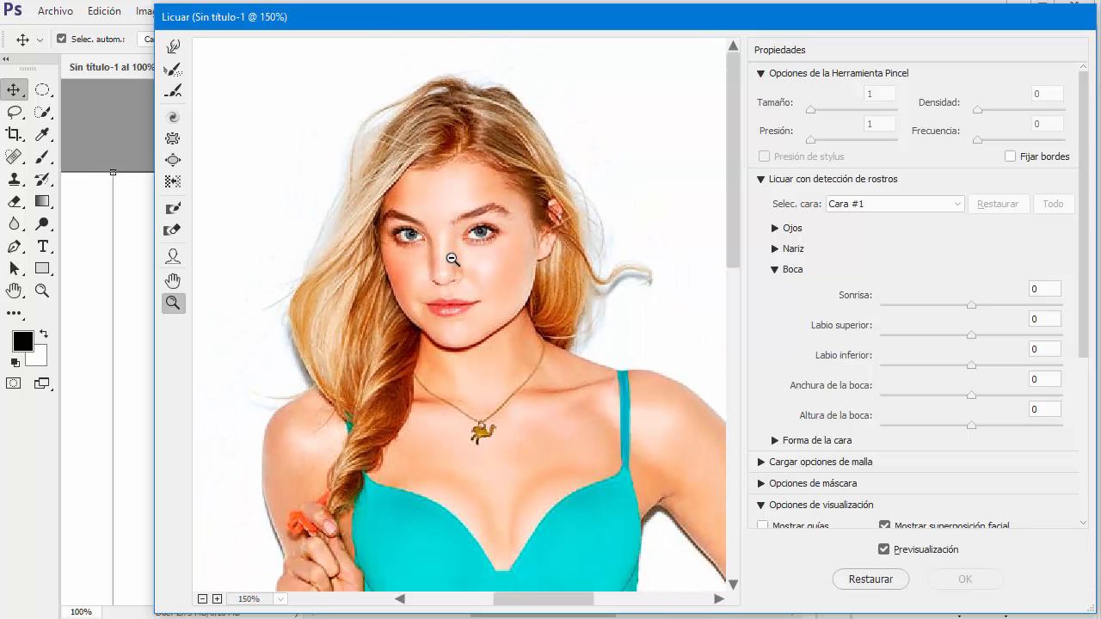
pyautogui.keyDown('alt'); pyautogui.click(452, 258); pyautogui.keyUp('alt')
pyautogui.keyDown('alt'); pyautogui.click(452, 259); pyautogui.keyUp('alt')
pyautogui.keyDown('alt'); pyautogui.click(452, 259); pyautogui.keyUp('alt')
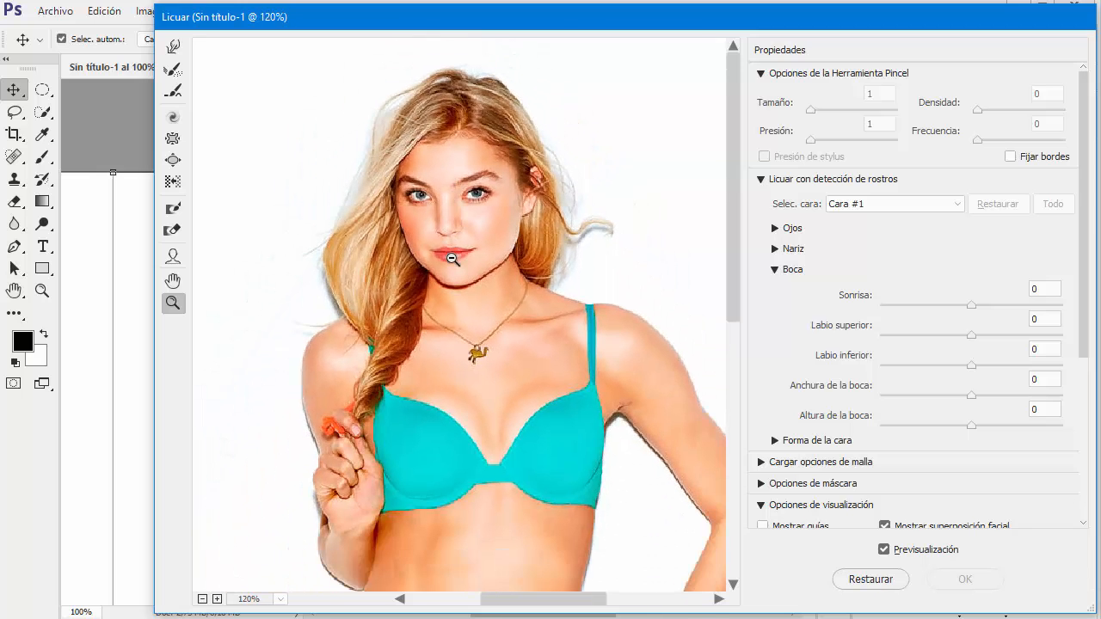
# Activate the Forward Warp tool and set the left eye's size to -26 in the face-aware eye settings
pyautogui.click(173, 48)
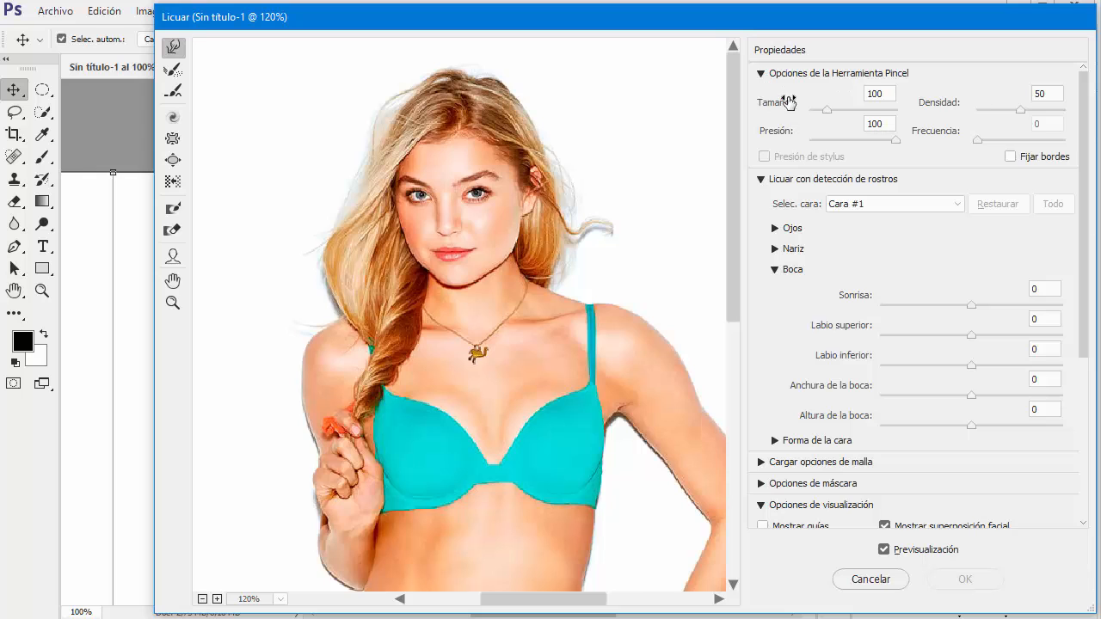
pyautogui.click(761, 74)
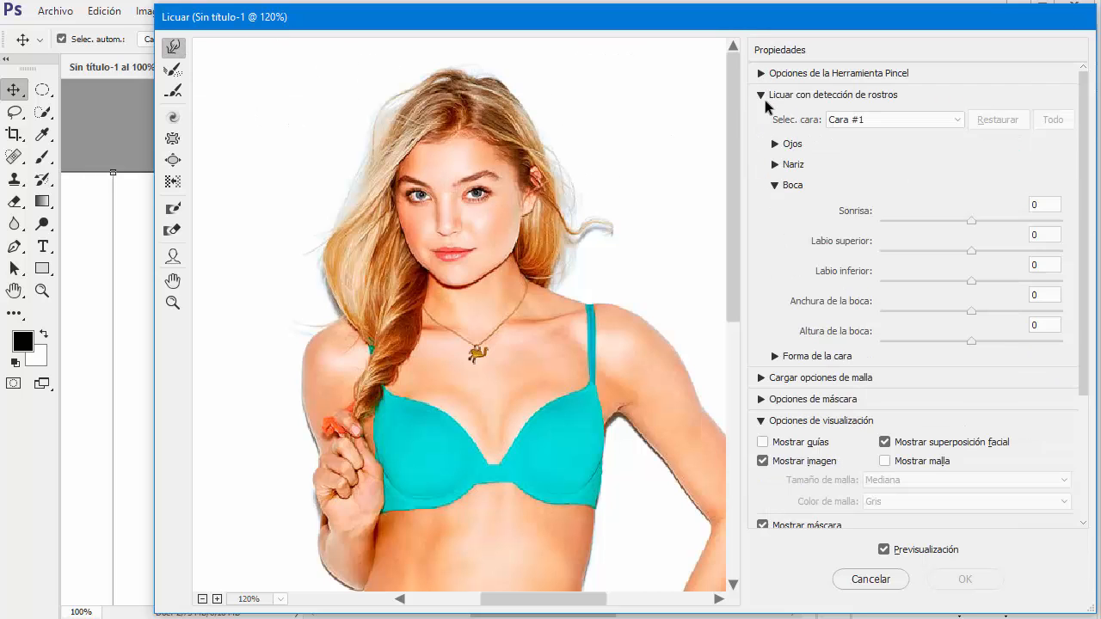
pyautogui.click(774, 185)
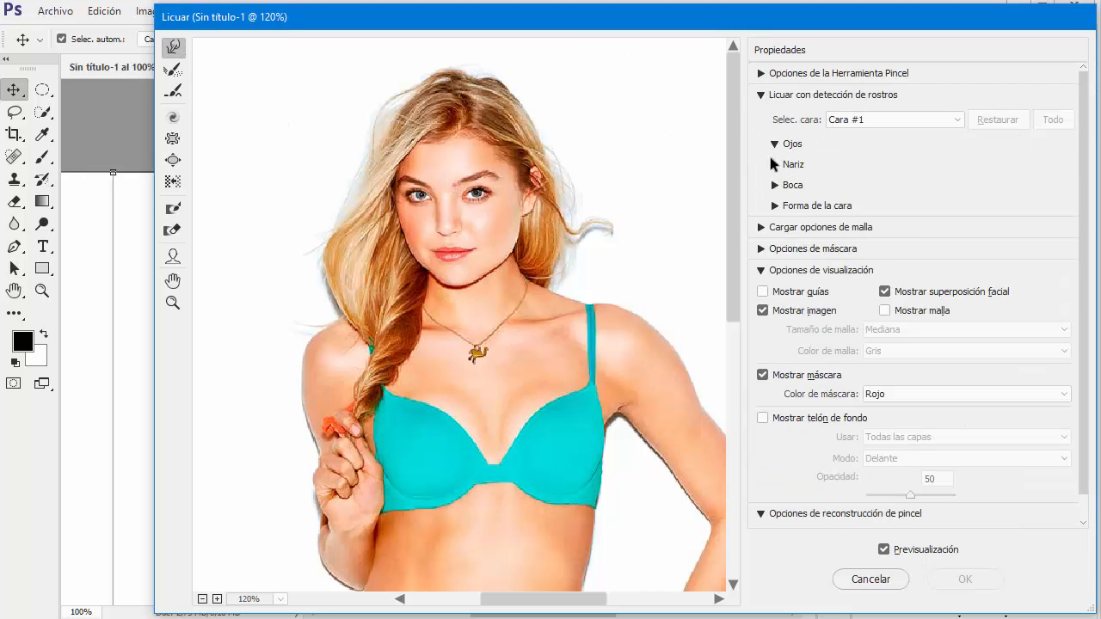
pyautogui.click(775, 143)
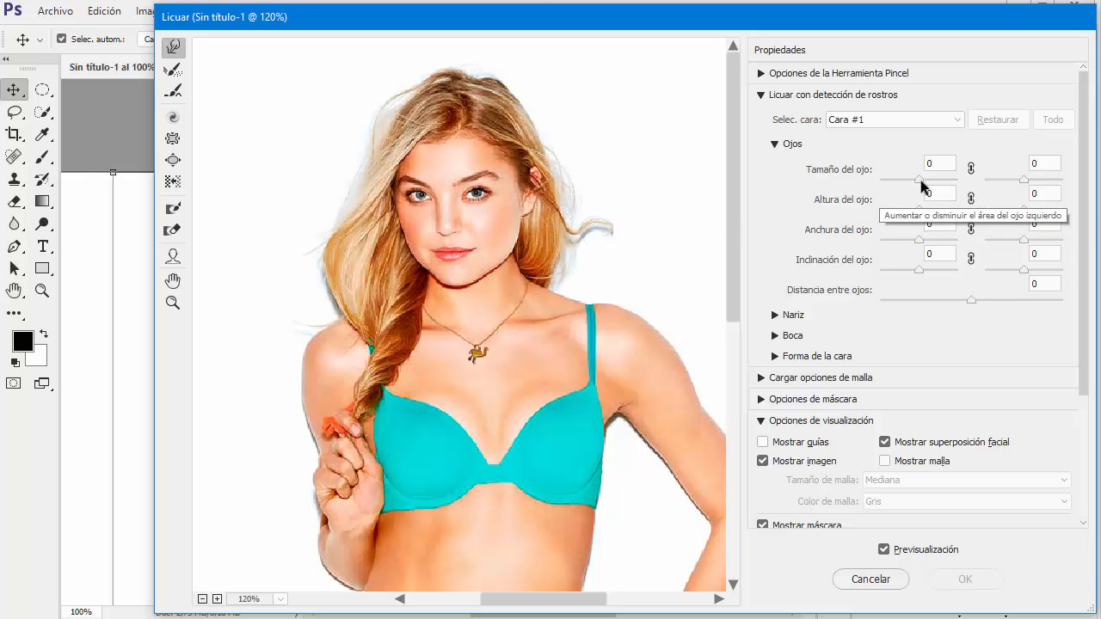
pyautogui.moveTo(920, 182); pyautogui.dragTo(954, 182)
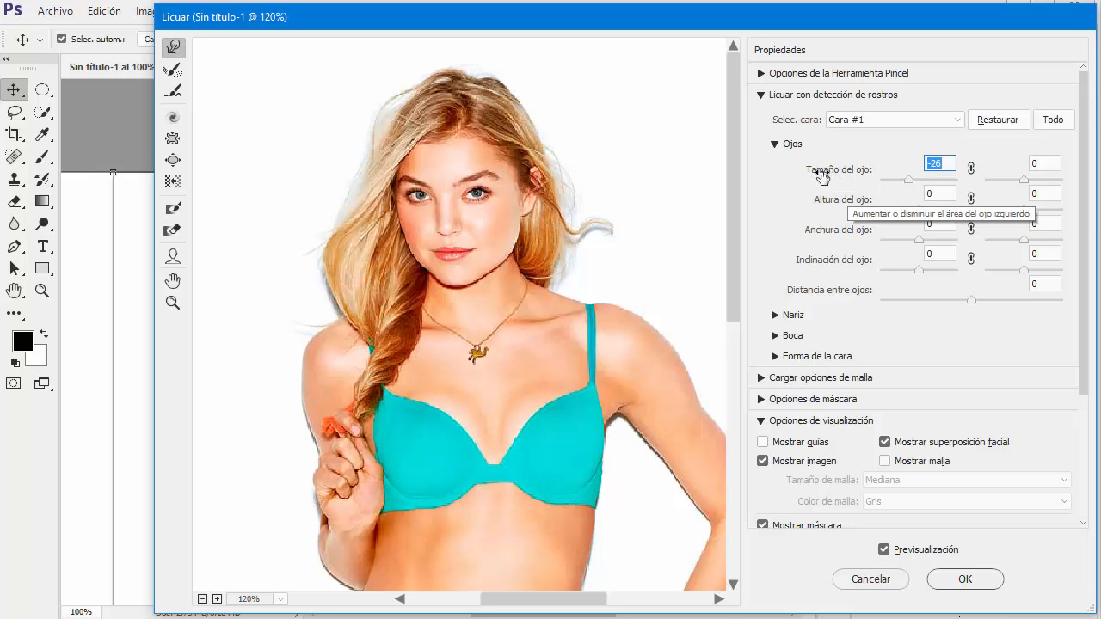
# Set the size, height, width and tilt of both eyes to 100, and adjust the distance between the eyes
pyautogui.moveTo(826, 178); pyautogui.dragTo(955, 179)
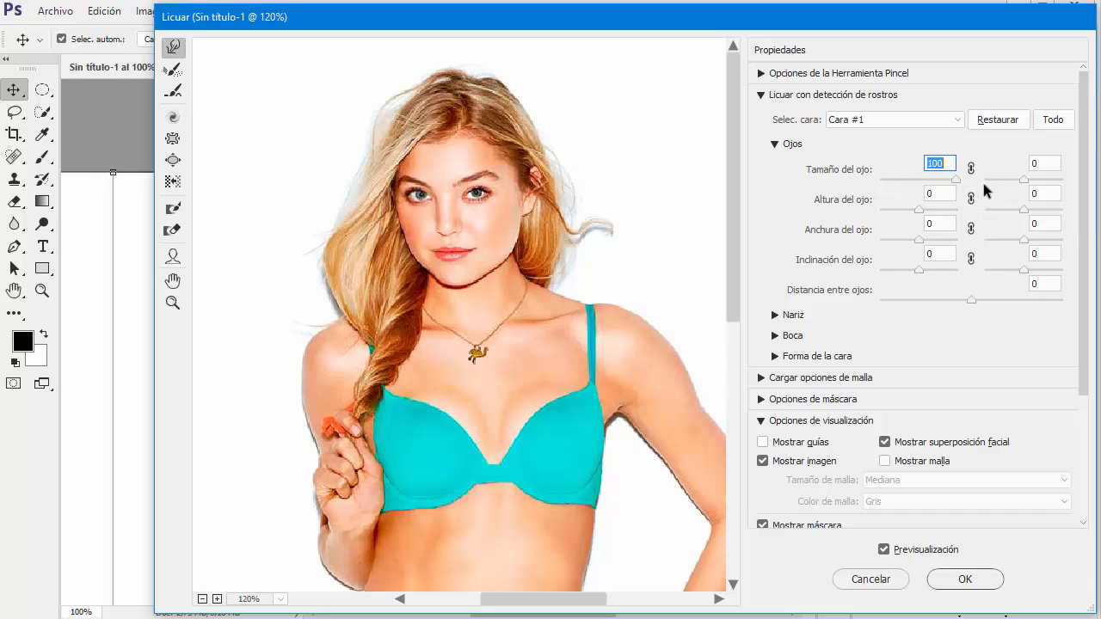
pyautogui.moveTo(1024, 180); pyautogui.dragTo(1063, 180)
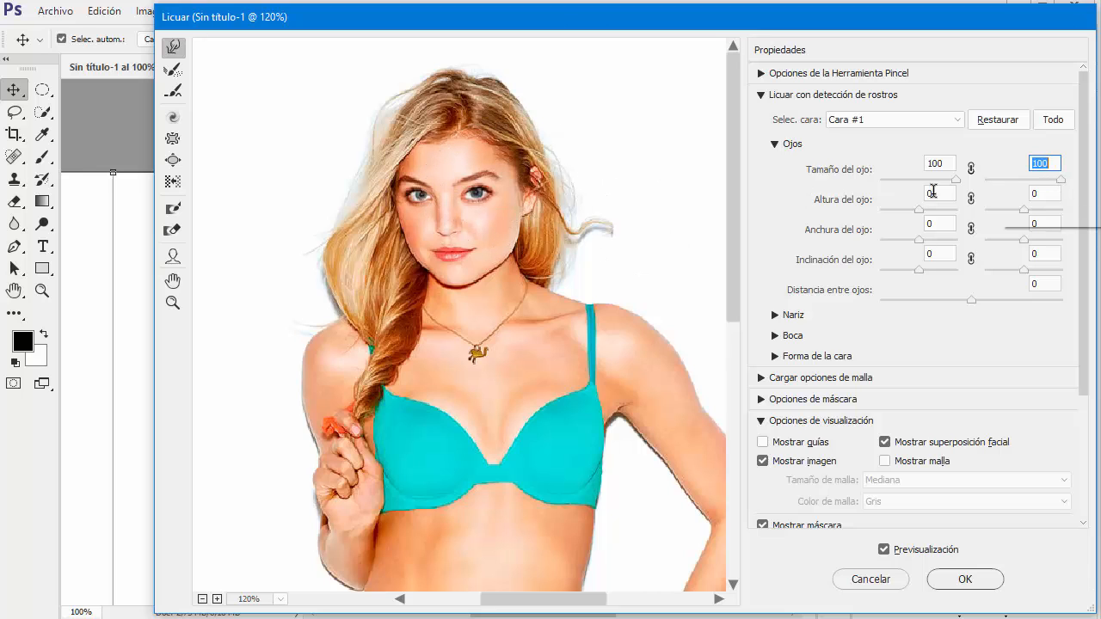
pyautogui.moveTo(919, 209); pyautogui.dragTo(1063, 212)
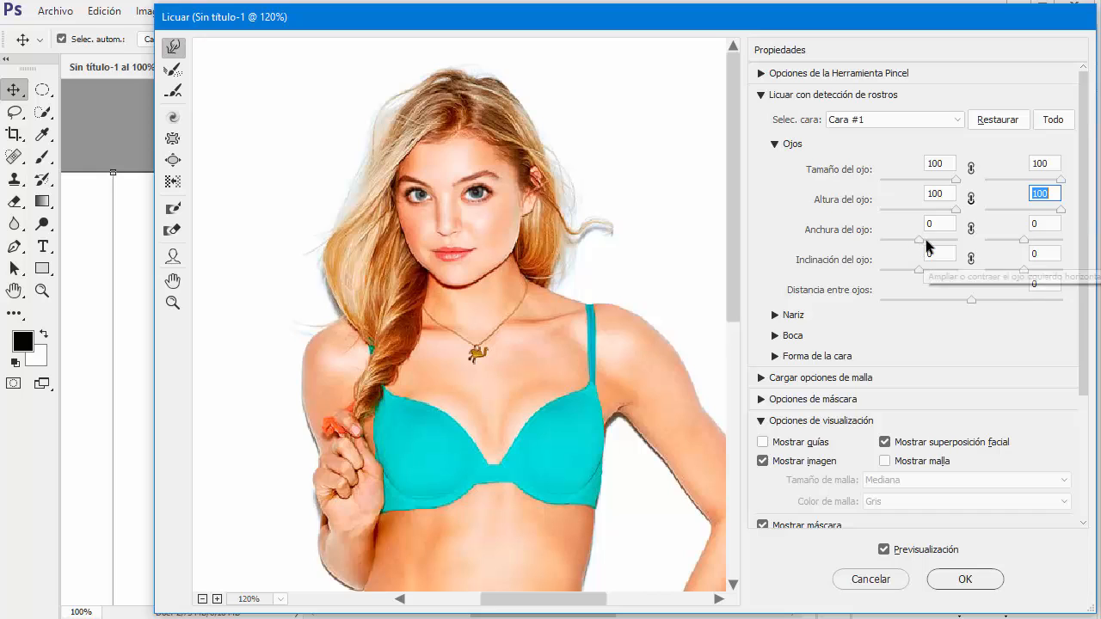
pyautogui.moveTo(920, 238); pyautogui.dragTo(1065, 246)
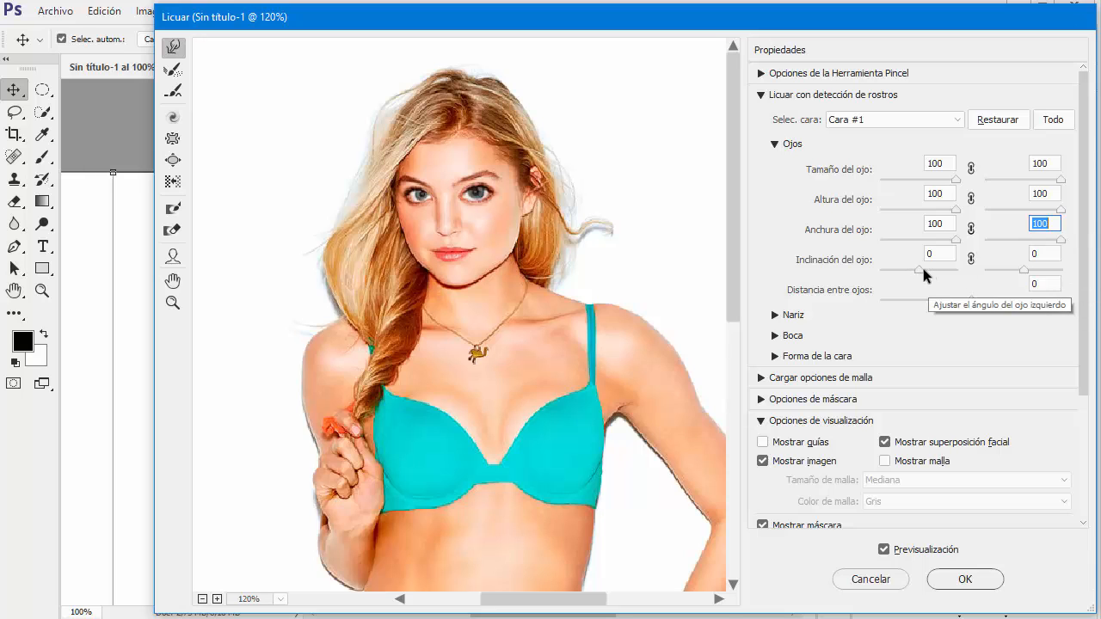
pyautogui.moveTo(923, 268); pyautogui.dragTo(927, 268)
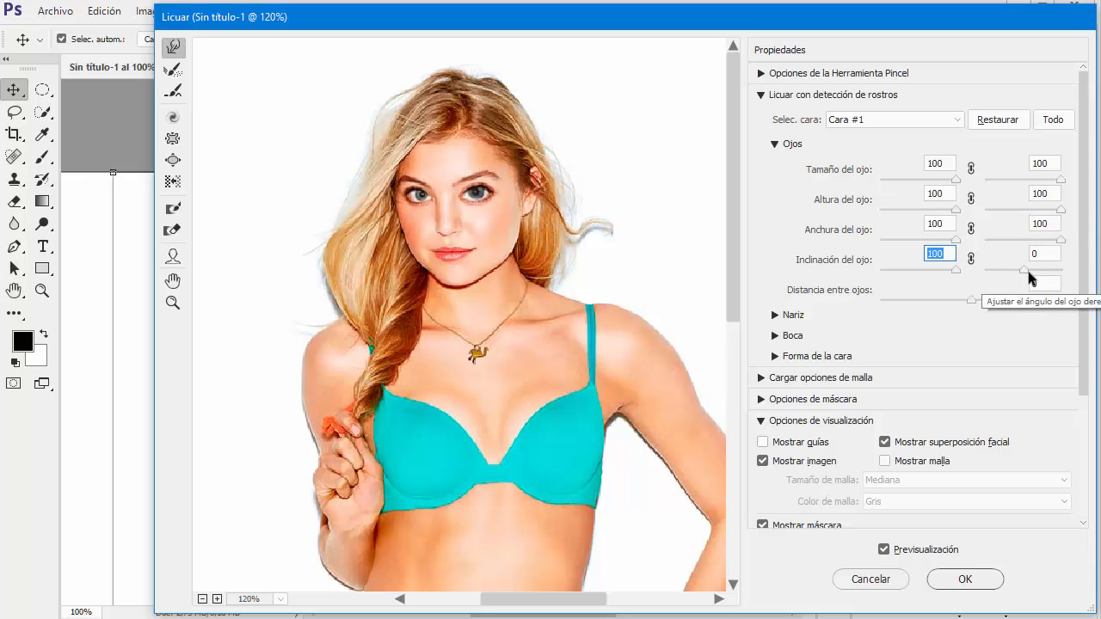
pyautogui.moveTo(1024, 270); pyautogui.dragTo(1072, 275)
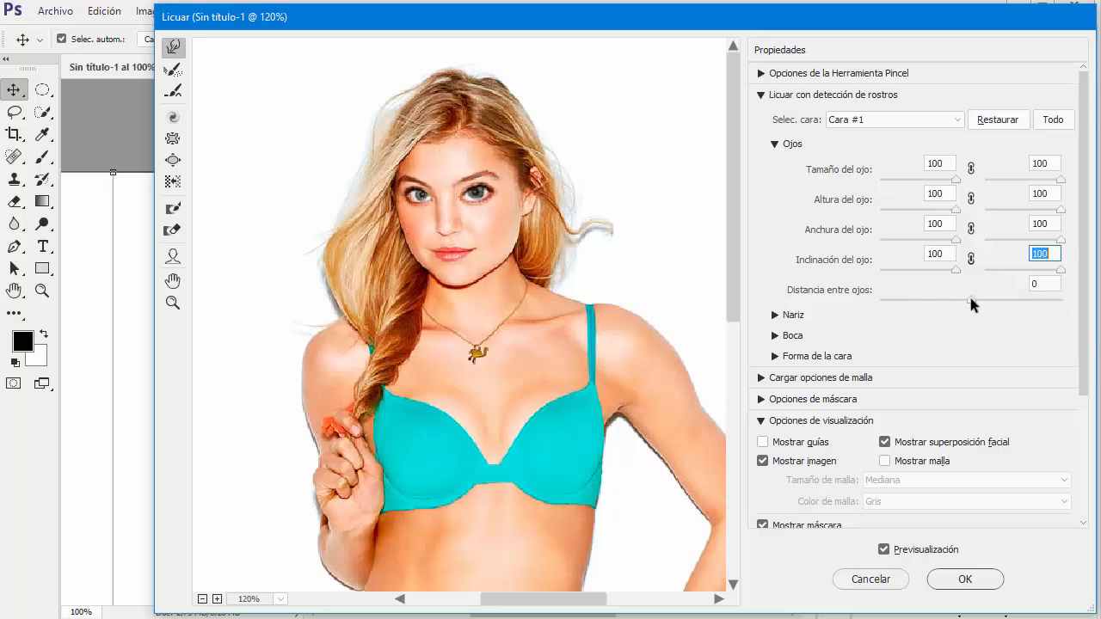
pyautogui.moveTo(970, 300)
pyautogui.mouseDown()
pyautogui.moveTo(1057, 298)
pyautogui.moveTo(876, 302)
pyautogui.moveTo(968, 308)
pyautogui.mouseUp()
pyautogui.click(775, 144)
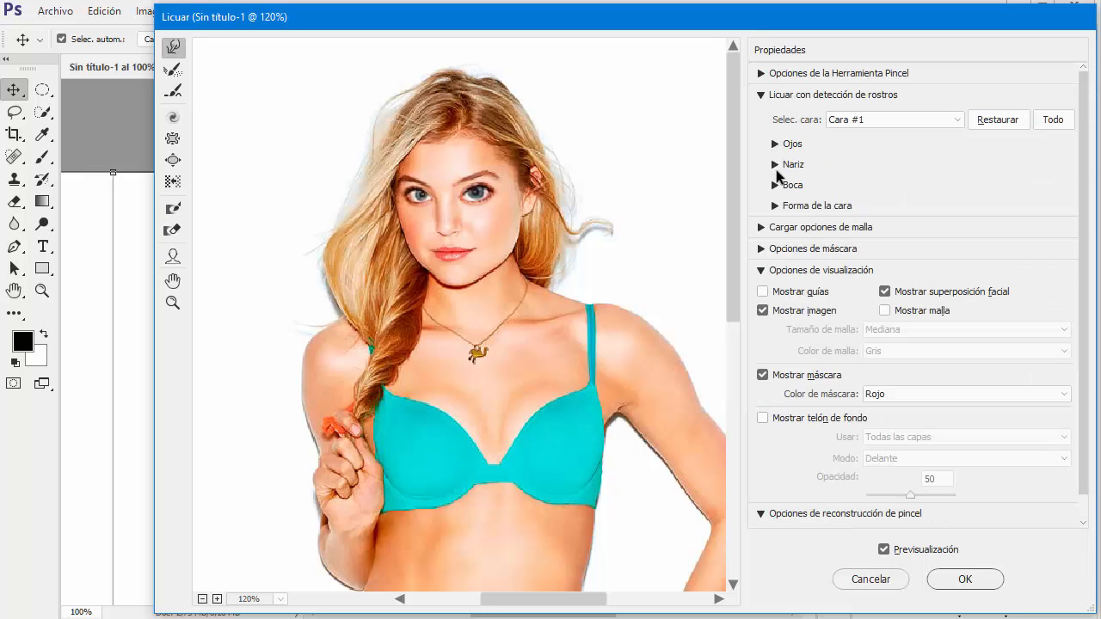
# Set the nose height to 28 and the nose width to -25 in the face-aware settings
pyautogui.click(775, 165)
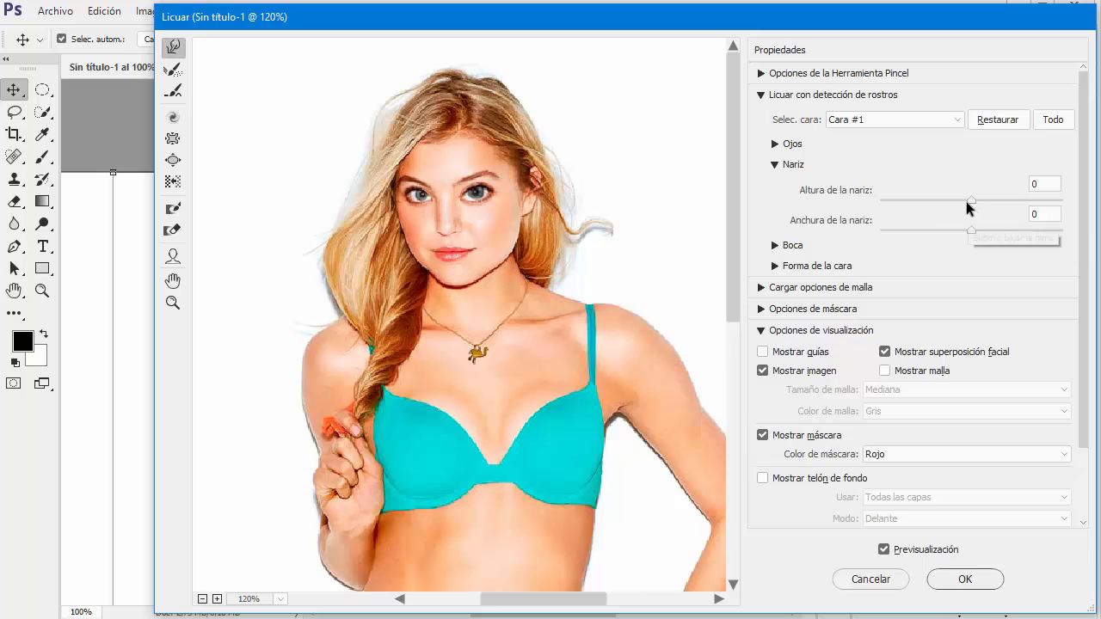
pyautogui.moveTo(972, 199)
pyautogui.mouseDown()
pyautogui.moveTo(954, 206)
pyautogui.moveTo(970, 207)
pyautogui.mouseUp()
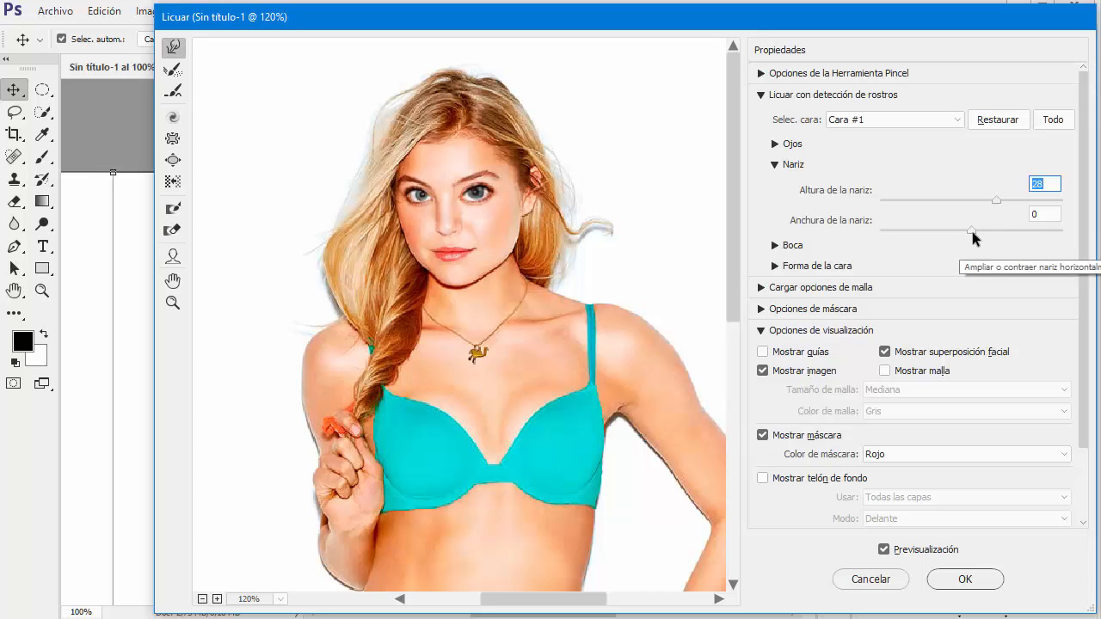
pyautogui.moveTo(972, 231); pyautogui.dragTo(928, 234)
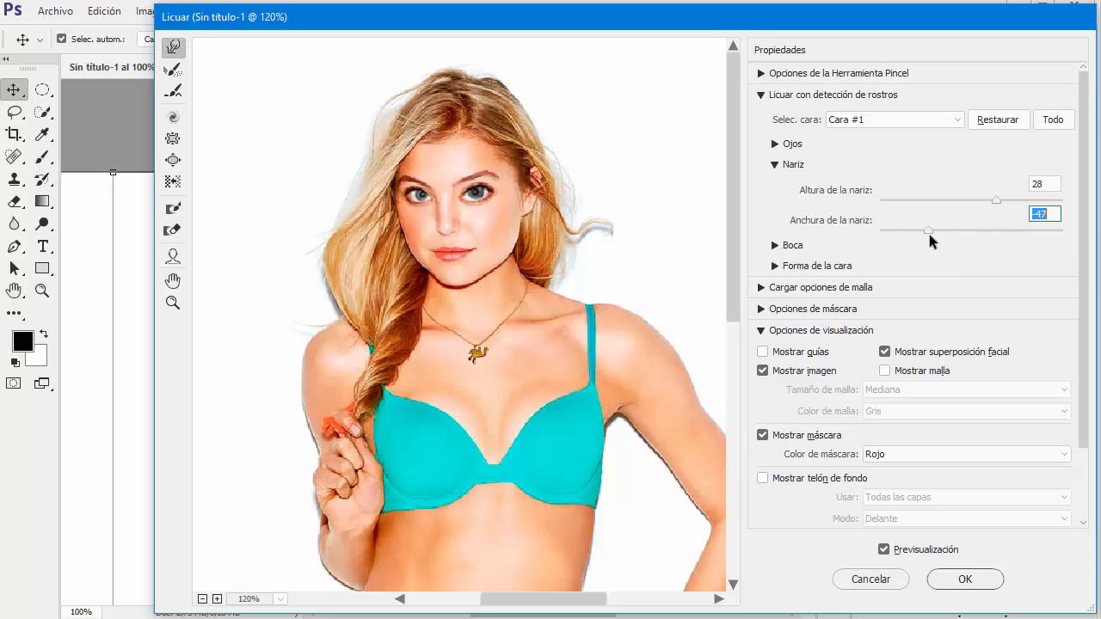
pyautogui.click(775, 165)
# Set the mouth's smile to 2, upper lip to 97, lower lip to -100, and mouth width and height to 100
pyautogui.click(775, 186)
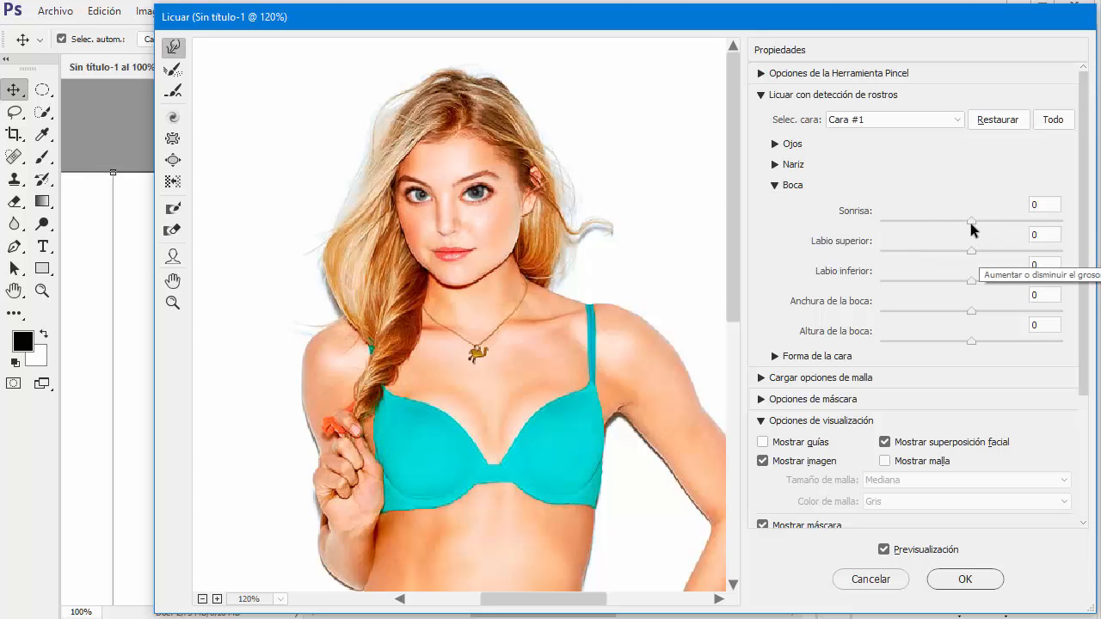
pyautogui.moveTo(971, 222); pyautogui.dragTo(1059, 258)
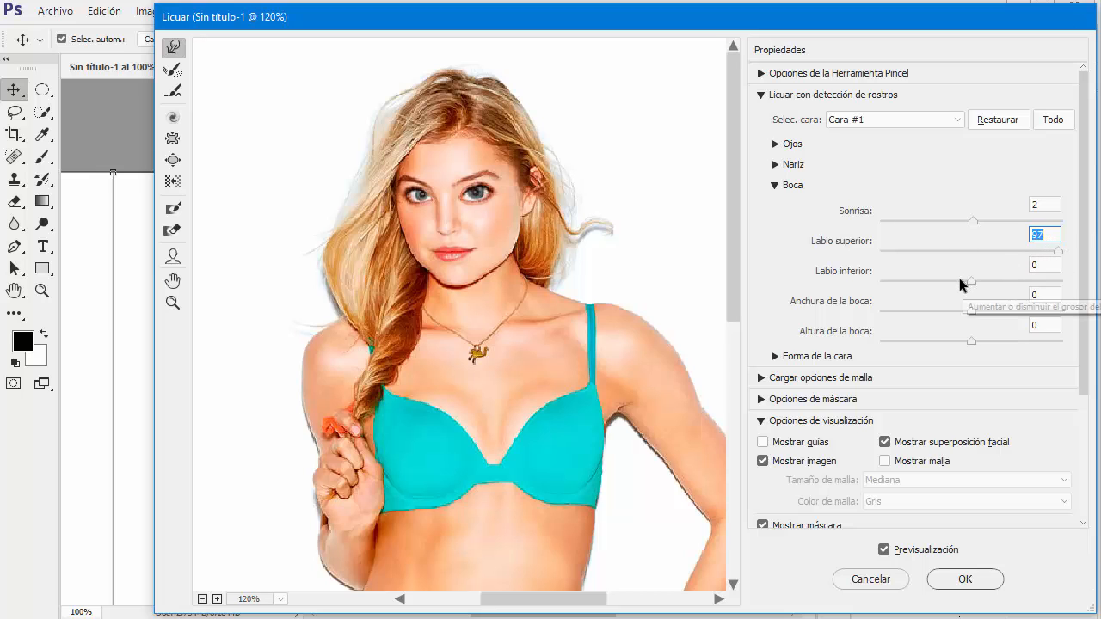
pyautogui.moveTo(971, 282); pyautogui.dragTo(1041, 280)
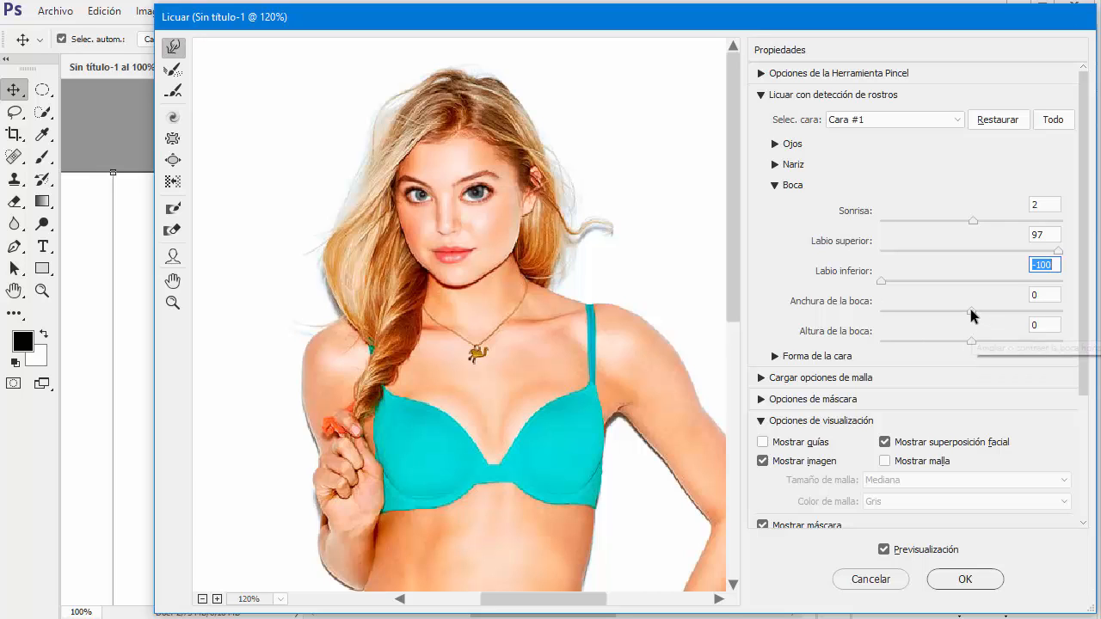
pyautogui.moveTo(971, 311); pyautogui.dragTo(1075, 316)
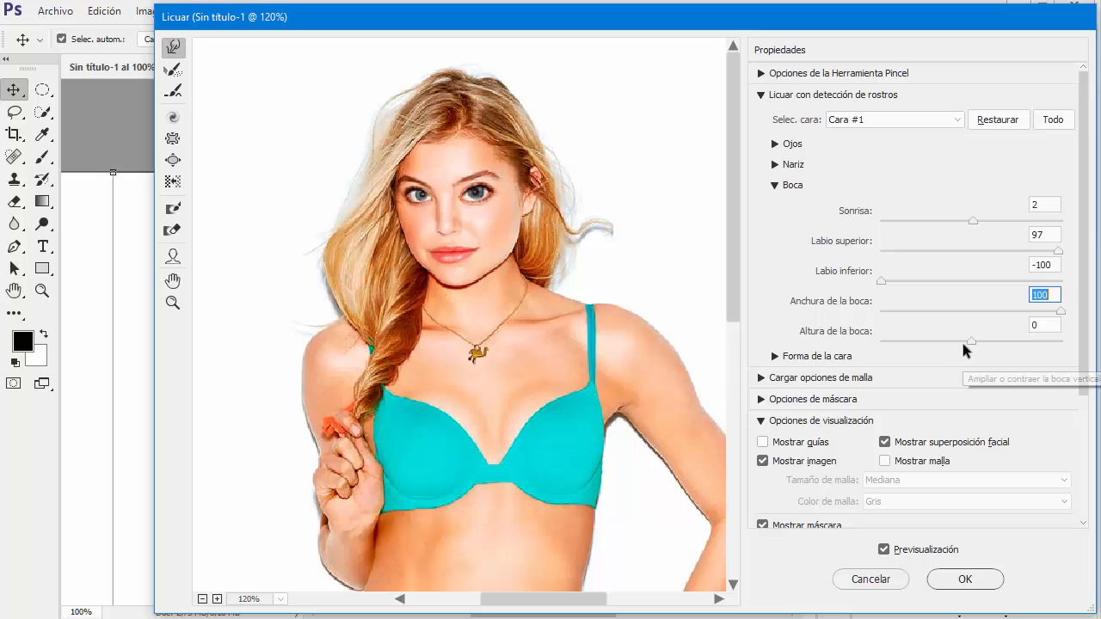
pyautogui.moveTo(966, 341); pyautogui.dragTo(1030, 339)
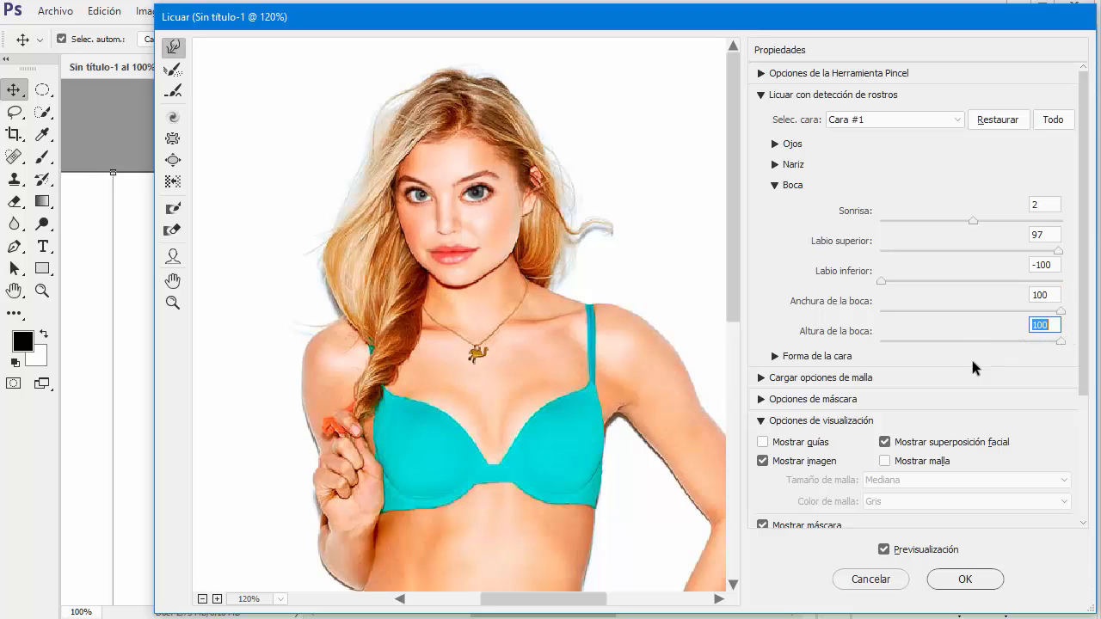
pyautogui.click(774, 185)
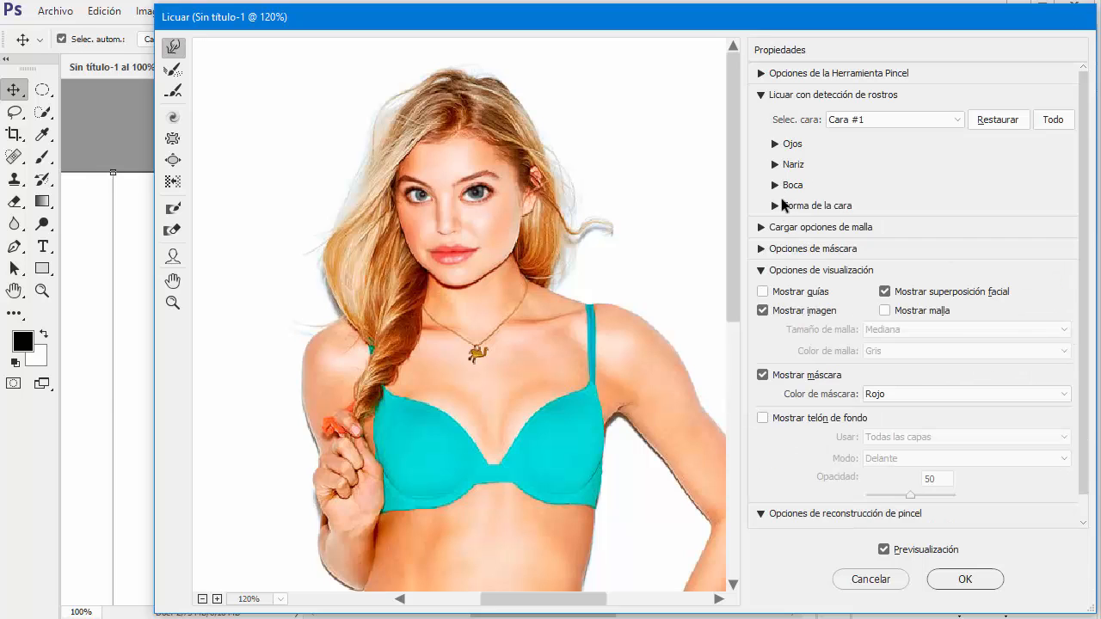
# Set the face width to -84 in the face shape settings and apply the Liquify filter
pyautogui.click(775, 206)
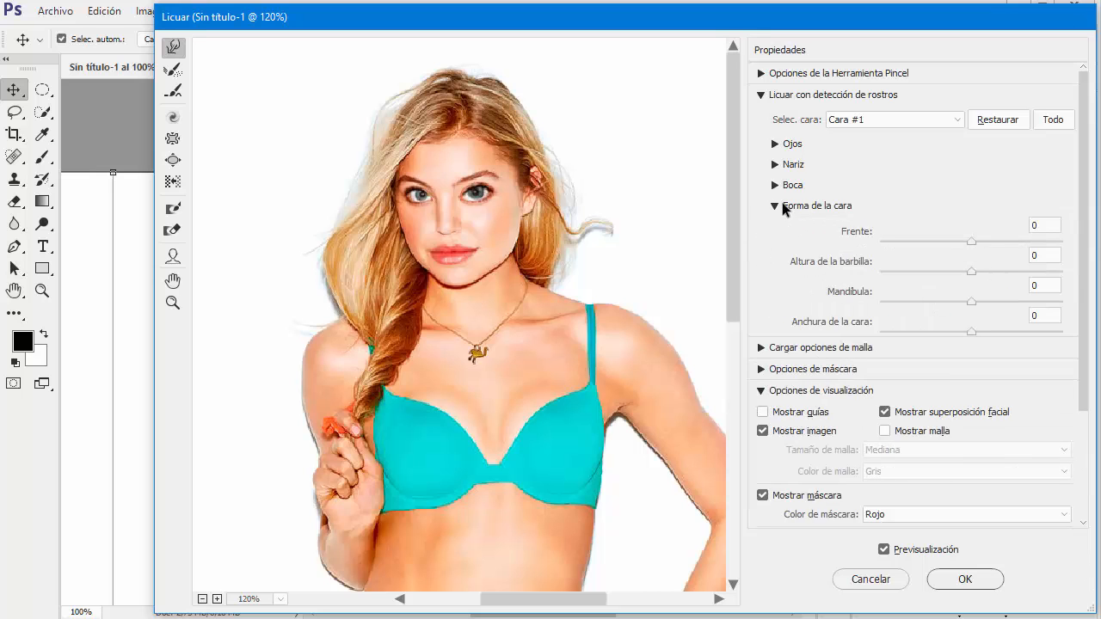
pyautogui.moveTo(971, 331); pyautogui.dragTo(893, 336)
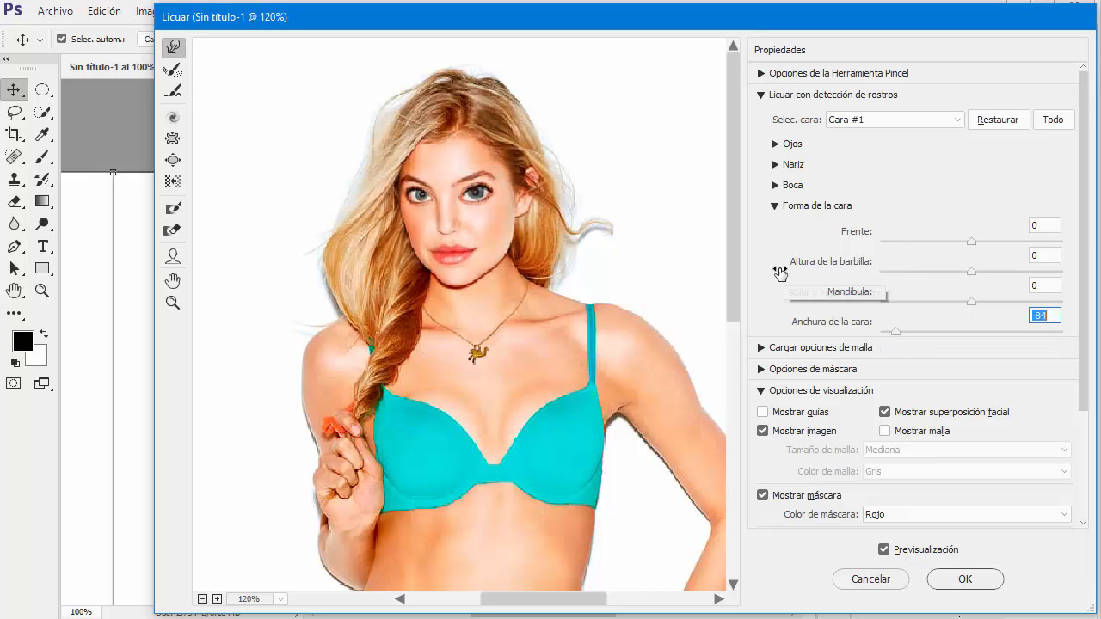
pyautogui.click(774, 207)
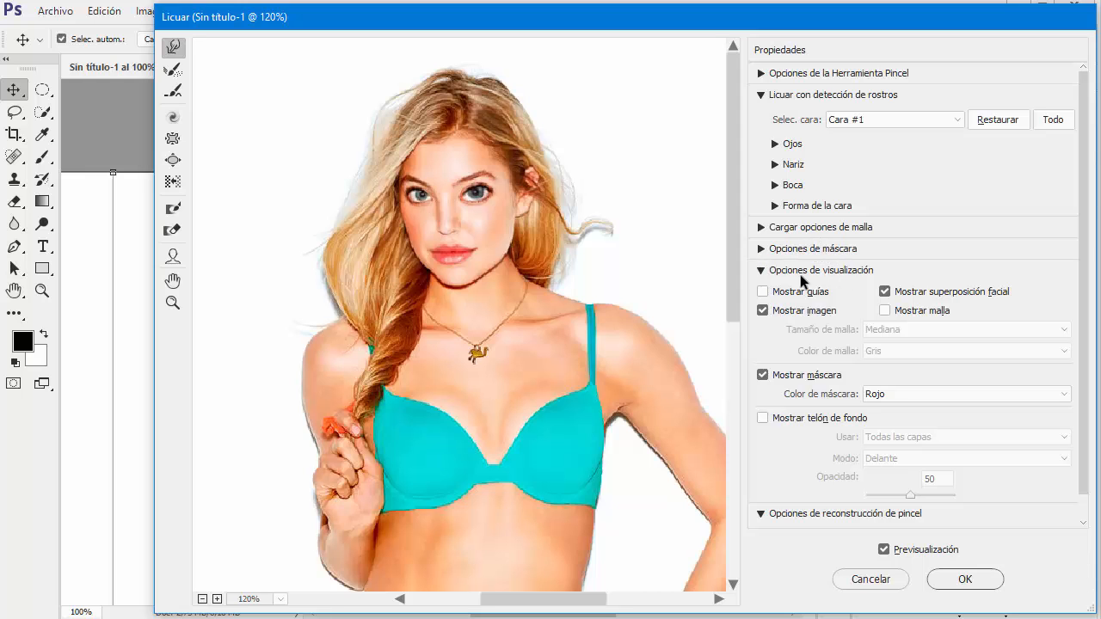
pyautogui.click(965, 579)
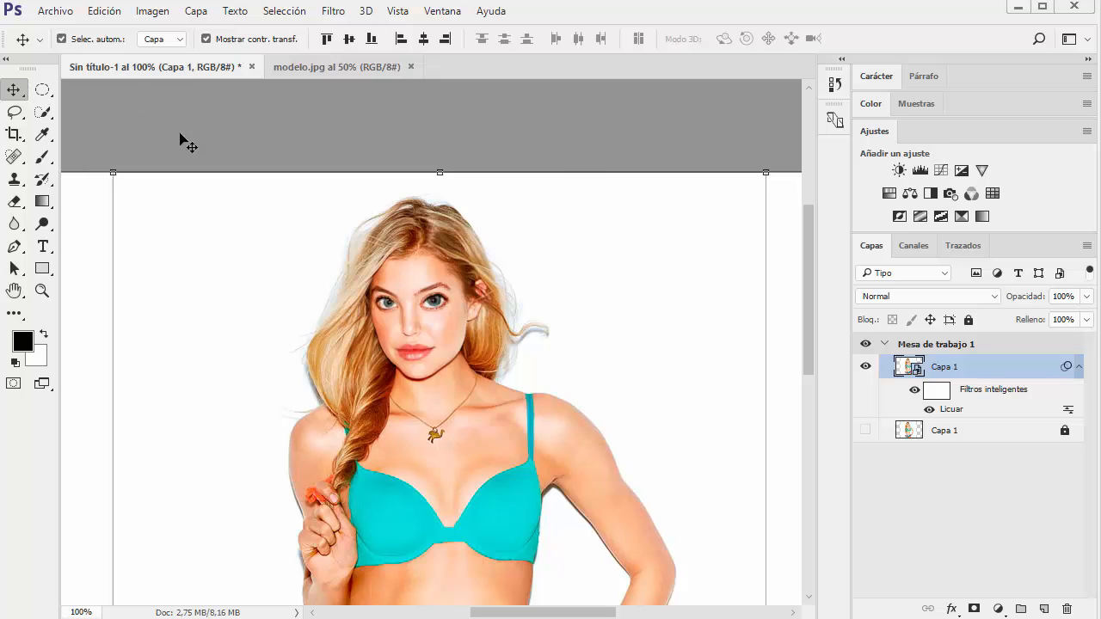
# Hide the liquified smart object layer, then show and unlock the original model layer below it to compare the faces
pyautogui.click(865, 367)
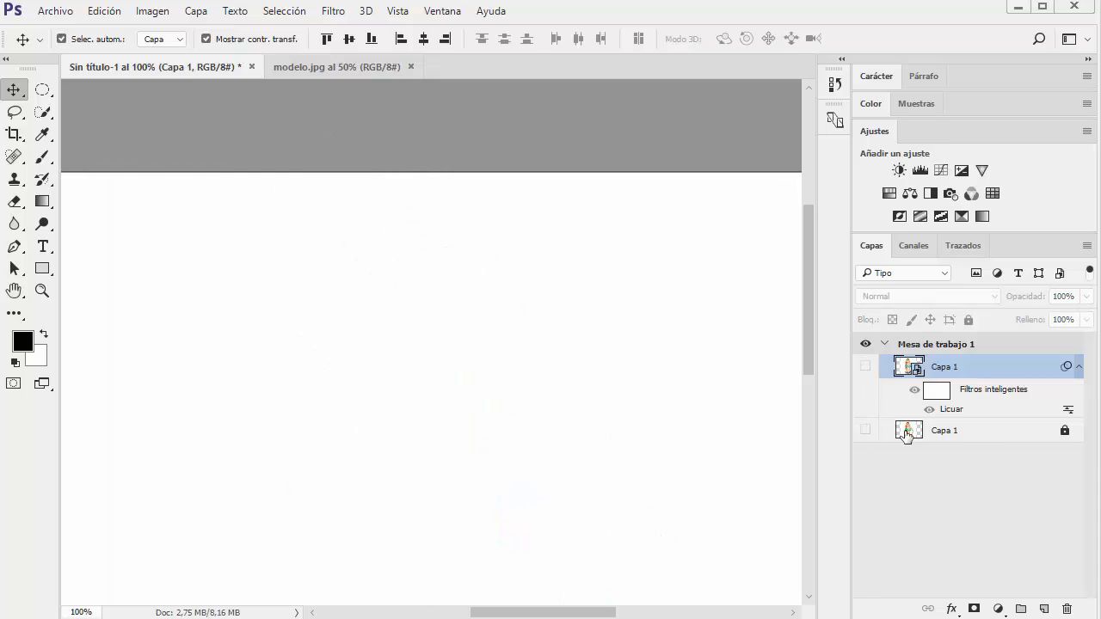
pyautogui.click(865, 433)
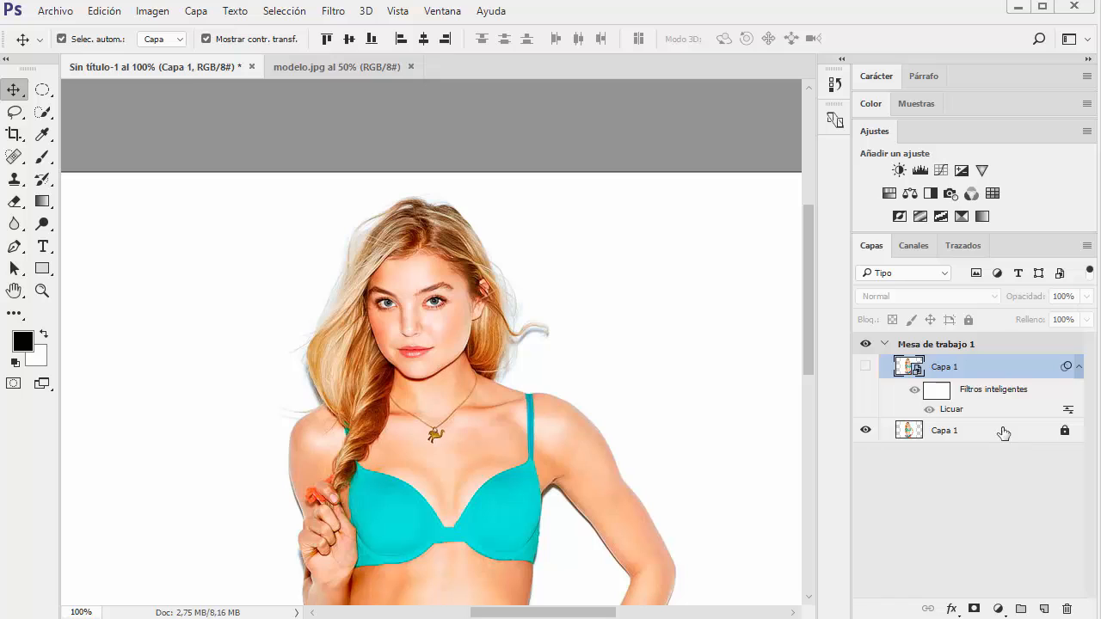
pyautogui.click(994, 435)
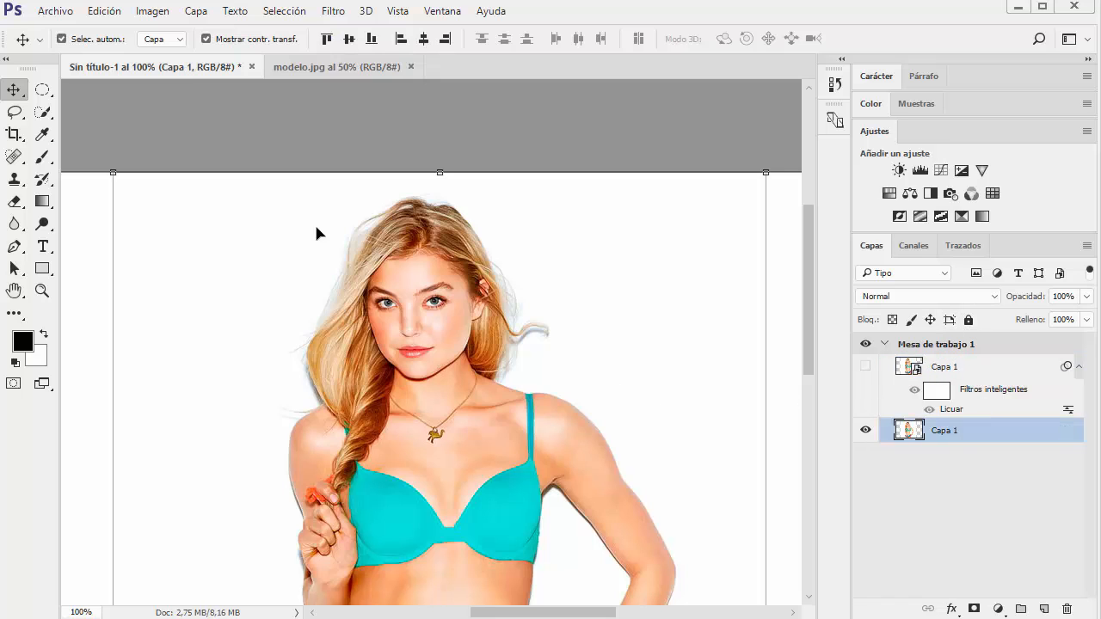
# Display the Creative Cloud Libraries panel to view its contents and Adobe Stock search, and hide it again
pyautogui.click(424, 12)
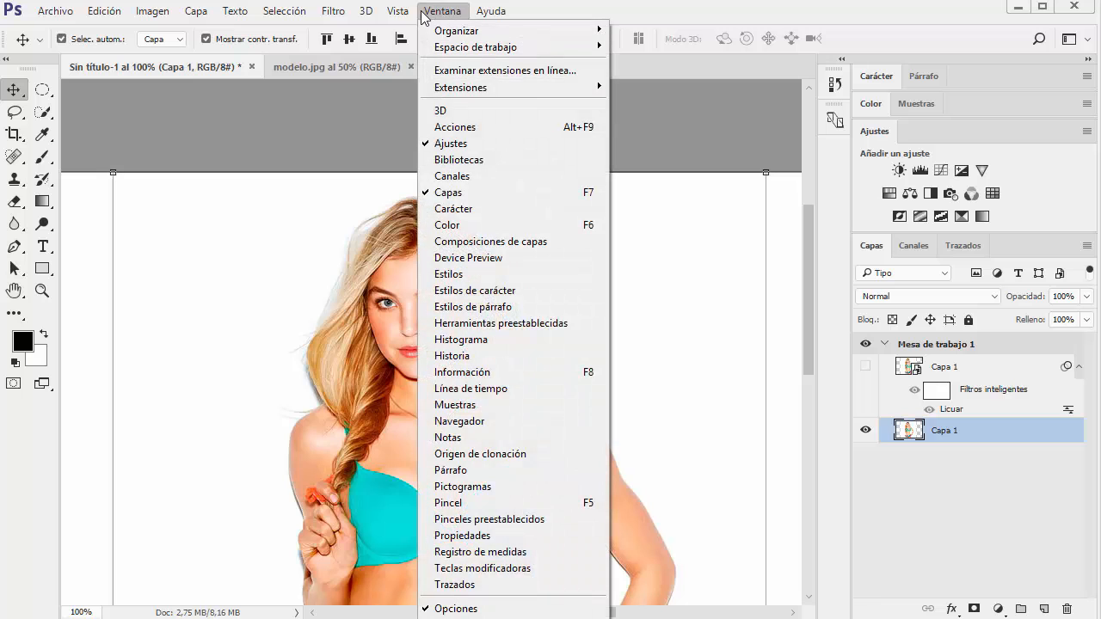
pyautogui.click(473, 159)
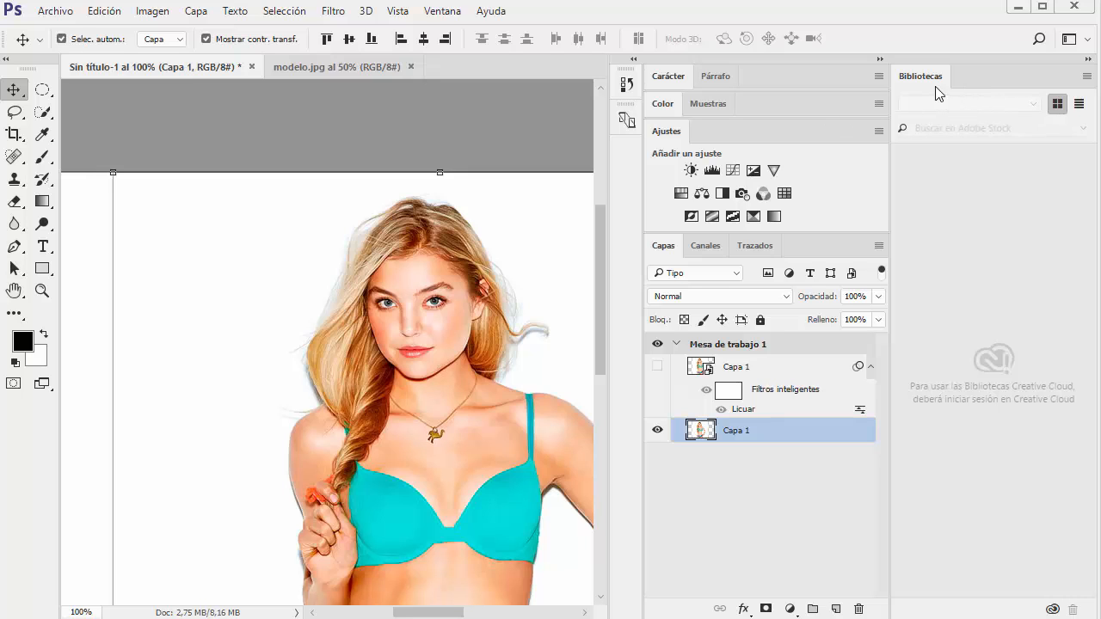
pyautogui.click(443, 11)
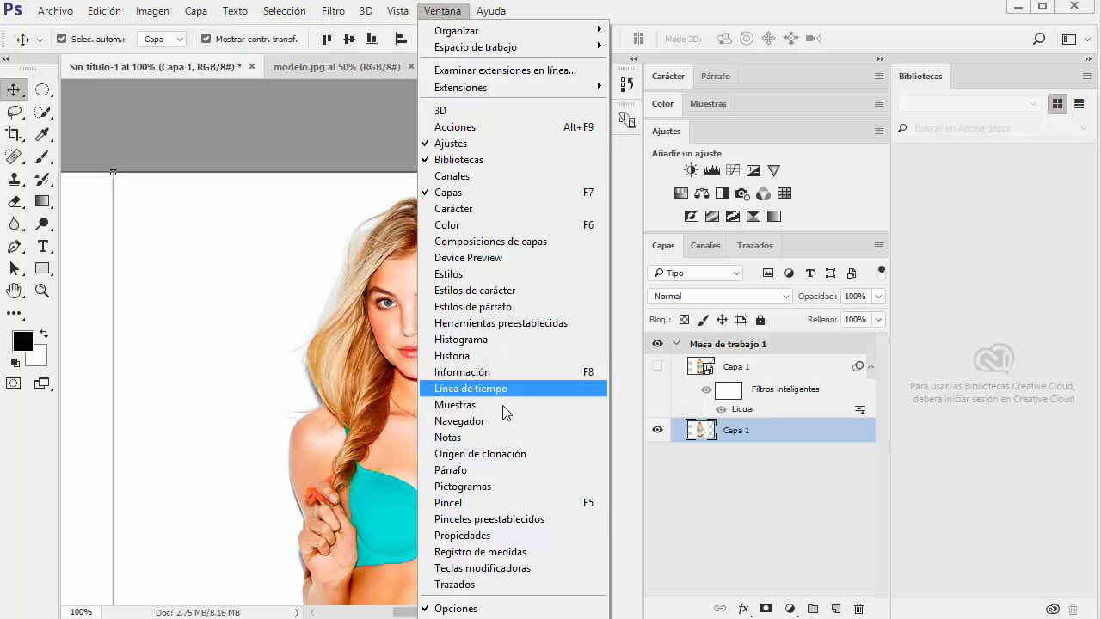
pyautogui.click(464, 160)
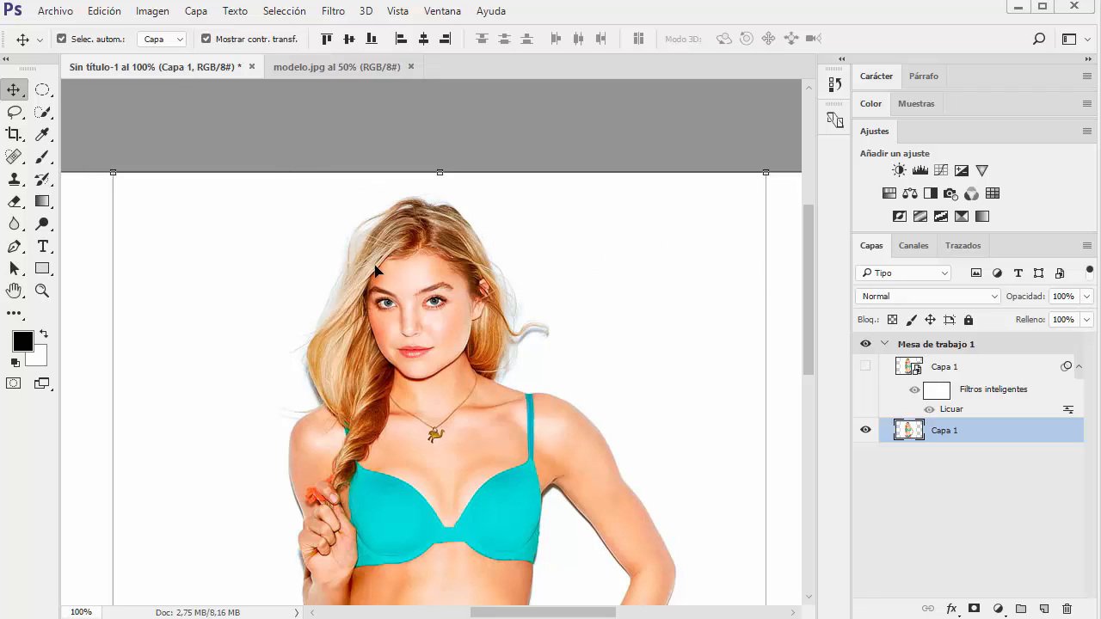
# Open the raw photo 1.NEF from the Imágenes folder in Camera Raw
pyautogui.click(55, 10)
pyautogui.click(62, 46)
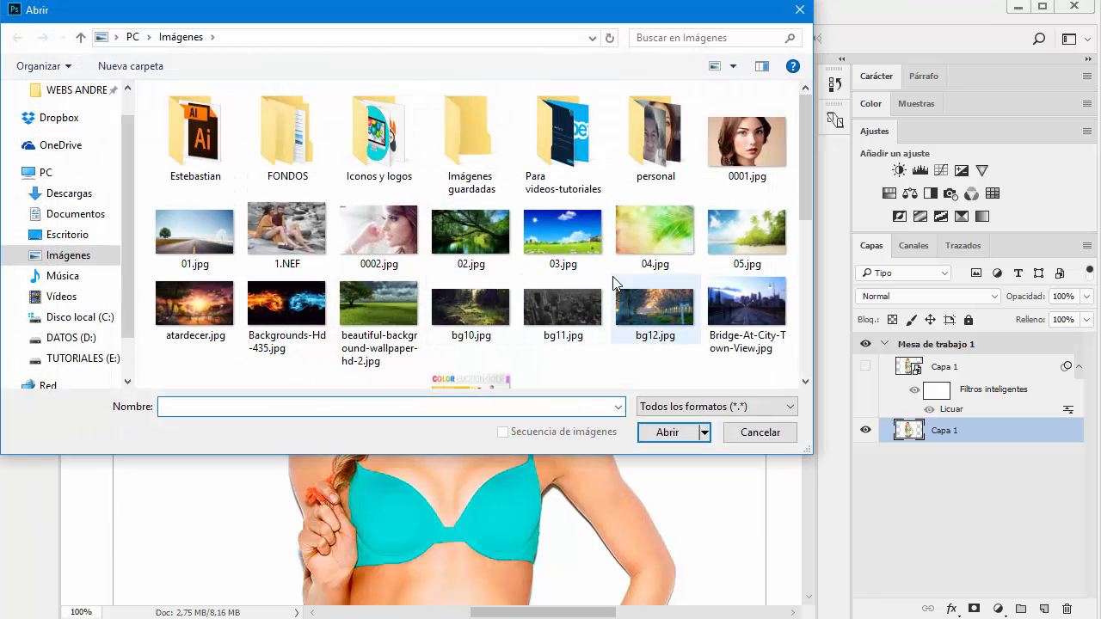
pyautogui.scroll(-3, 614, 284)
pyautogui.scroll(3, 614, 283)
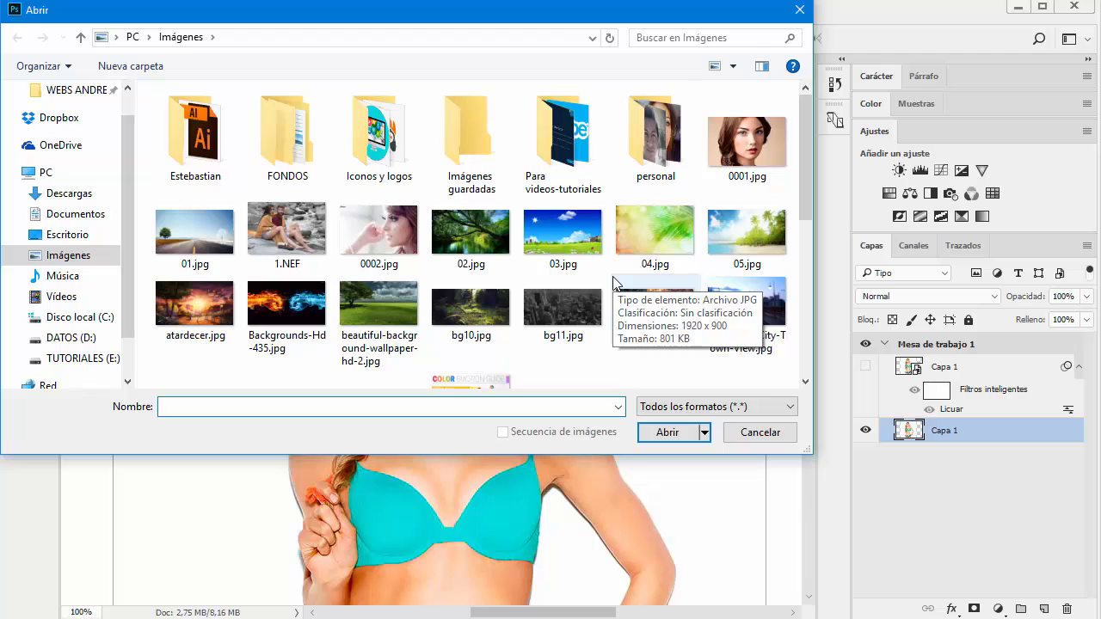
pyautogui.doubleClick(289, 224)
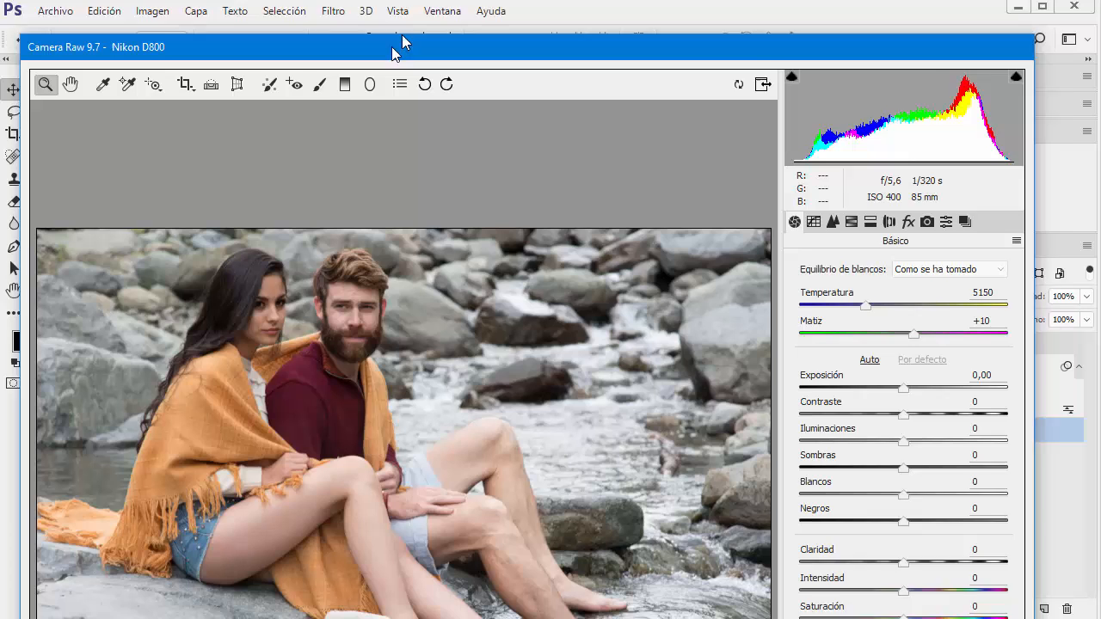
# Reposition the Camera Raw window to examine its tools and basic adjustments, and close it
pyautogui.moveTo(393, 44); pyautogui.dragTo(385, 20)
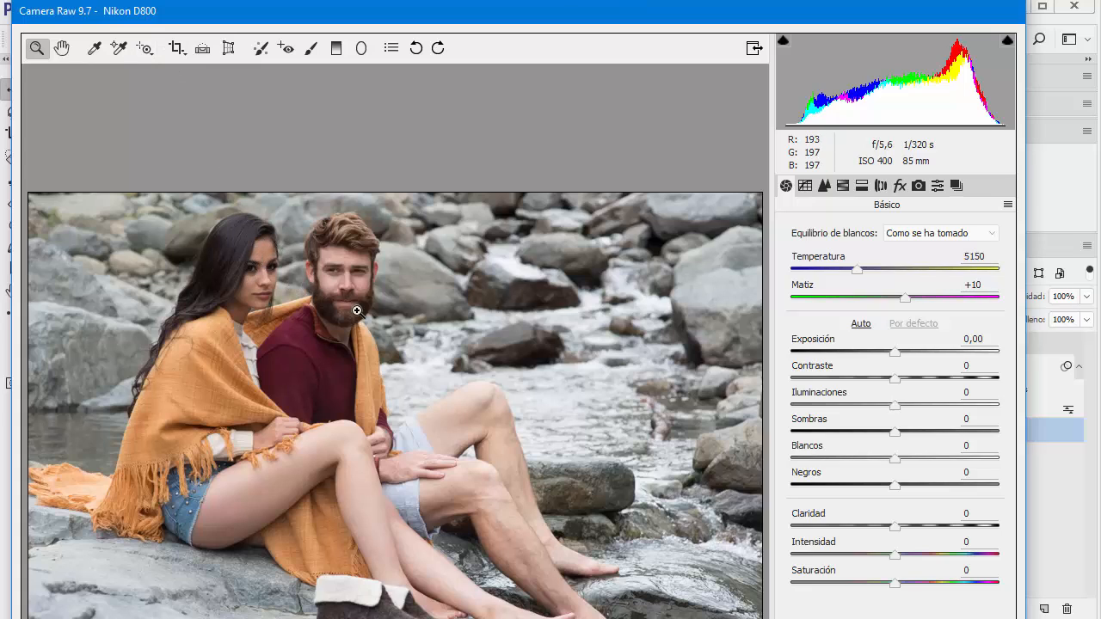
pyautogui.moveTo(558, 14); pyautogui.dragTo(561, 46)
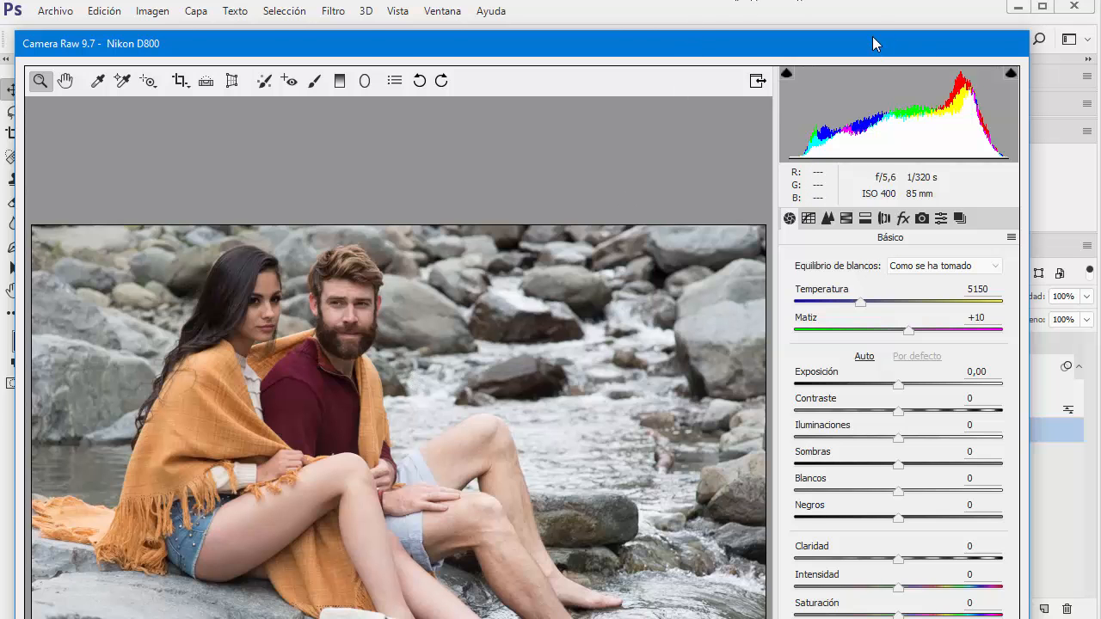
pyautogui.moveTo(872, 44); pyautogui.dragTo(924, 15)
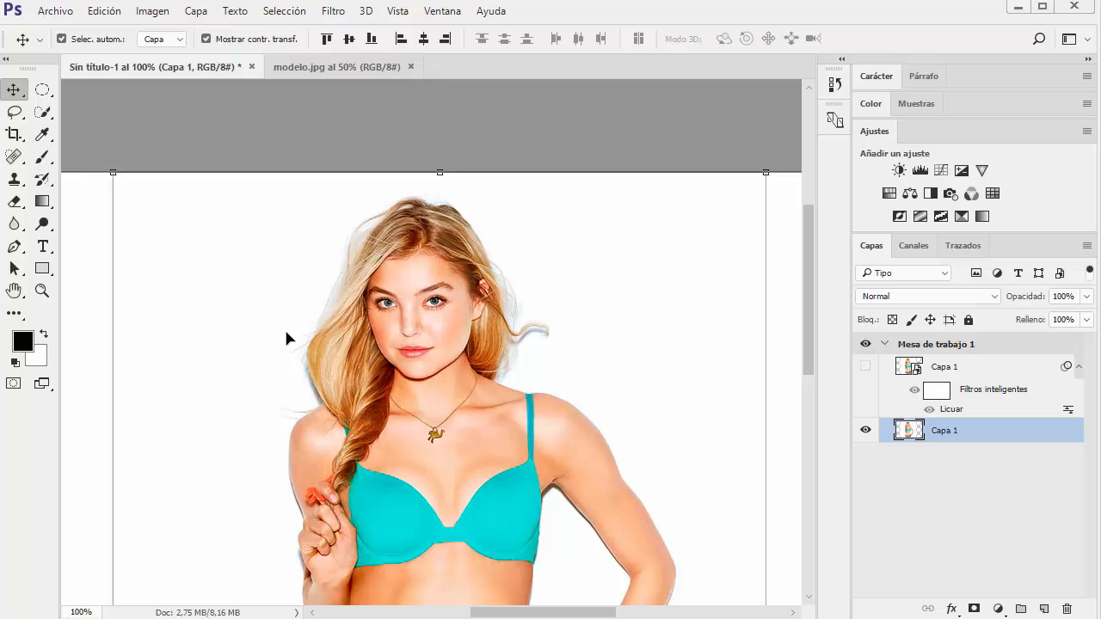
# Open the Interface preferences and reposition the dialog so all its appearance settings are in view
pyautogui.moveTo(280, 348); pyautogui.dragTo(304, 285)
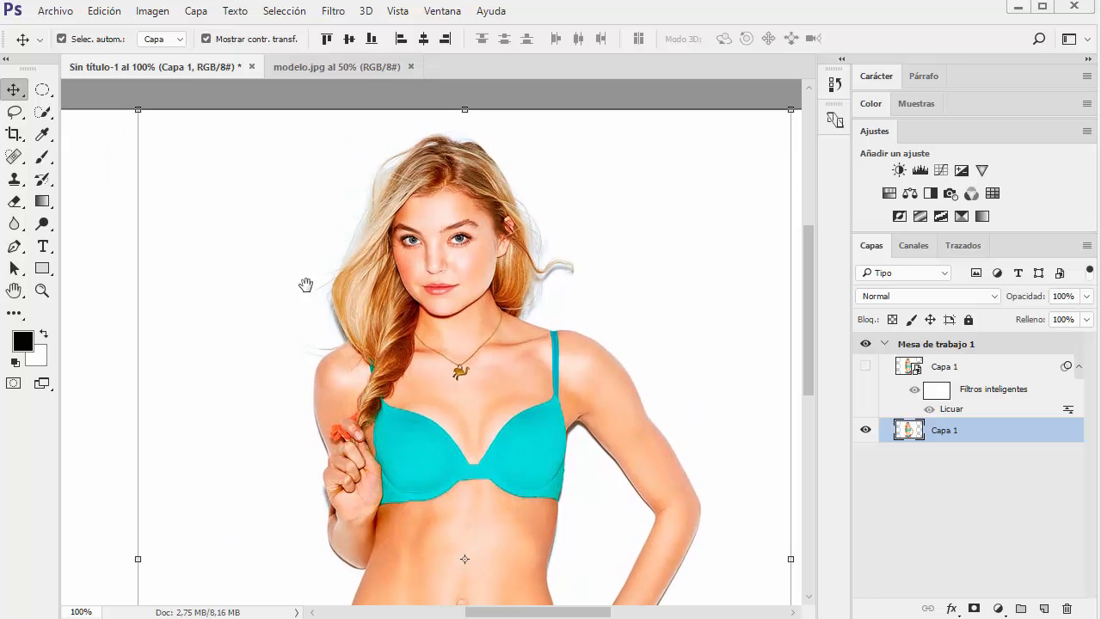
pyautogui.click(64, 12)
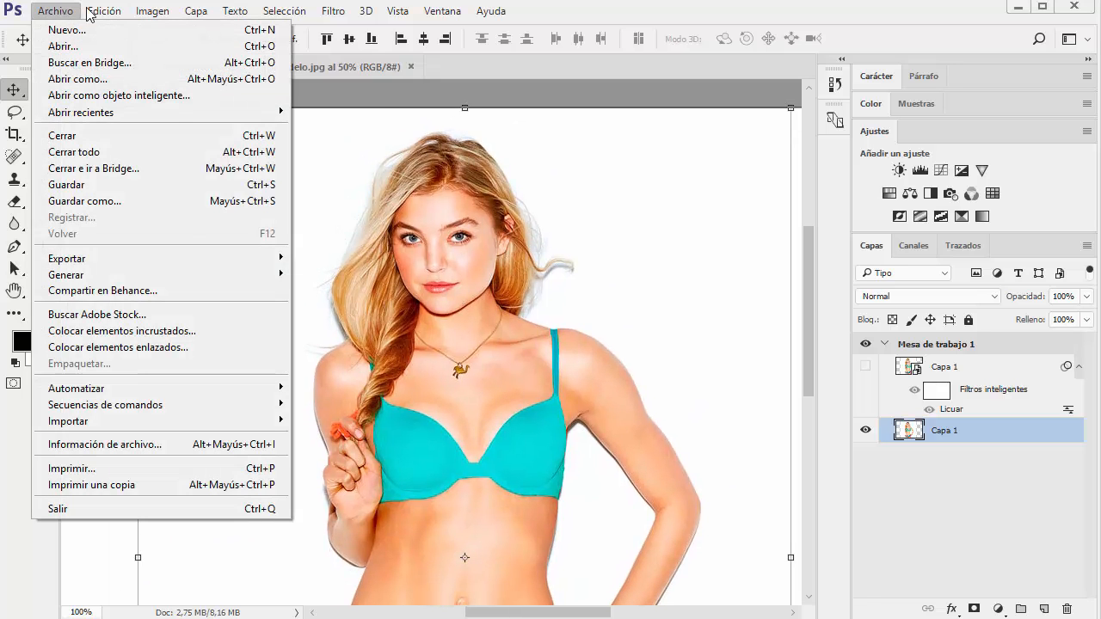
pyautogui.moveTo(101, 13)
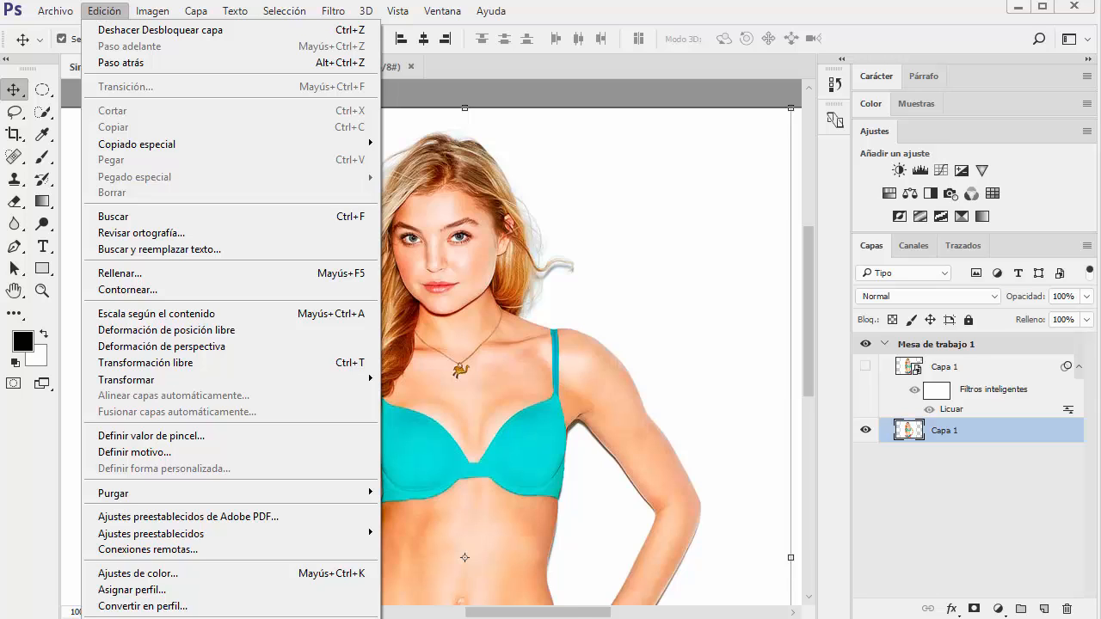
pyautogui.moveTo(137, 618)
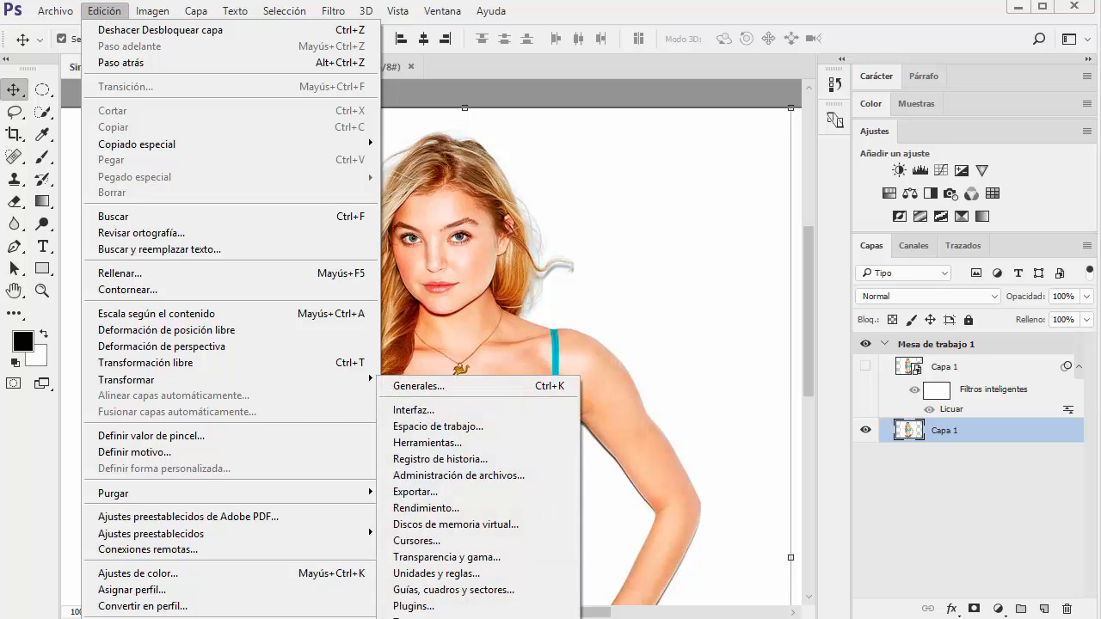
pyautogui.click(416, 411)
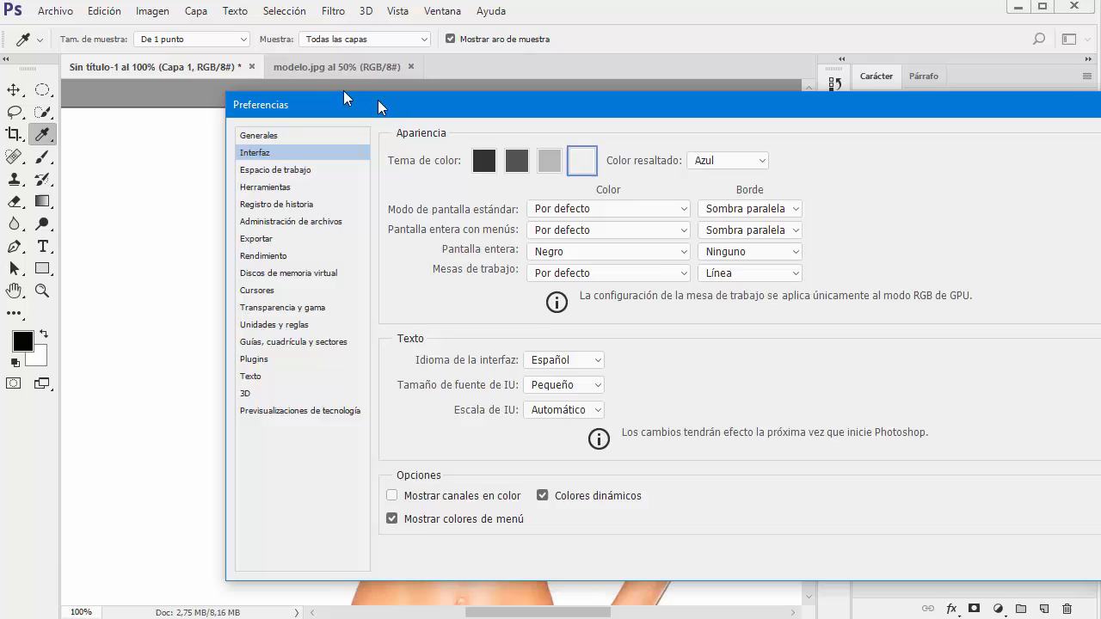
pyautogui.moveTo(378, 106); pyautogui.dragTo(182, 76)
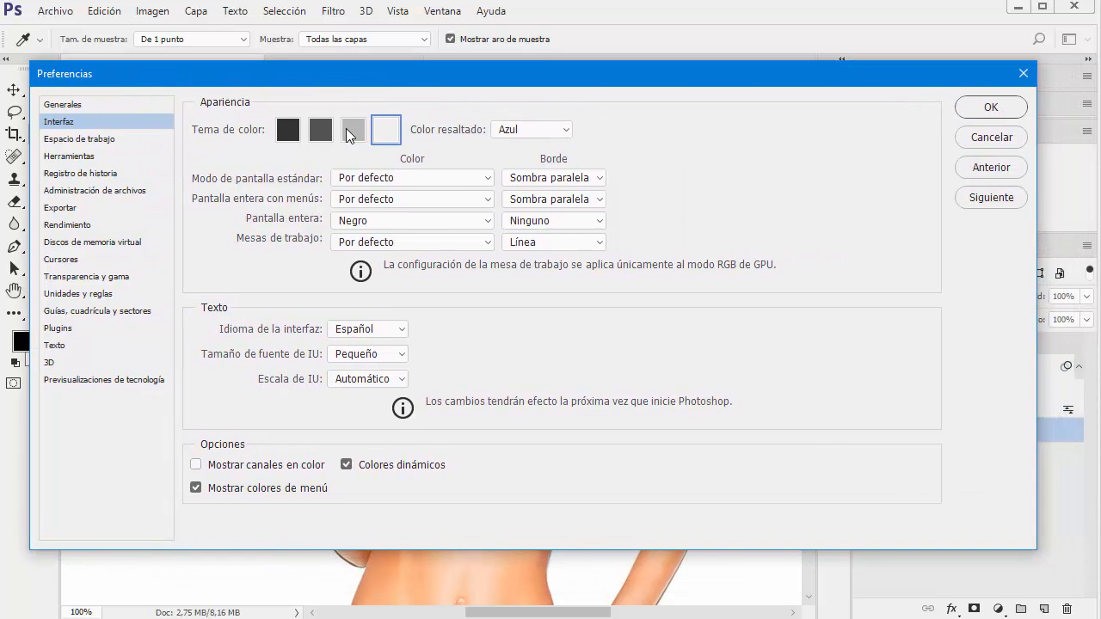
# Preview the light gray and darkest color themes for the interface, and restore the lightest theme
pyautogui.click(356, 131)
pyautogui.click(288, 130)
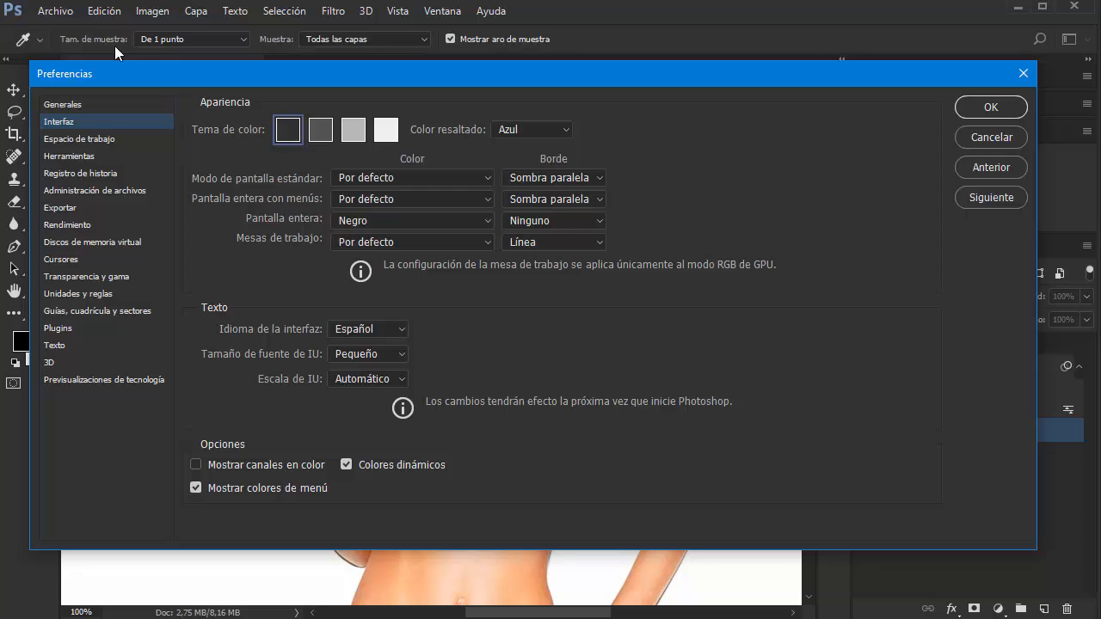
pyautogui.click(352, 130)
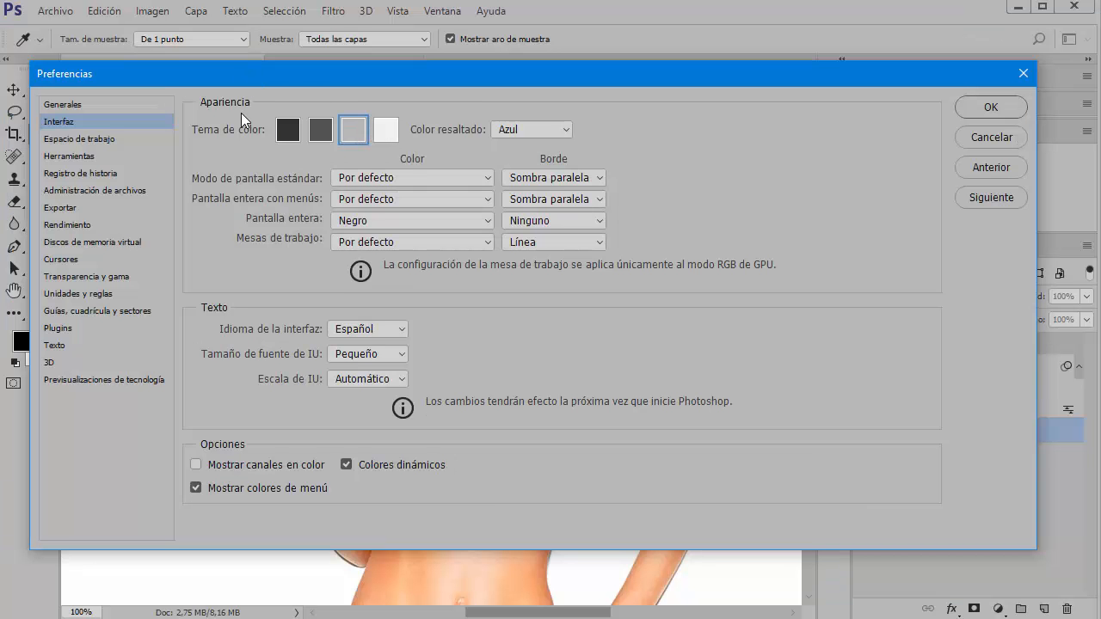
pyautogui.click(386, 131)
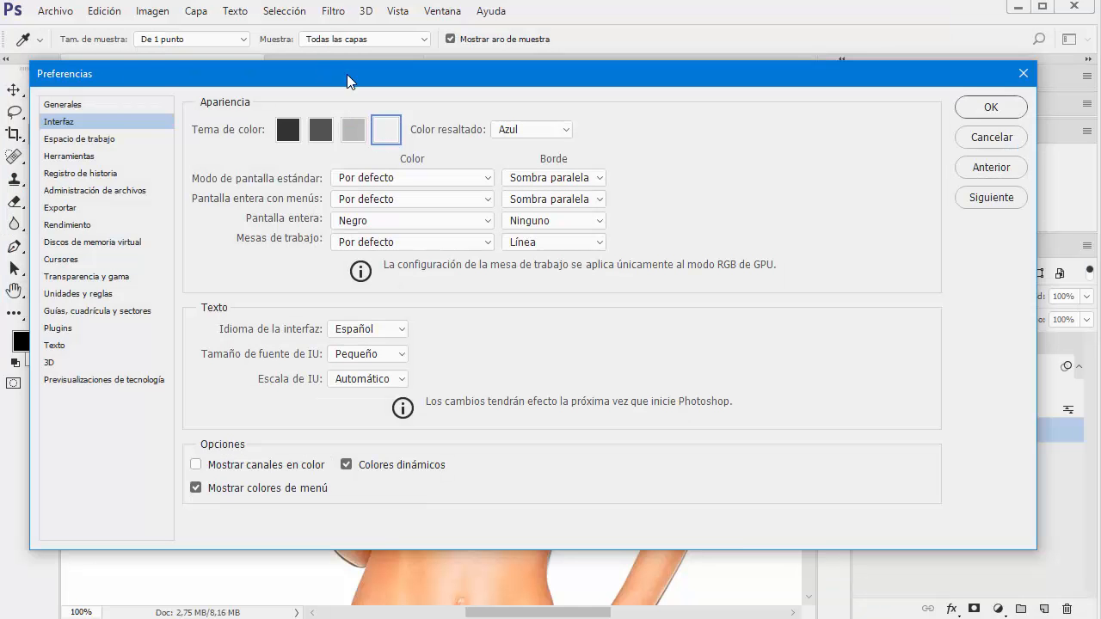
# Examine the highlight color options, moving the Preferences dialog aside to inspect the surrounding tools and layers
pyautogui.click(559, 133)
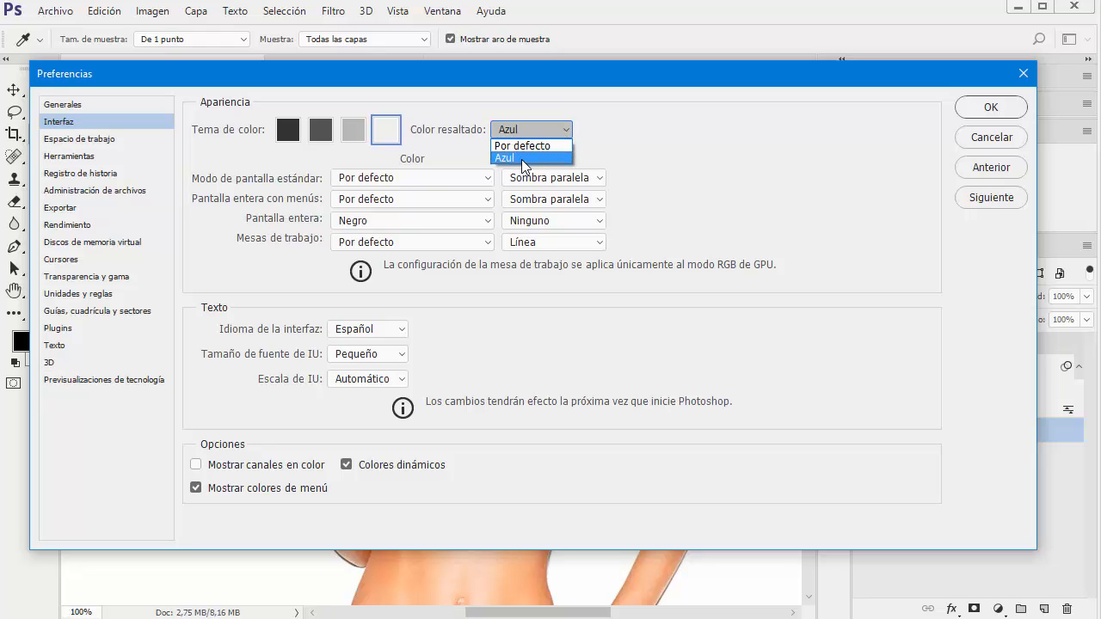
pyautogui.click(567, 63)
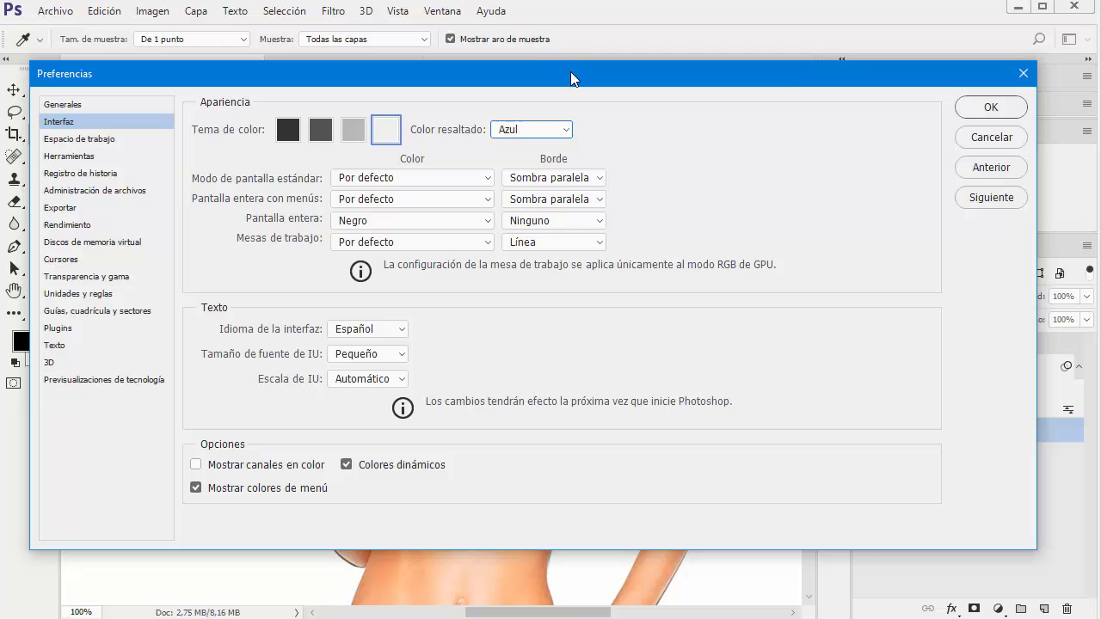
pyautogui.moveTo(570, 72); pyautogui.dragTo(535, 46)
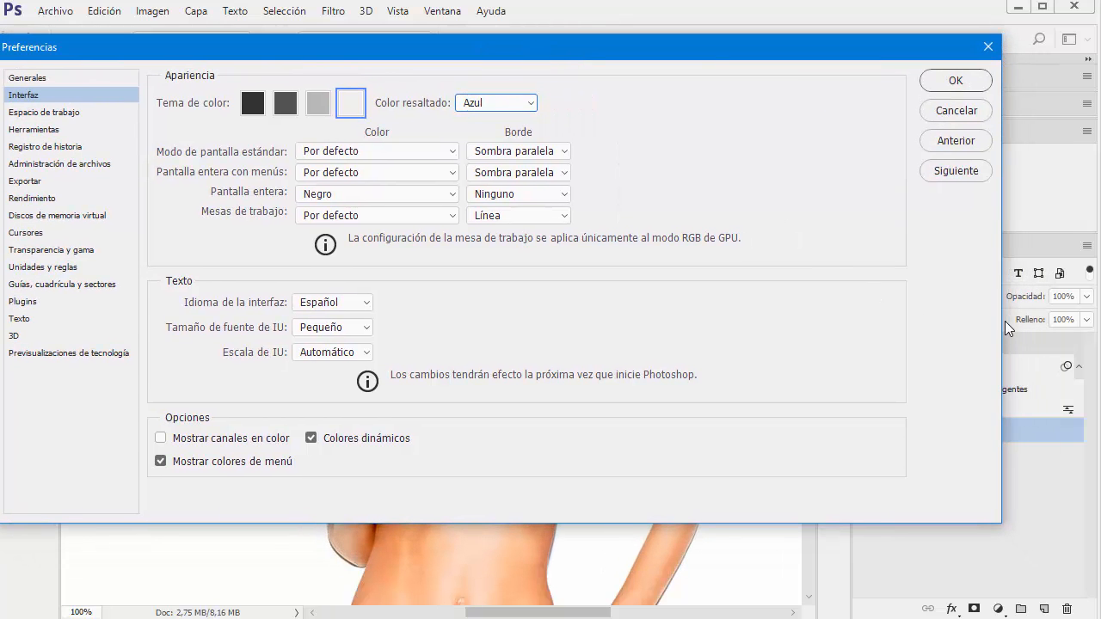
pyautogui.moveTo(707, 52); pyautogui.dragTo(792, 57)
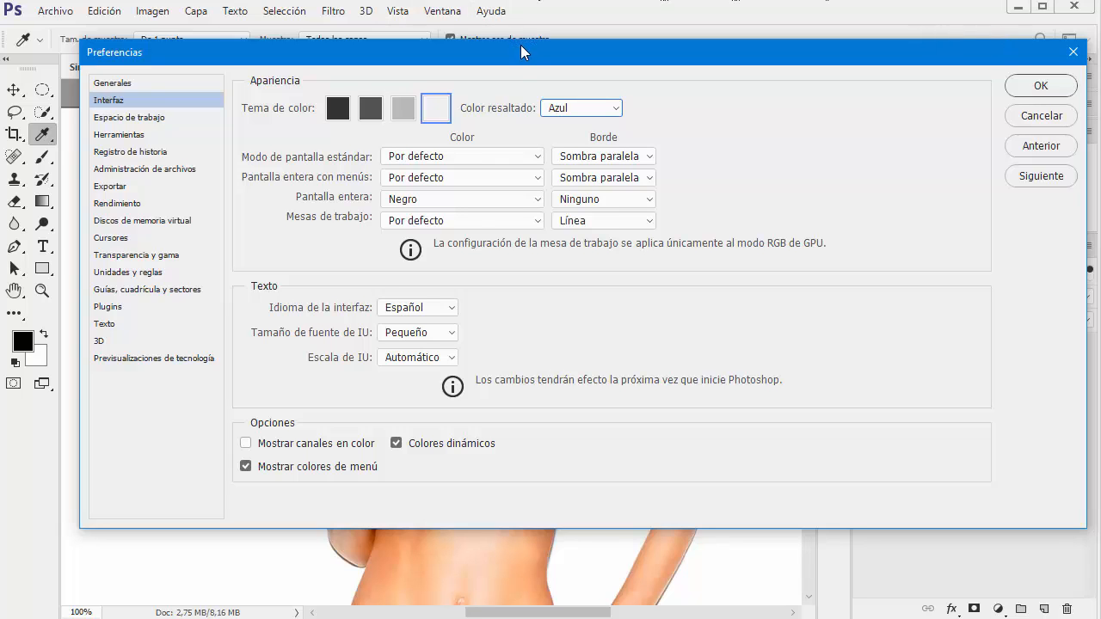
pyautogui.moveTo(520, 45); pyautogui.dragTo(516, 64)
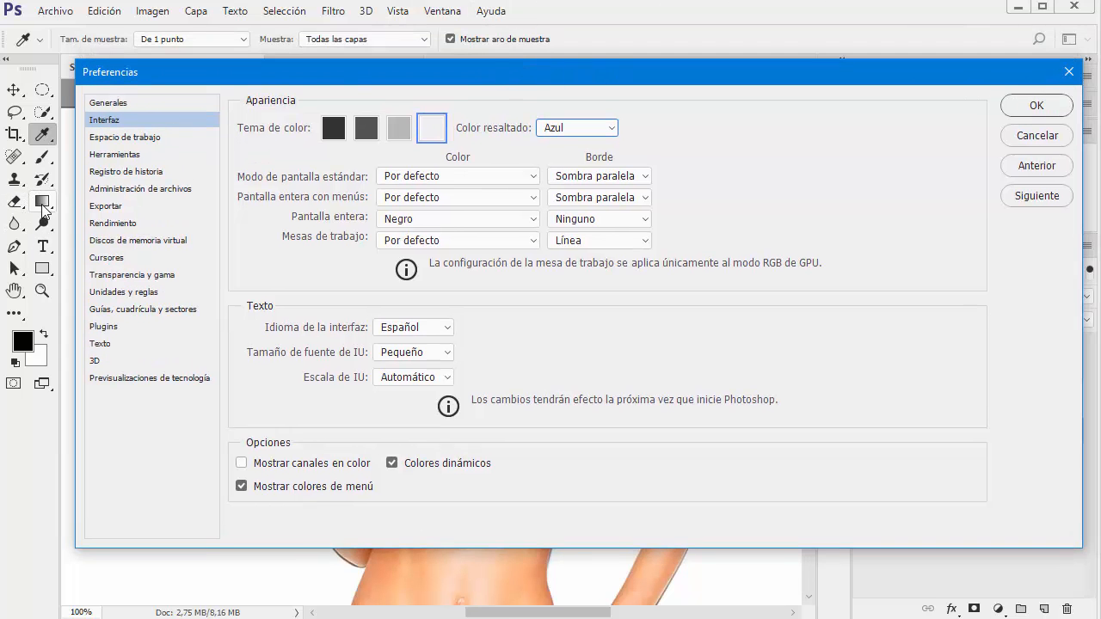
pyautogui.moveTo(518, 78); pyautogui.dragTo(370, 58)
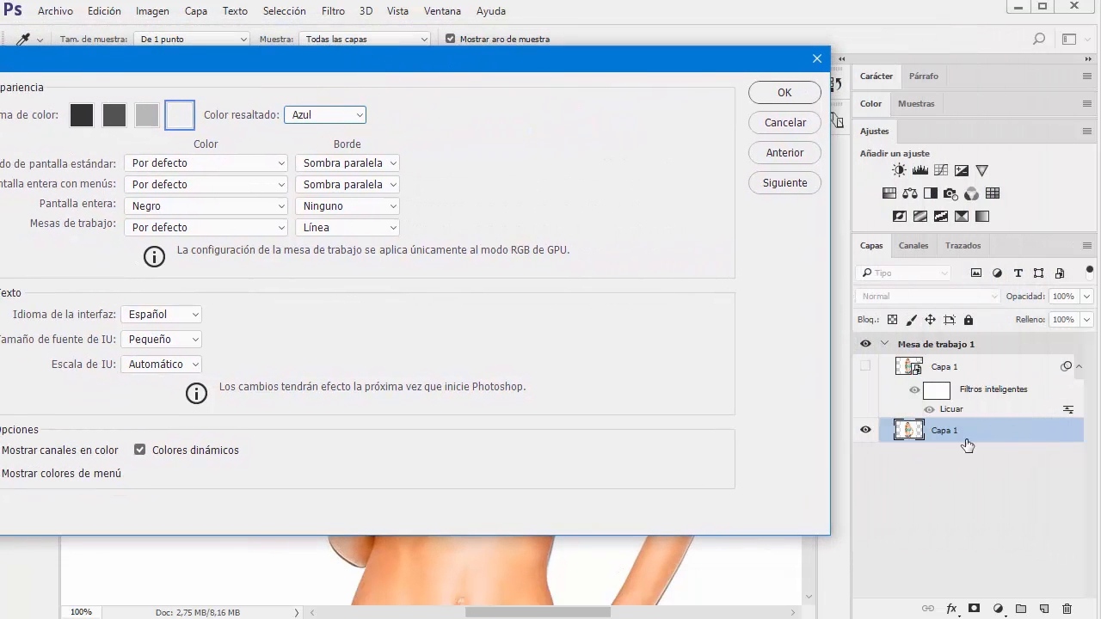
# Preview the highlight color Por defecto, restore it to Azul, and accept the preferences
pyautogui.click(357, 117)
pyautogui.click(329, 133)
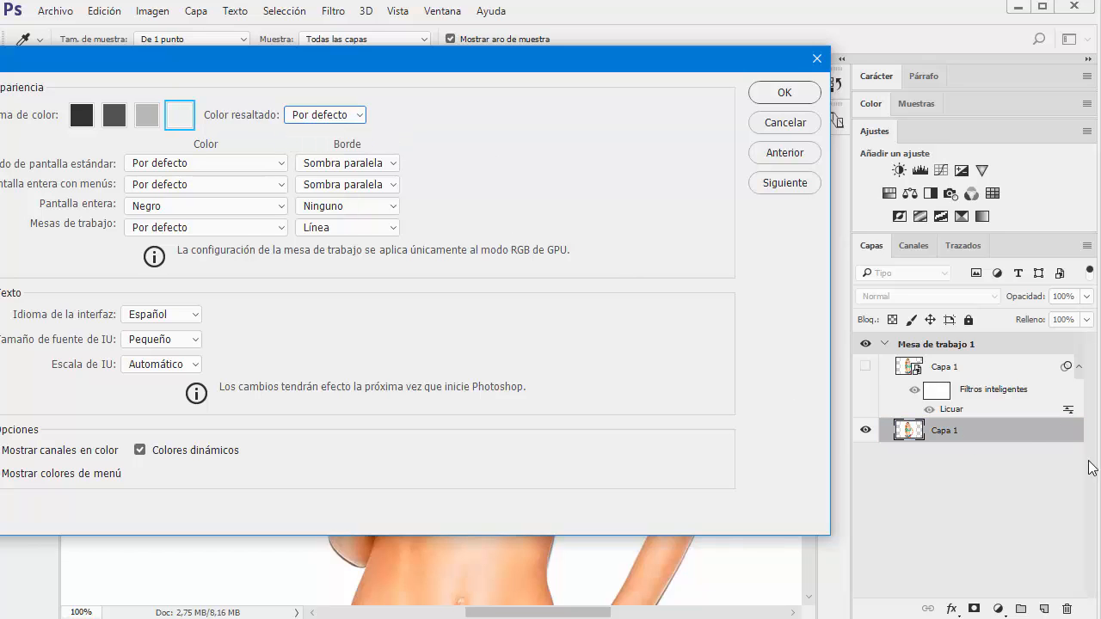
pyautogui.click(360, 115)
pyautogui.click(323, 144)
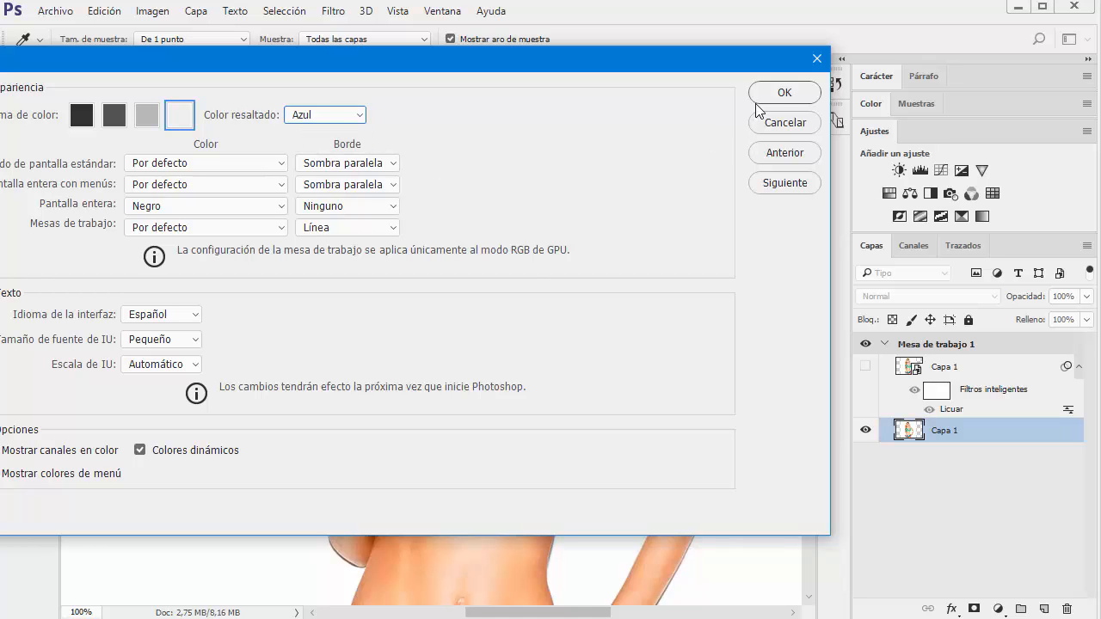
pyautogui.click(781, 93)
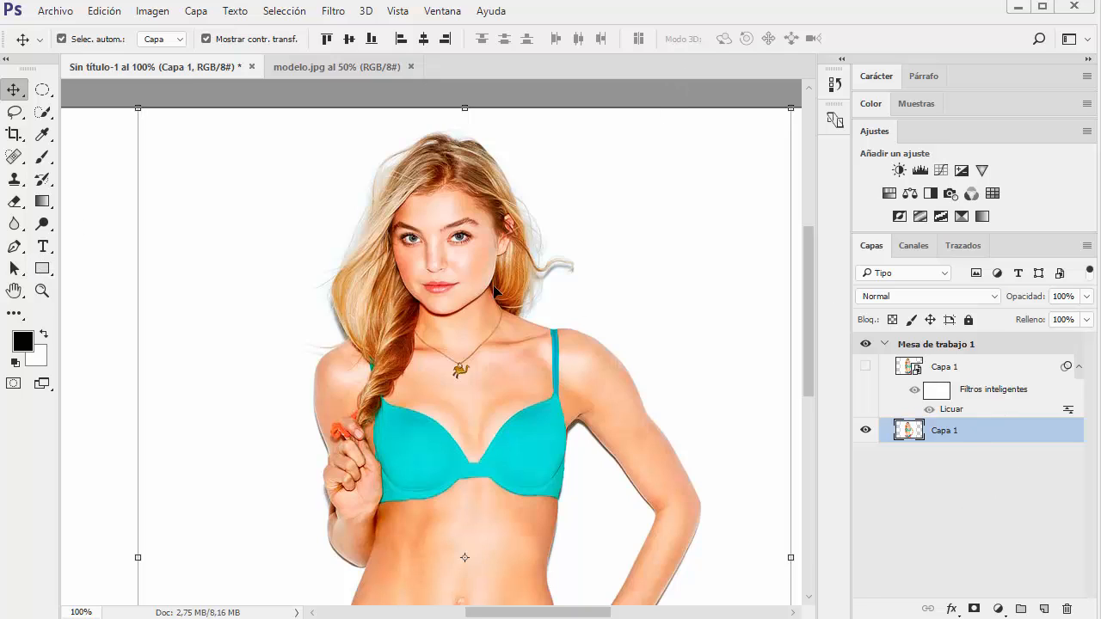
# Delete the visible original model layer beneath the hidden smart object
pyautogui.scroll(-2, 804, 296)
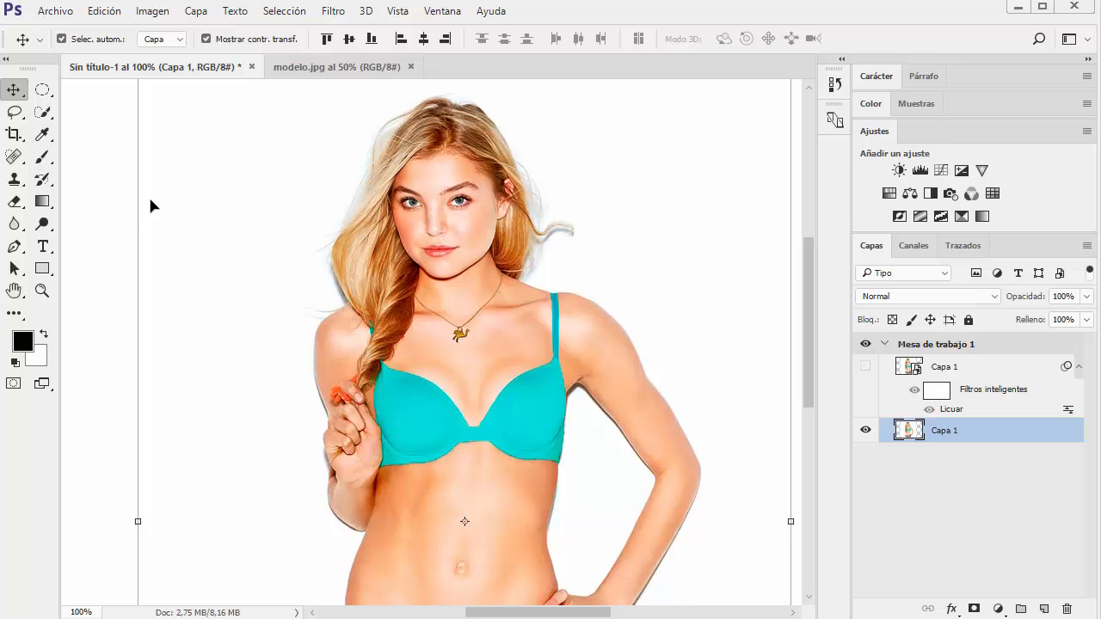
pyautogui.moveTo(441, 203); pyautogui.dragTo(401, 327)
pyautogui.press('Delete')
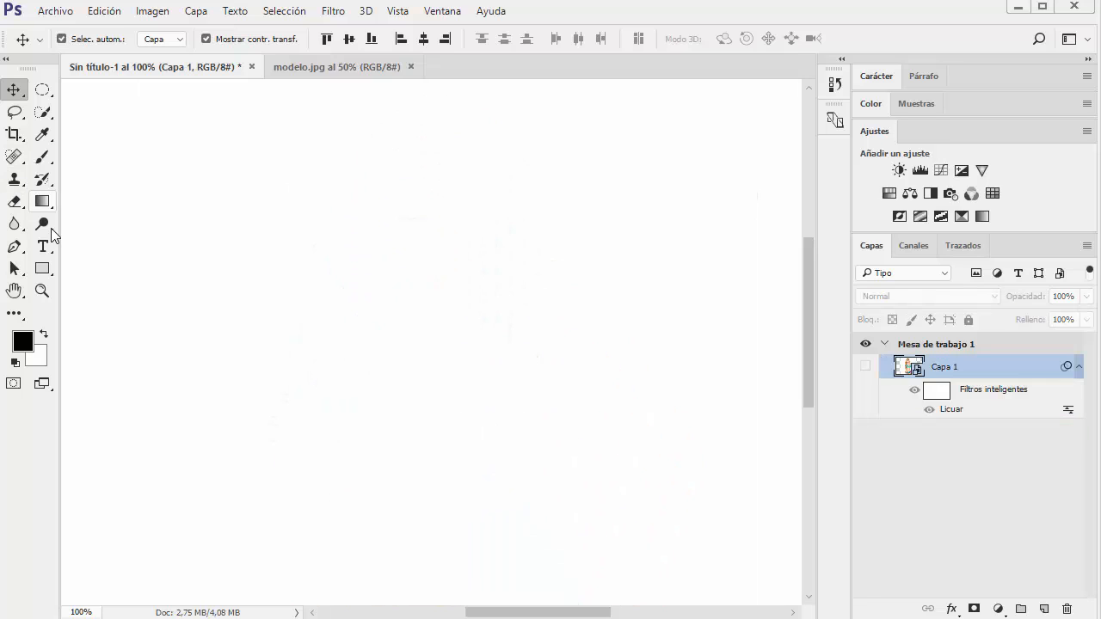
# Create a wide text box near the top of the artboard containing the text "HP NUEVA PC"
pyautogui.click(45, 250)
pyautogui.moveTo(186, 134); pyautogui.dragTo(602, 217)
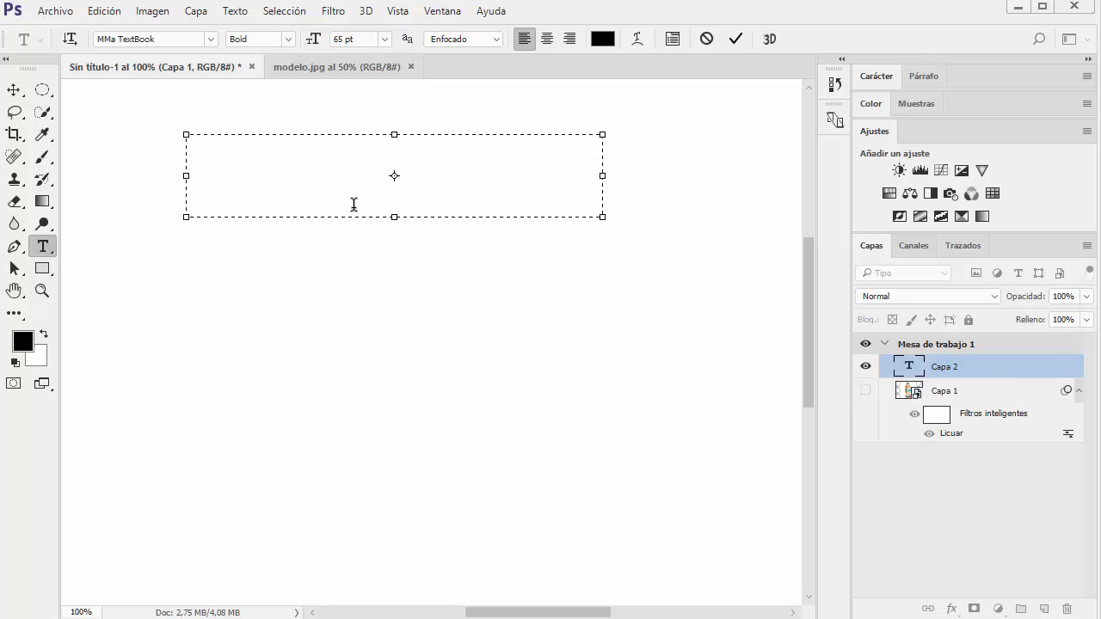
pyautogui.write('HPÑA')
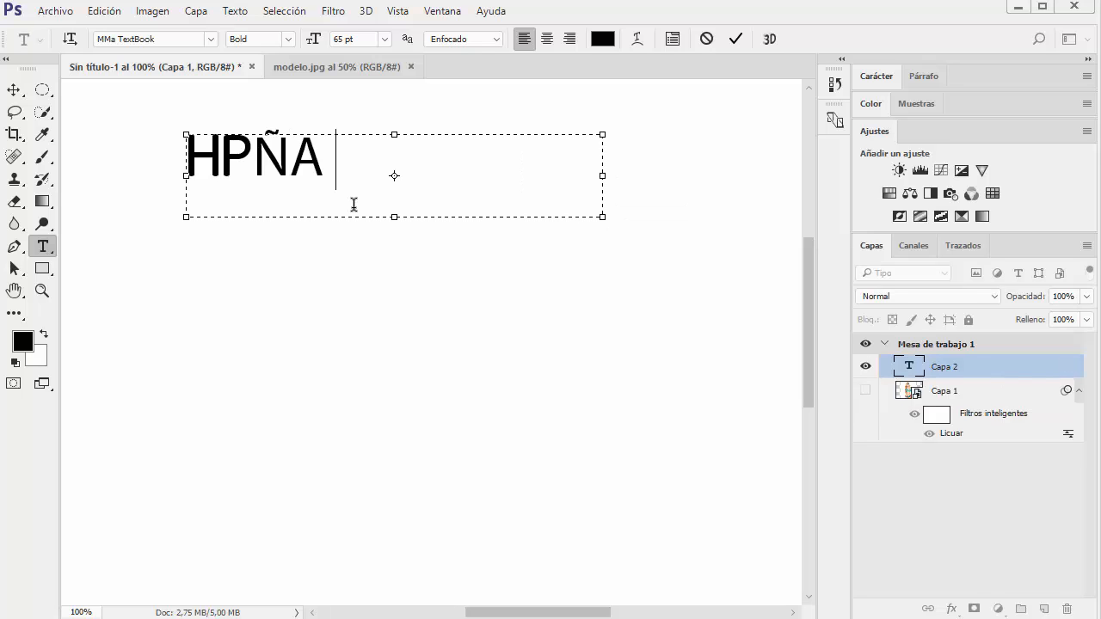
pyautogui.press('BackSpace')
pyautogui.press('BackSpace')
pyautogui.press('BackSpace')
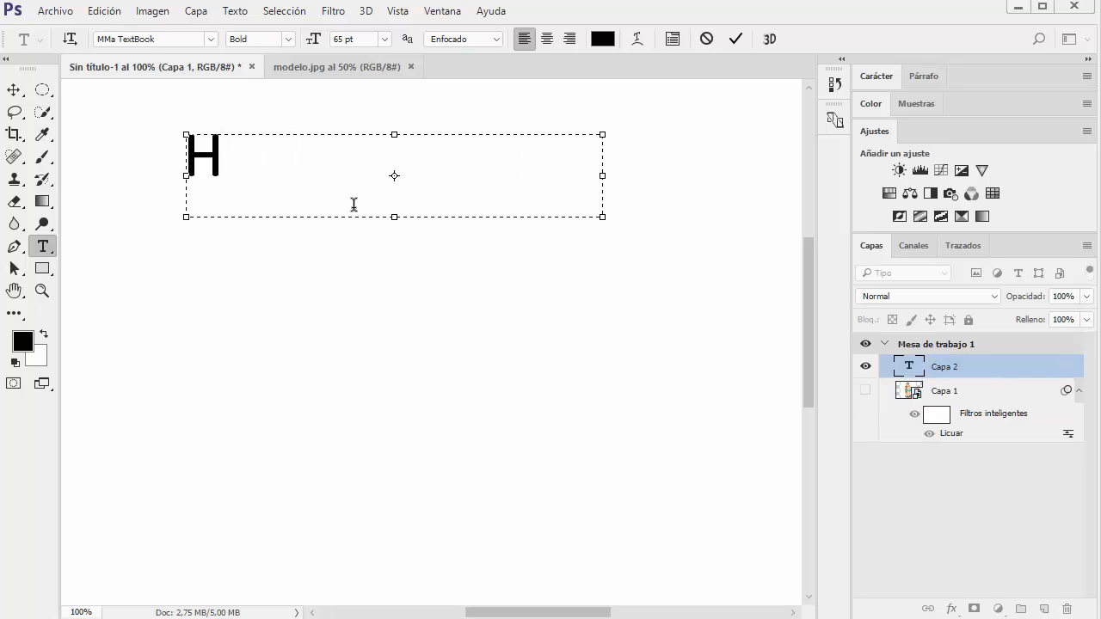
pyautogui.write('P MN')
pyautogui.press('BackSpace')
pyautogui.press('BackSpace')
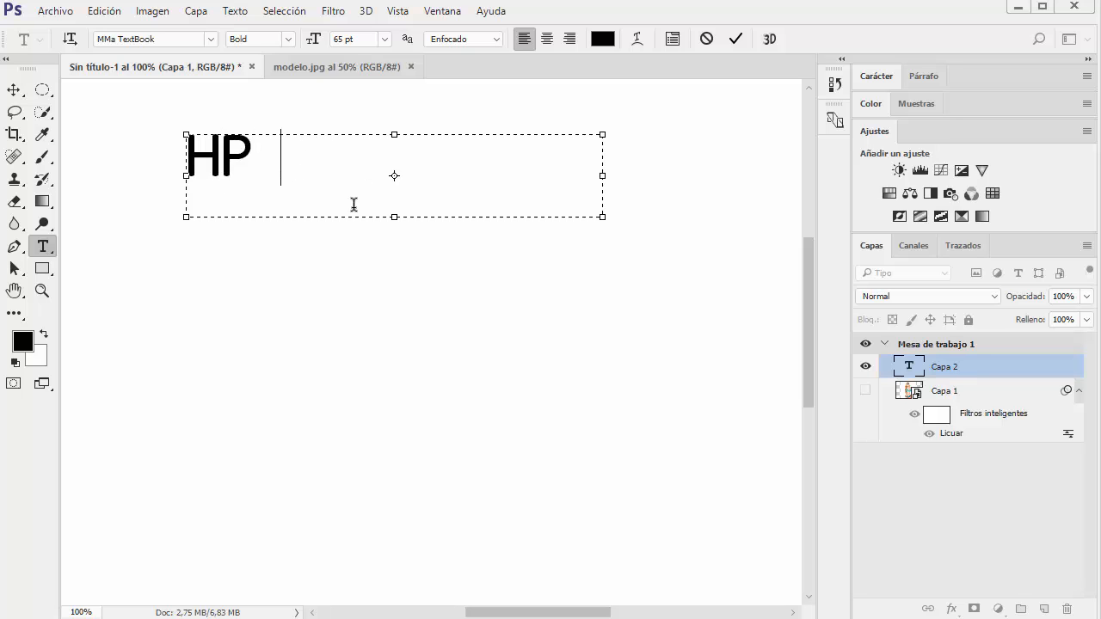
pyautogui.write('NUEVA P')
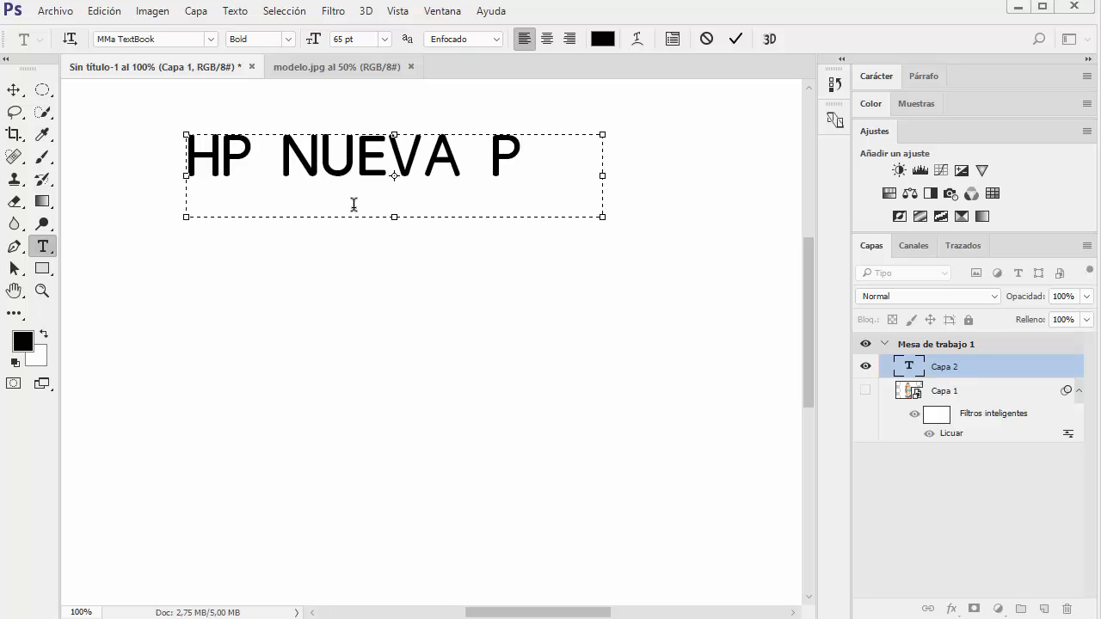
pyautogui.write('C')
pyautogui.click(238, 418)
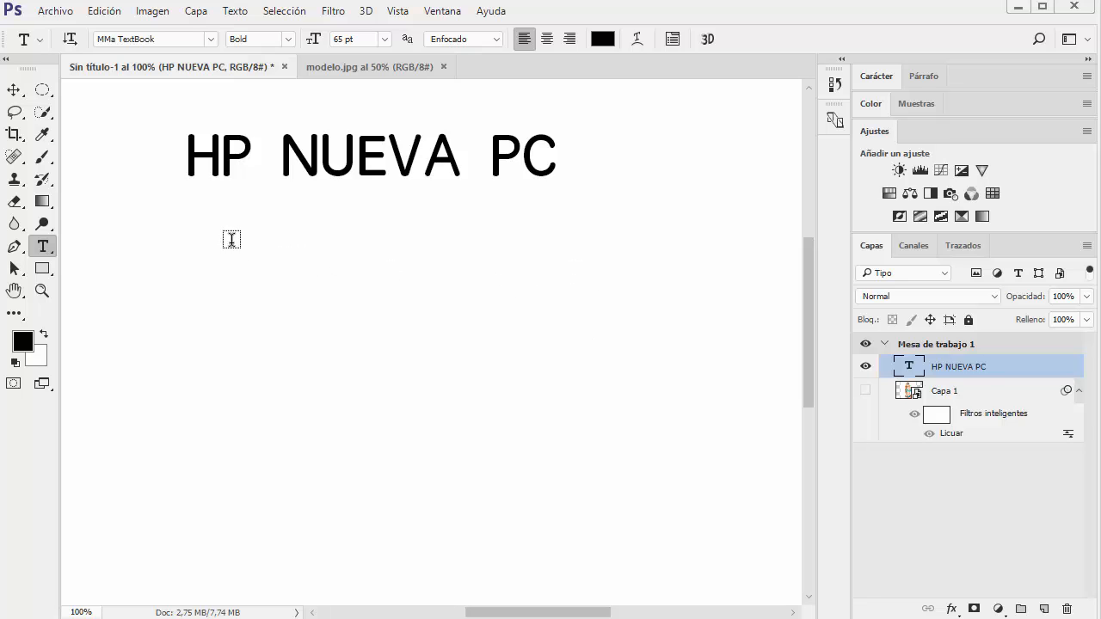
pyautogui.moveTo(812, 312); pyautogui.dragTo(804, 285)
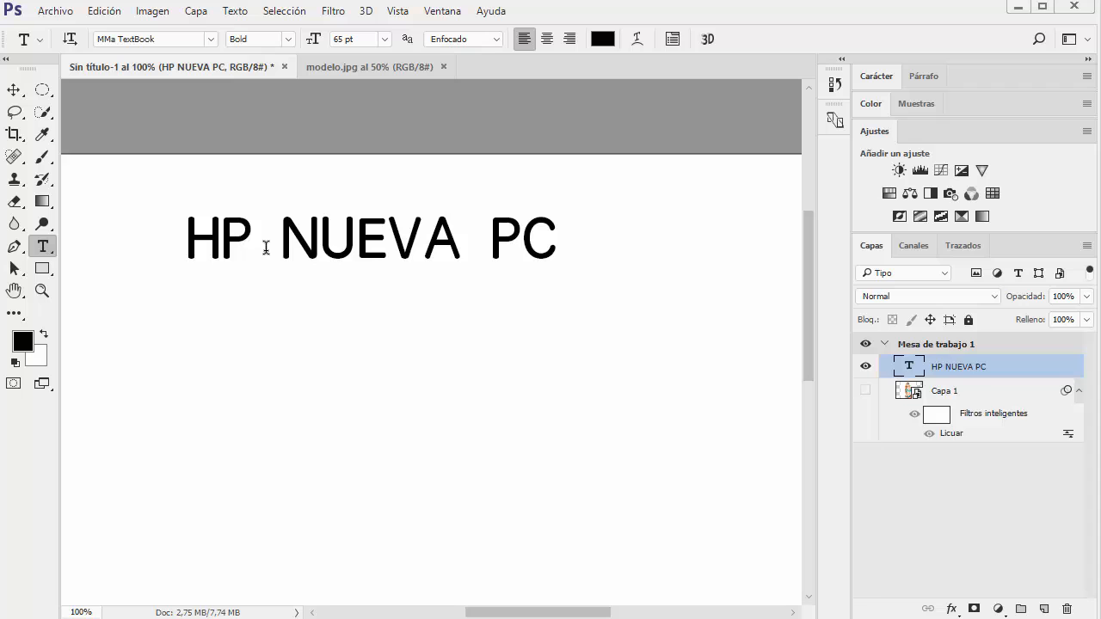
pyautogui.moveTo(575, 614)
pyautogui.mouseDown()
pyautogui.moveTo(546, 614)
pyautogui.moveTo(555, 614)
pyautogui.mouseUp()
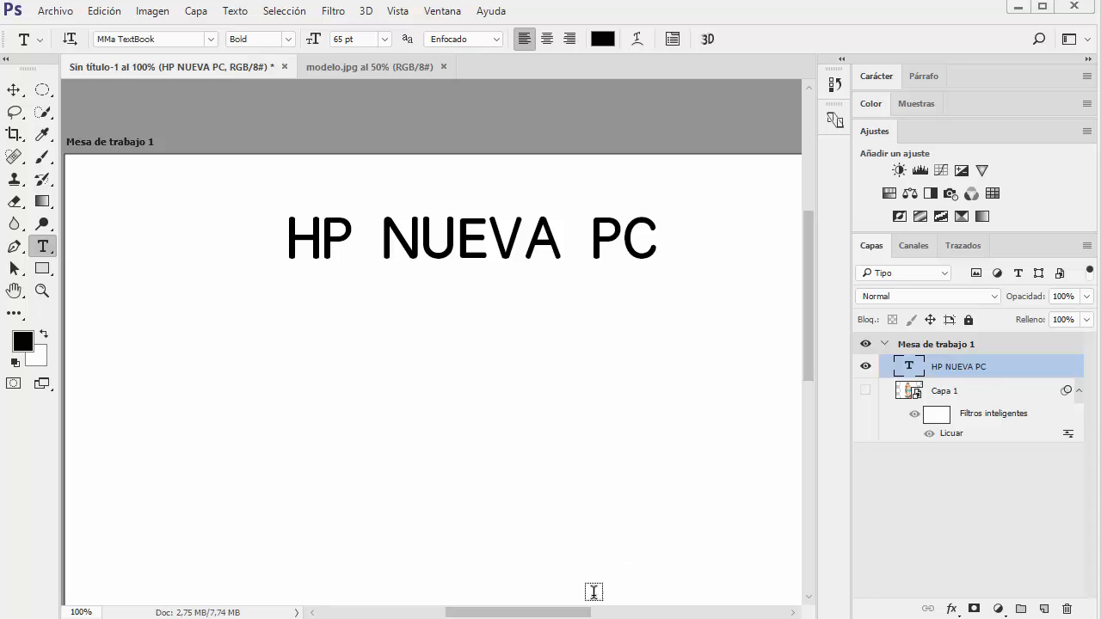
pyautogui.moveTo(531, 614)
pyautogui.mouseDown()
pyautogui.moveTo(555, 613)
pyautogui.moveTo(516, 613)
pyautogui.moveTo(528, 614)
pyautogui.mouseUp()
pyautogui.scroll(-1, 559, 455)
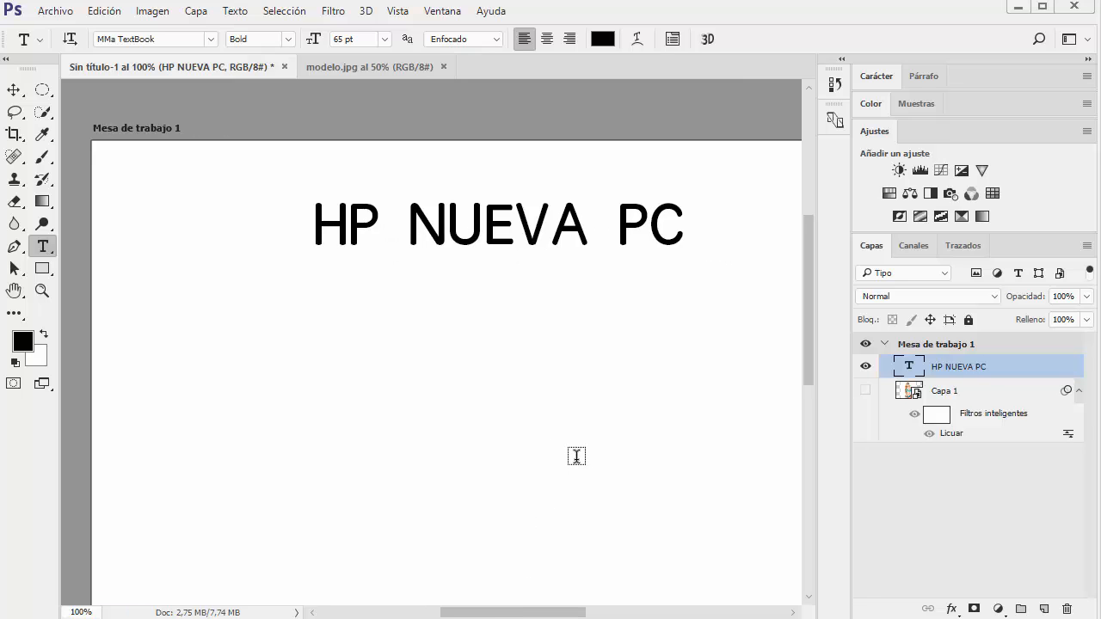